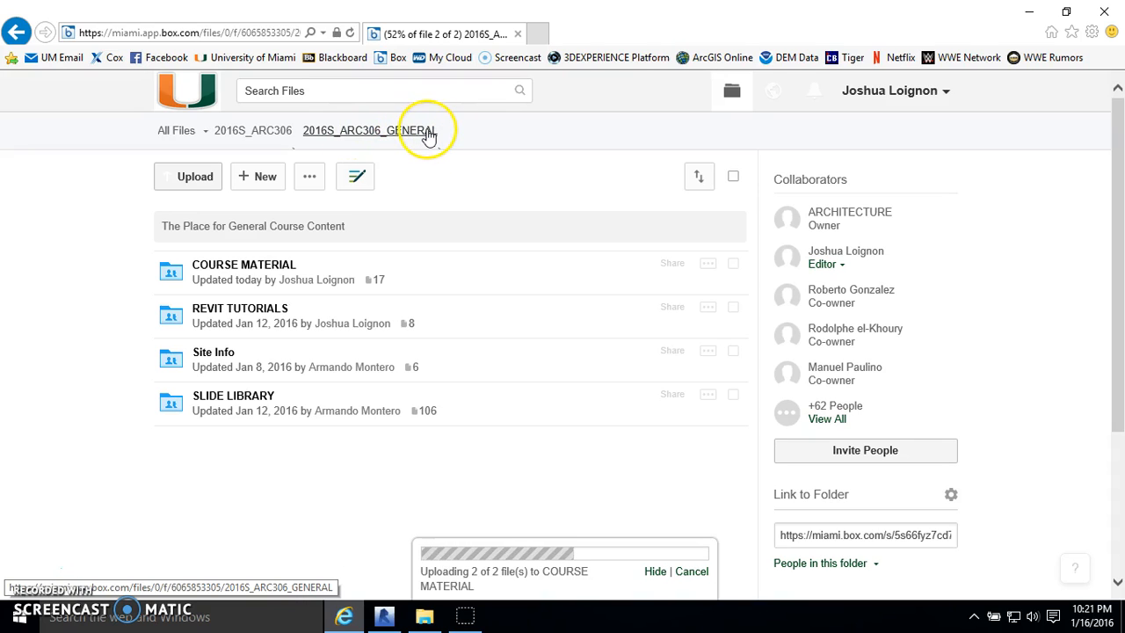
# - Open the COURSE MATERIAL folder in the course's Box files and return to the Revit site model
pyautogui.click(238, 267)
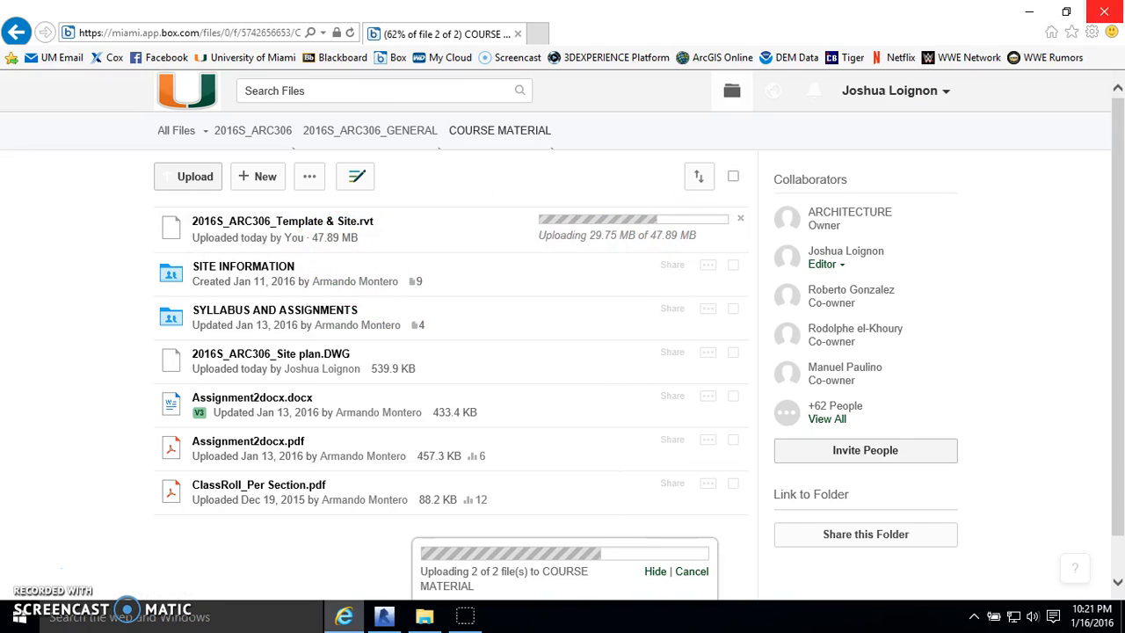
pyautogui.click(1035, 15)
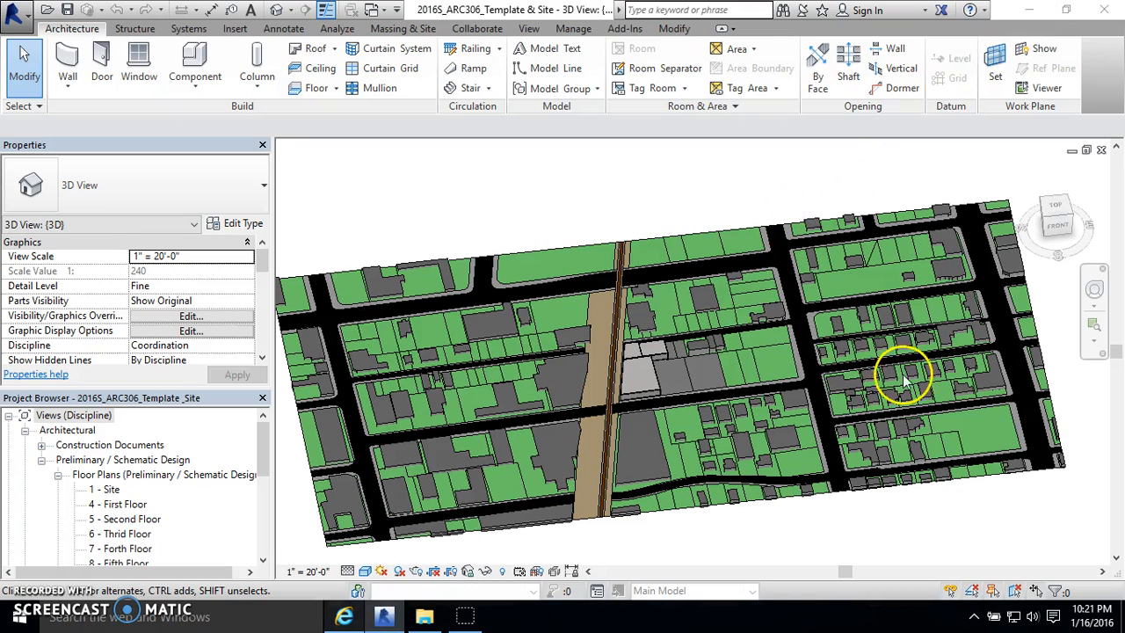
# - Examine the whole site model in the 3D view from different angles and distances
pyautogui.moveTo(991, 358); pyautogui.dragTo(963, 332, button='middle')
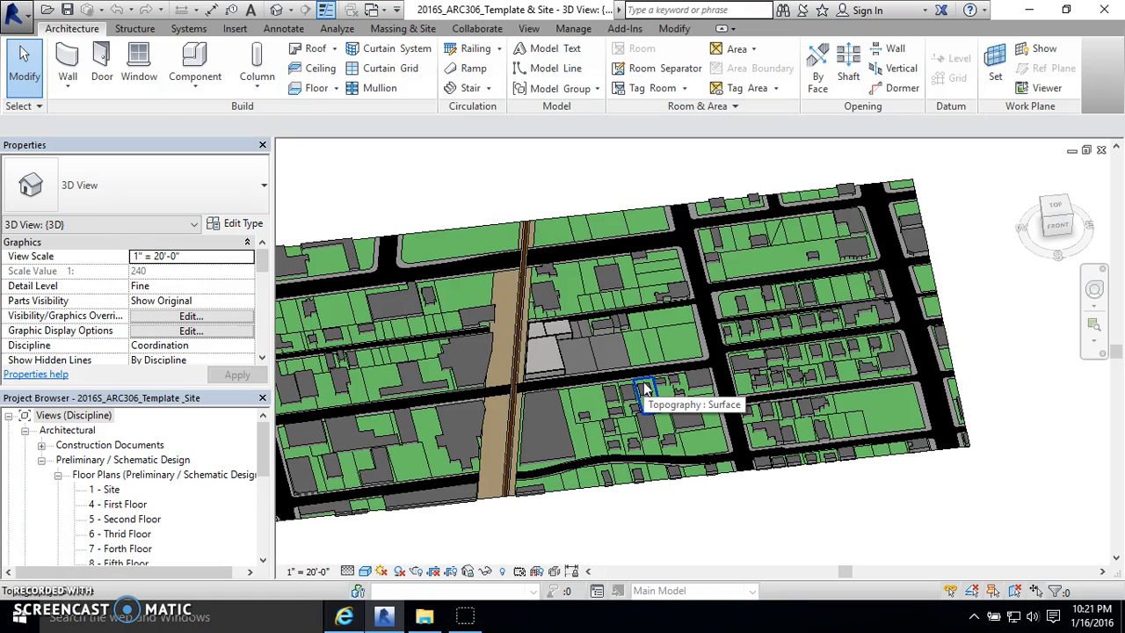
pyautogui.keyDown('shift'); pyautogui.moveTo(465, 259); pyautogui.dragTo(735, 250, button='middle'); pyautogui.keyUp('shift')
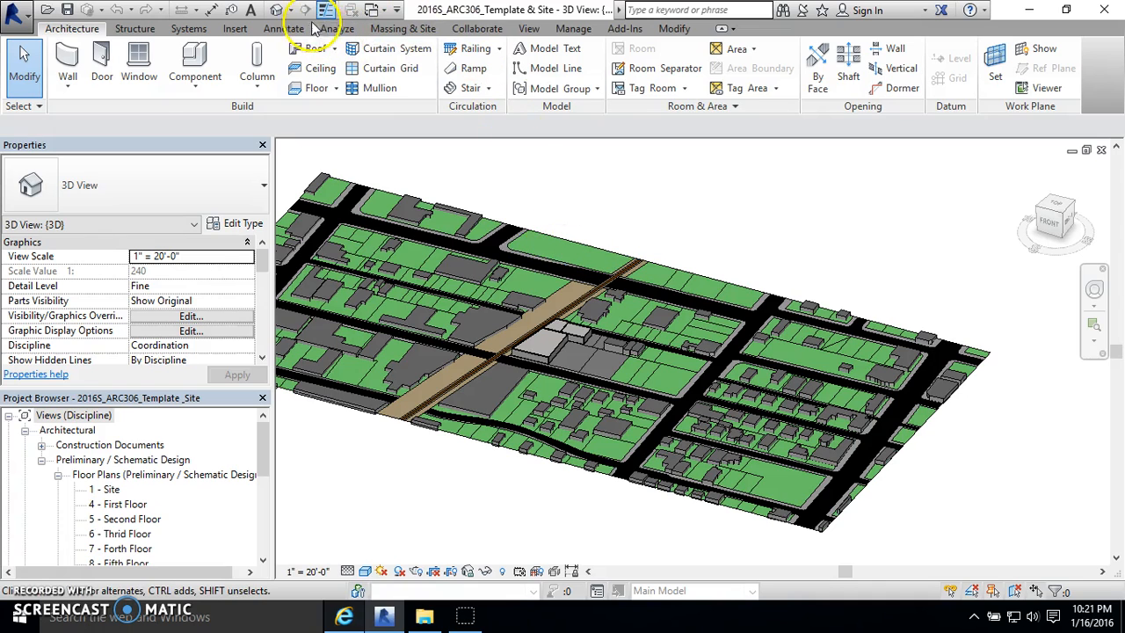
pyautogui.click(373, 30)
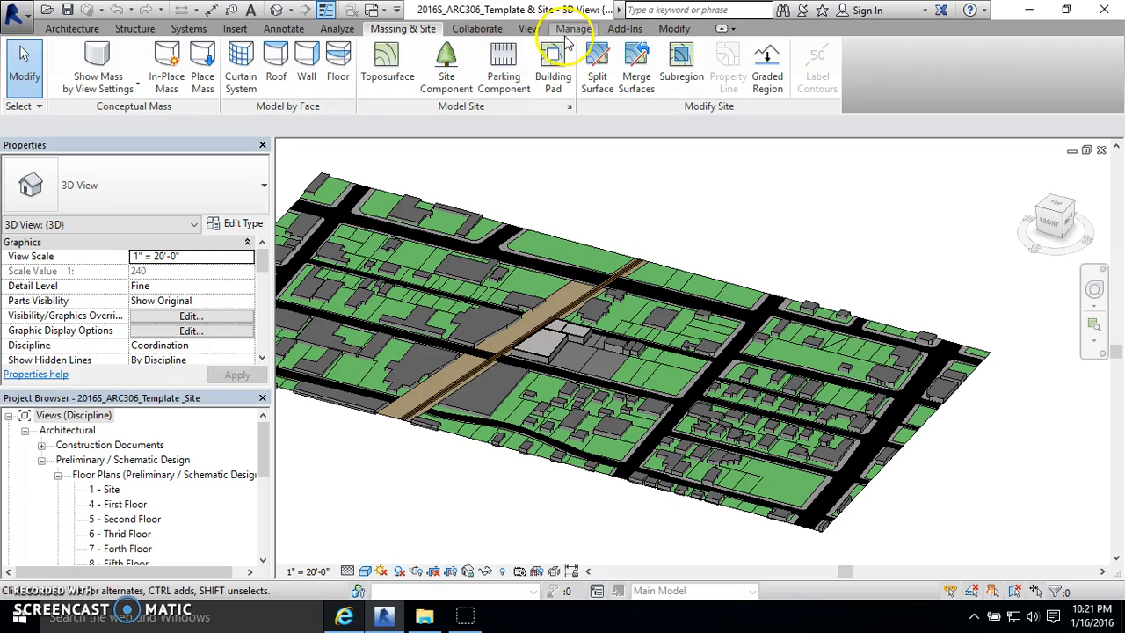
pyautogui.click(293, 34)
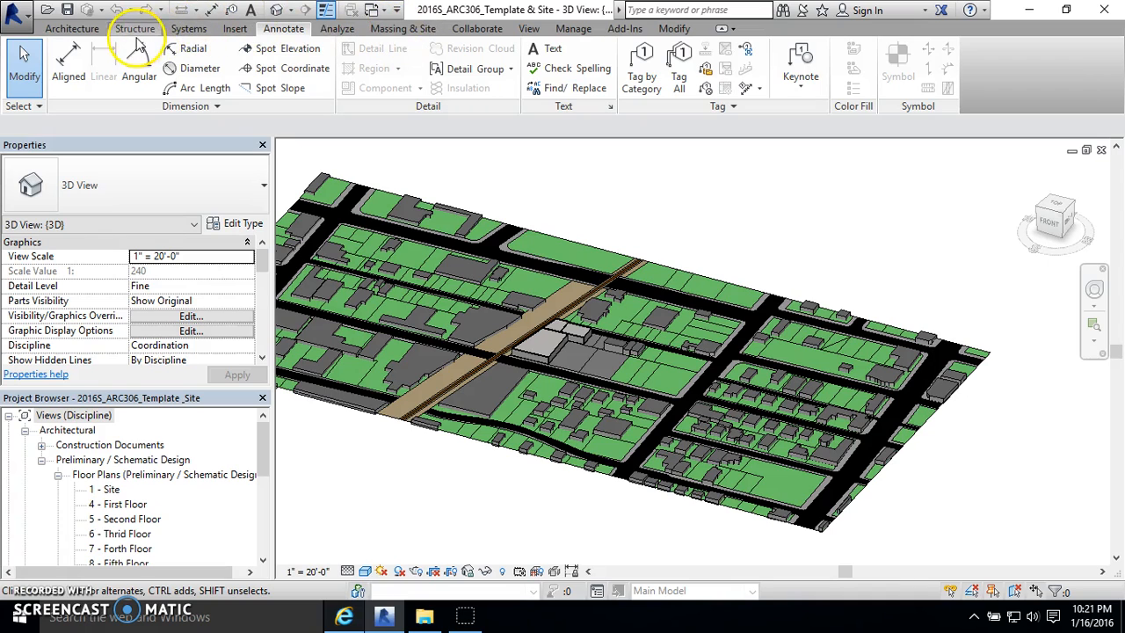
pyautogui.click(338, 29)
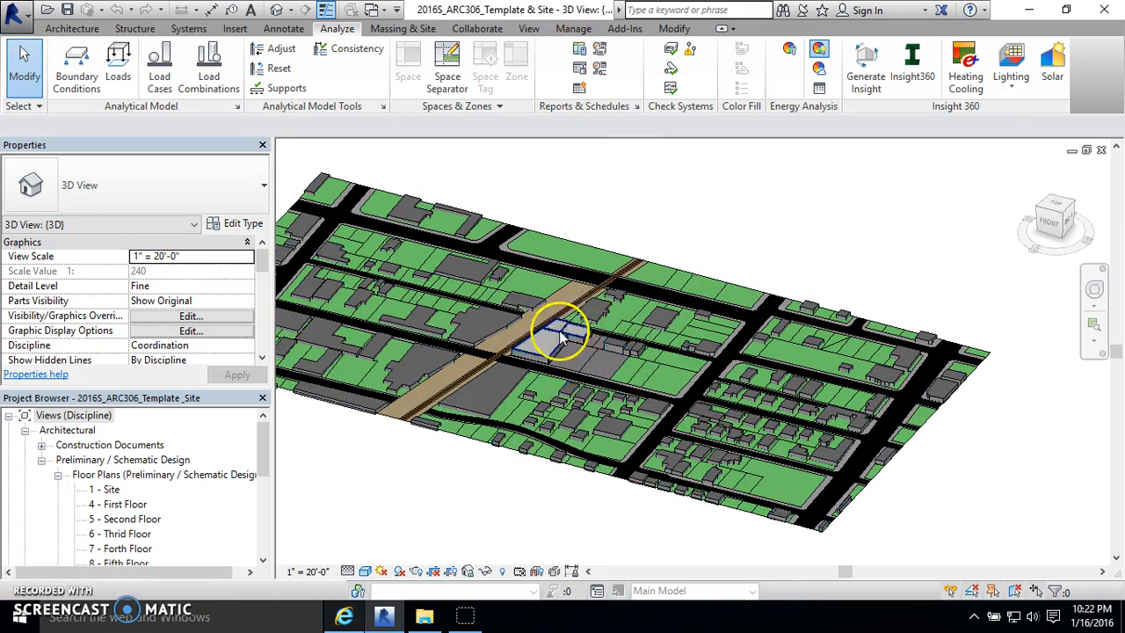
pyautogui.scroll(-2, 621, 452)
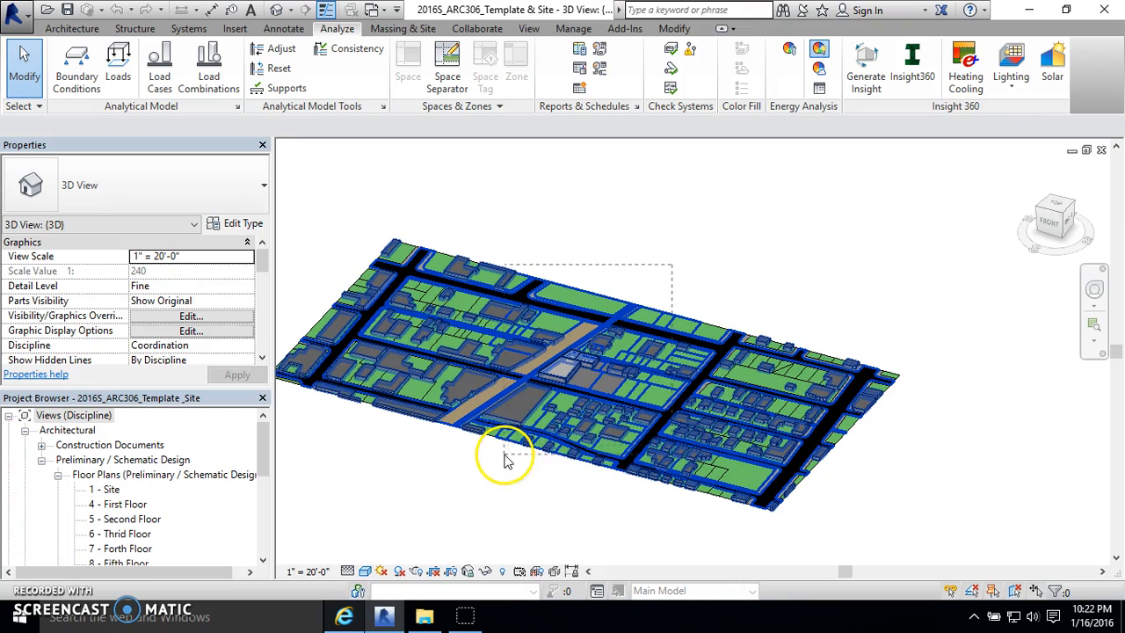
pyautogui.scroll(-1, 896, 294)
pyautogui.scroll(1, 891, 290)
pyautogui.scroll(-1, 897, 268)
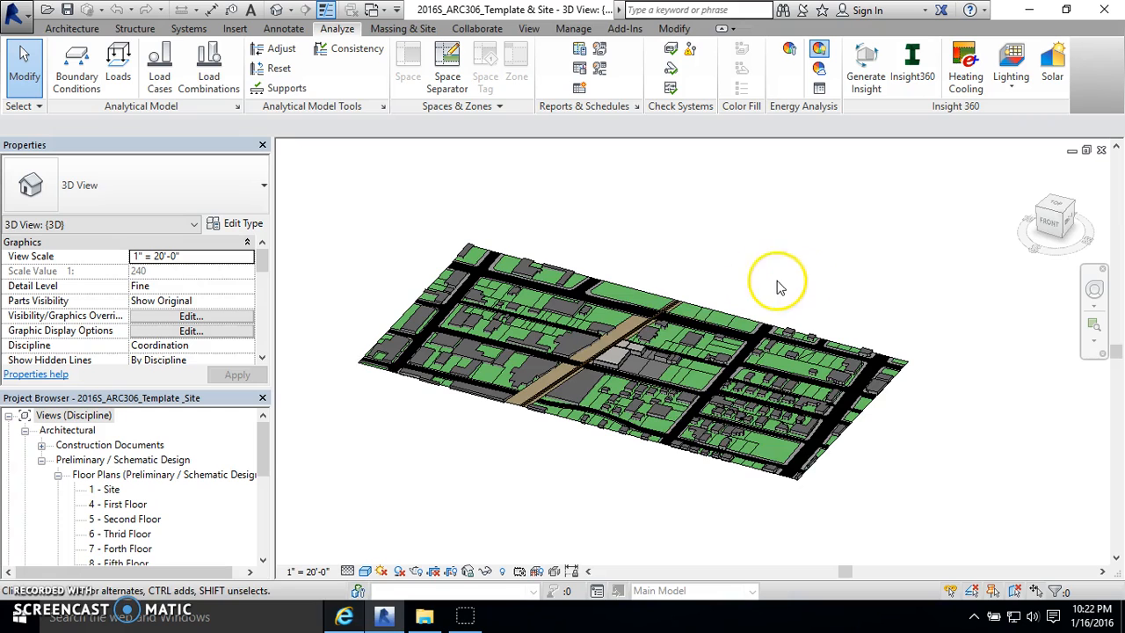
pyautogui.scroll(2, 621, 464)
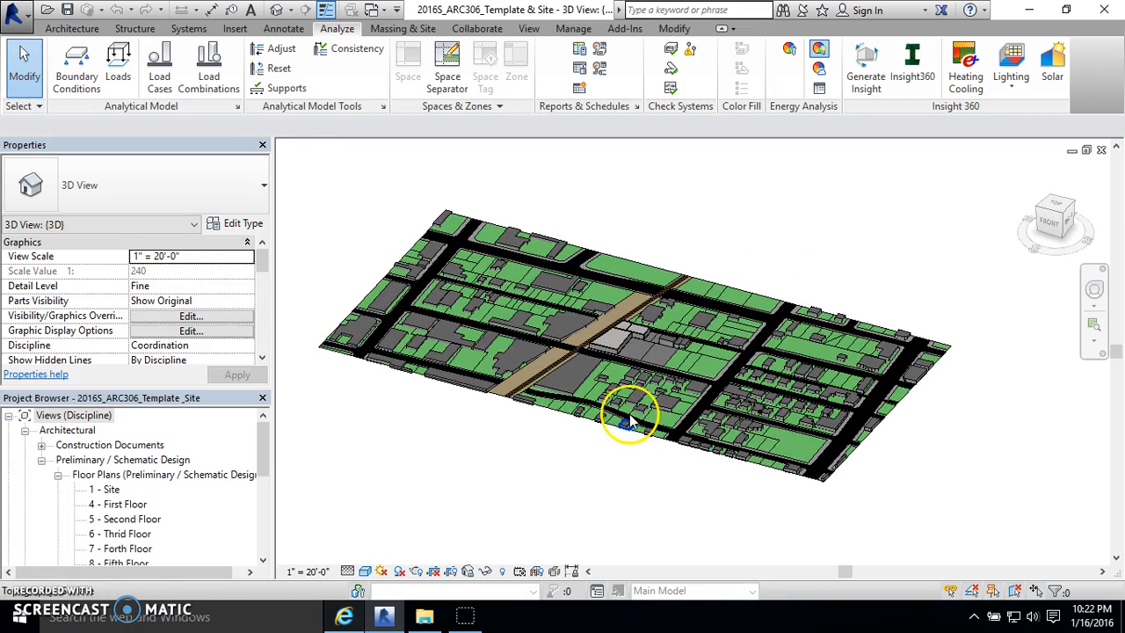
pyautogui.scroll(-2, 622, 466)
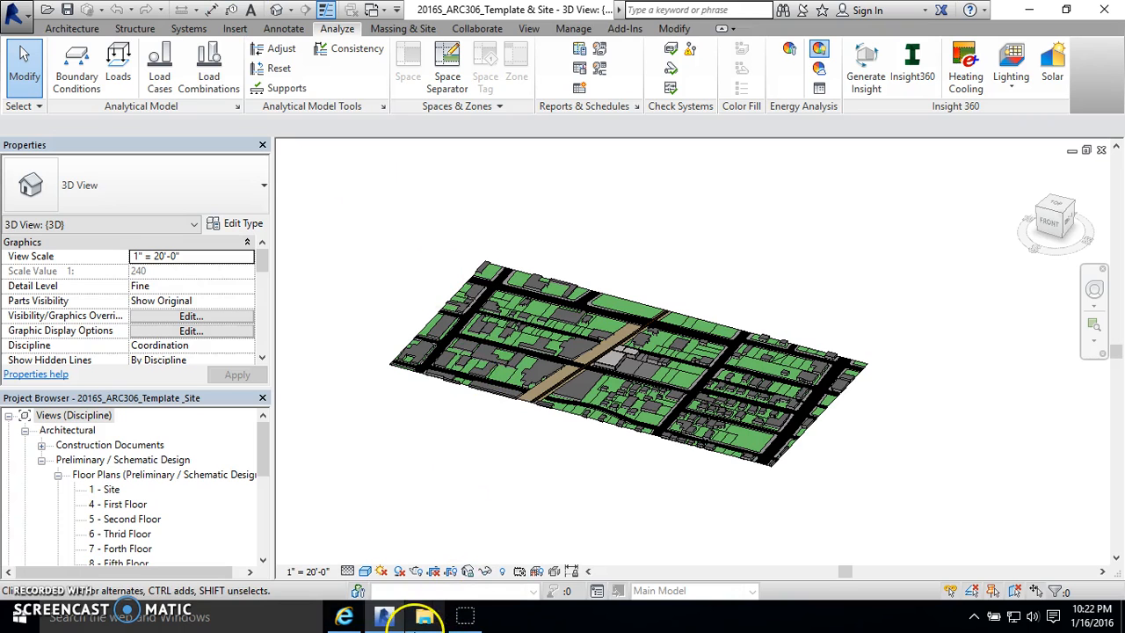
# - Switch to File Explorer, locate the 2016S_ARC306_Template & Site project file in the ARC 306 - TA folder, and return to Revit
pyautogui.click(424, 618)
pyautogui.click(252, 294)
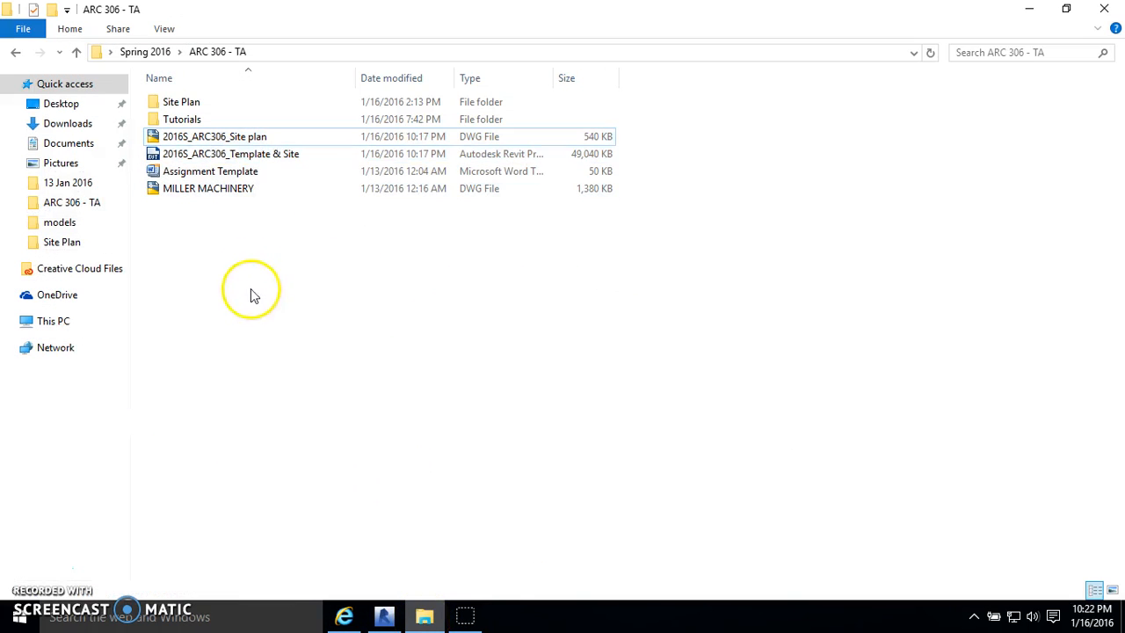
pyautogui.click(255, 155)
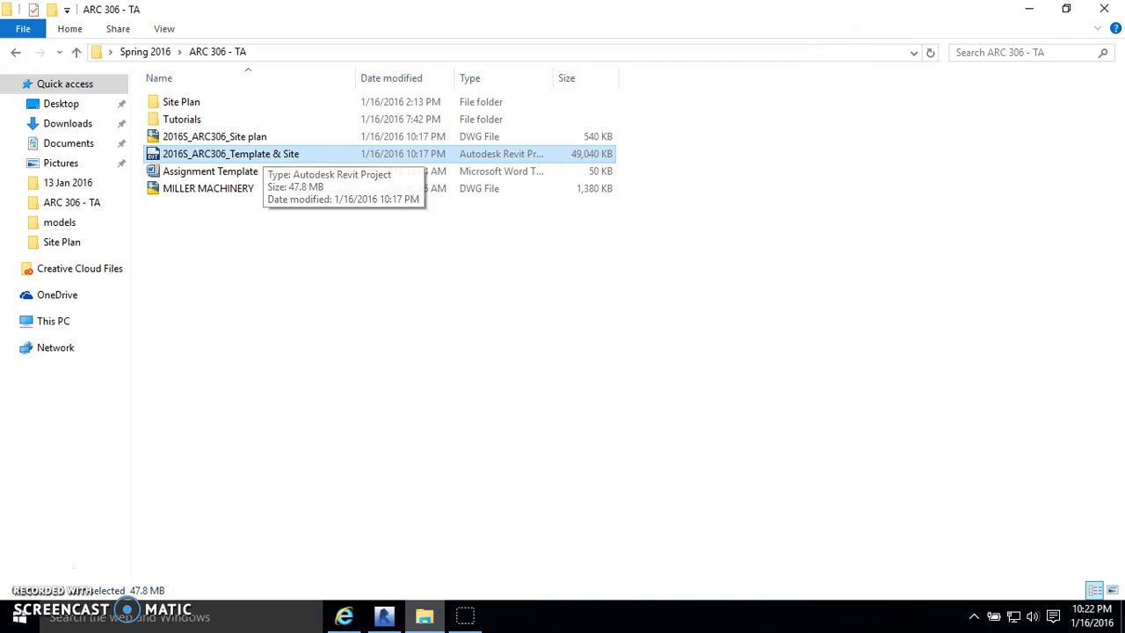
pyautogui.click(1030, 10)
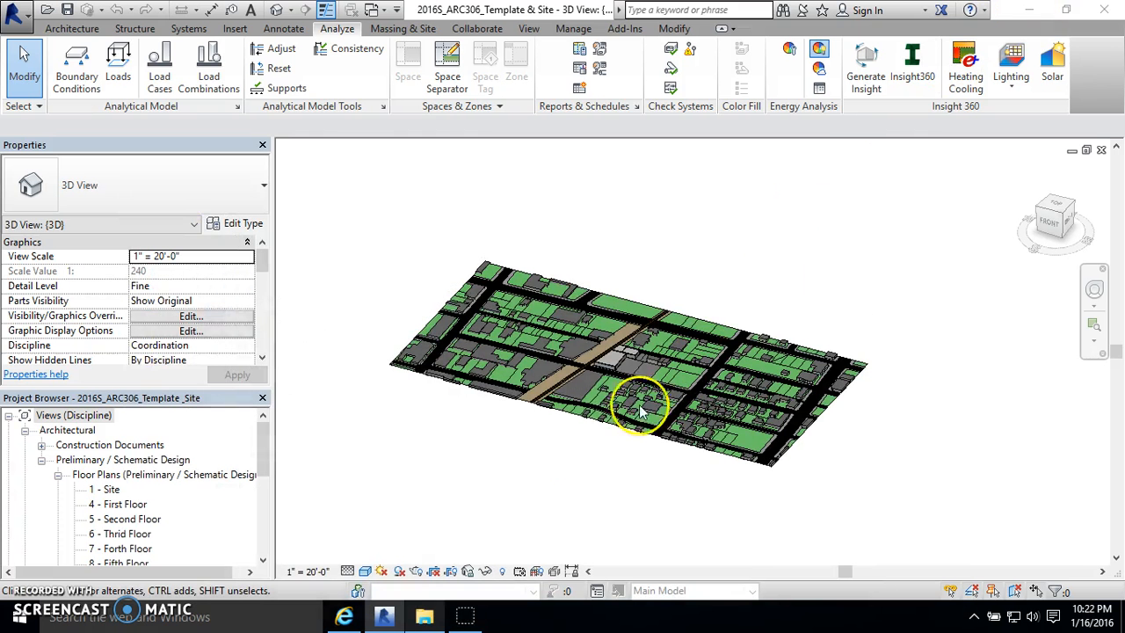
# - Save the current model as a Revit project on the Desktop, named with the owner's first name followed by "- Site"
pyautogui.scroll(2, 615, 460)
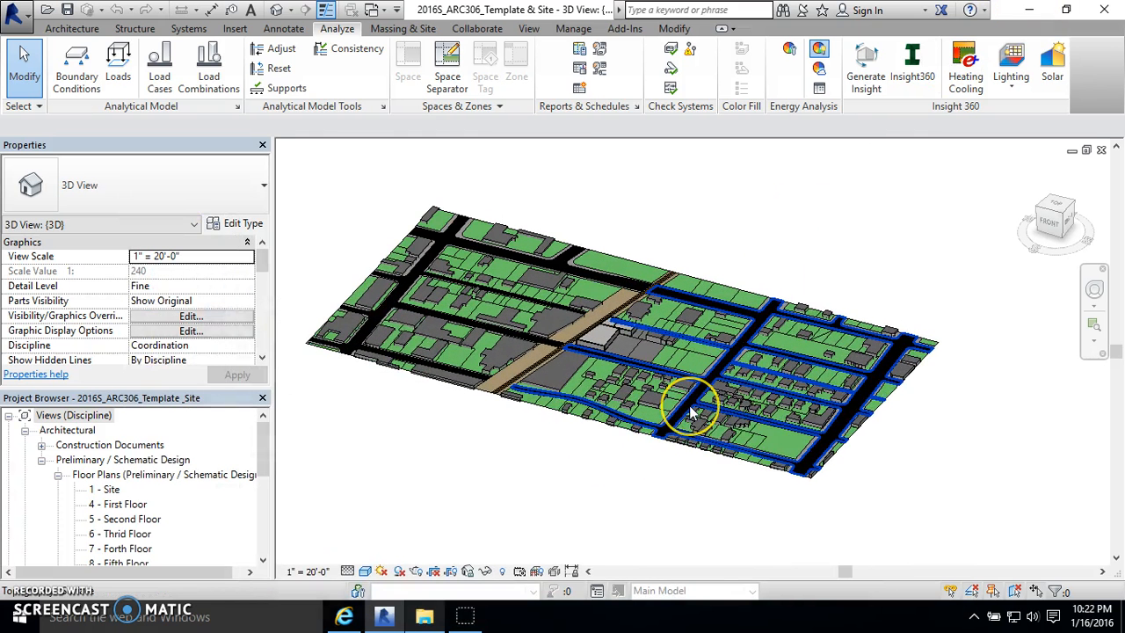
pyautogui.click(603, 389)
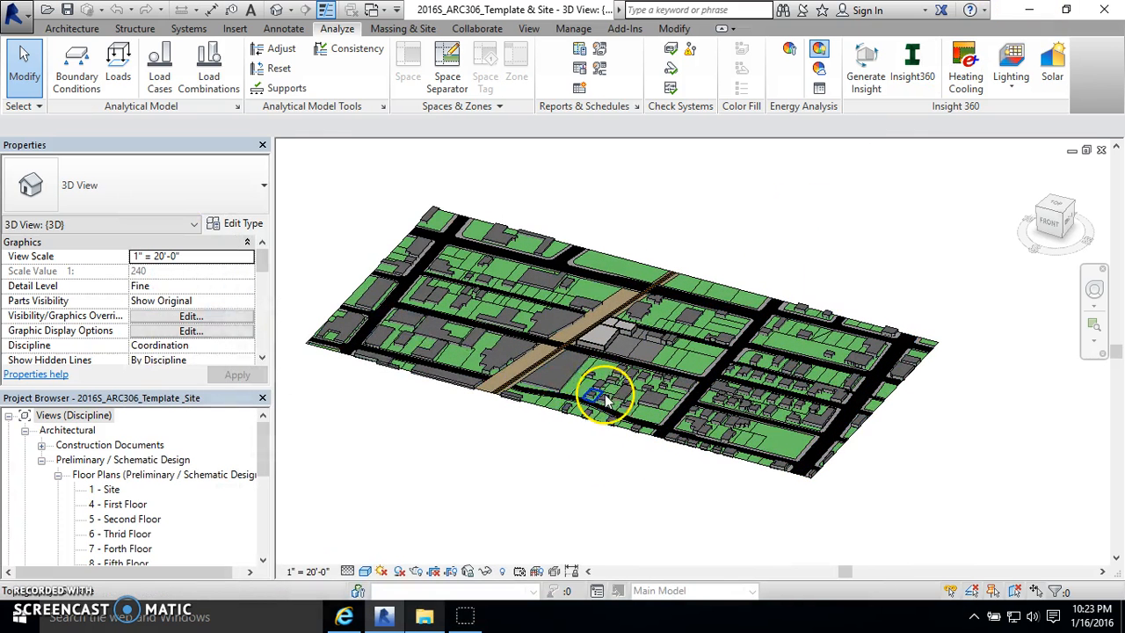
pyautogui.click(13, 11)
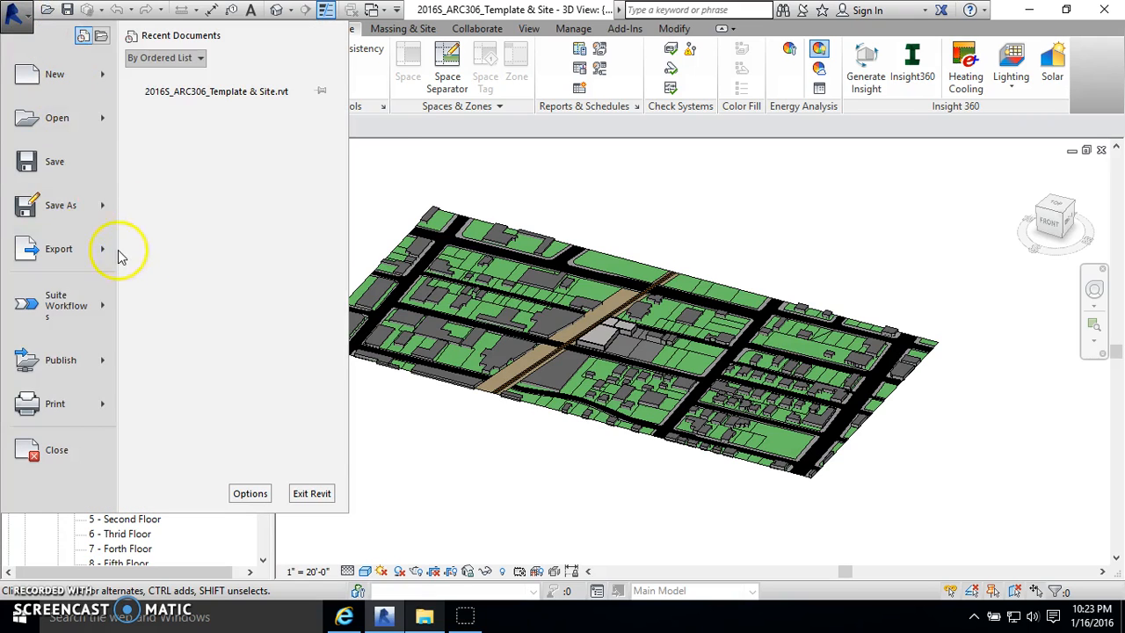
pyautogui.moveTo(69, 203)
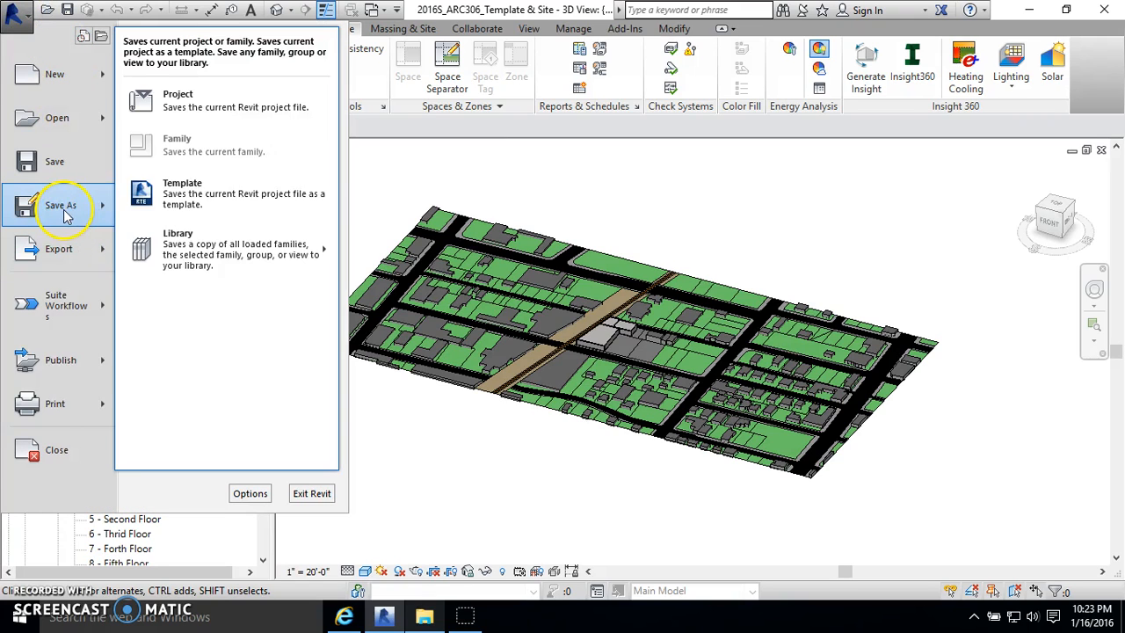
pyautogui.click(211, 119)
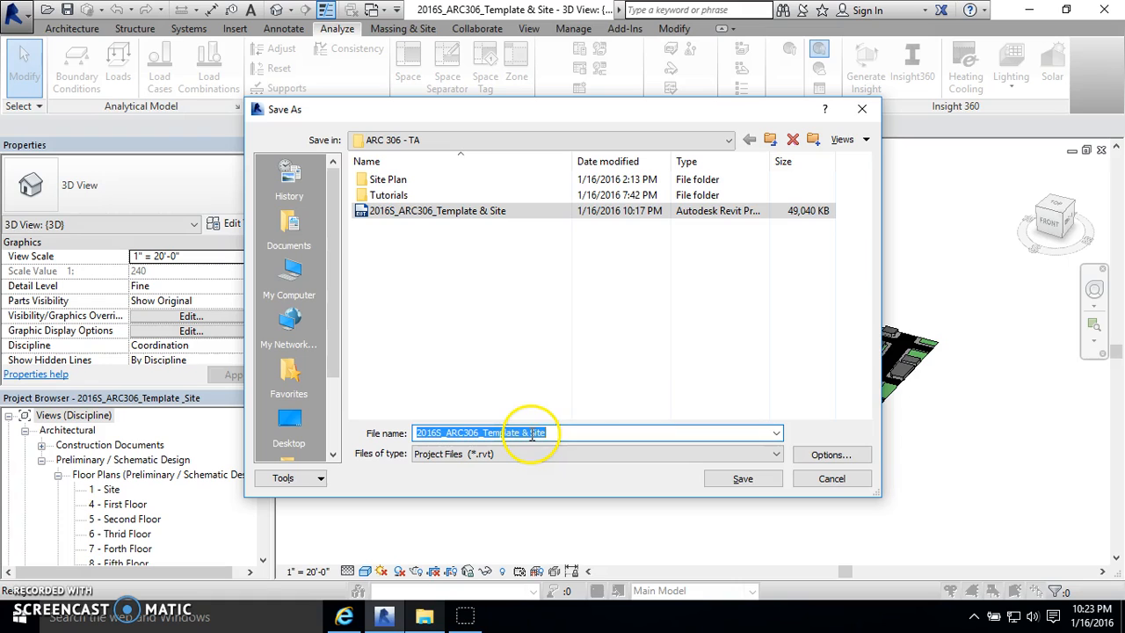
pyautogui.click(290, 423)
pyautogui.doubleClick(499, 434)
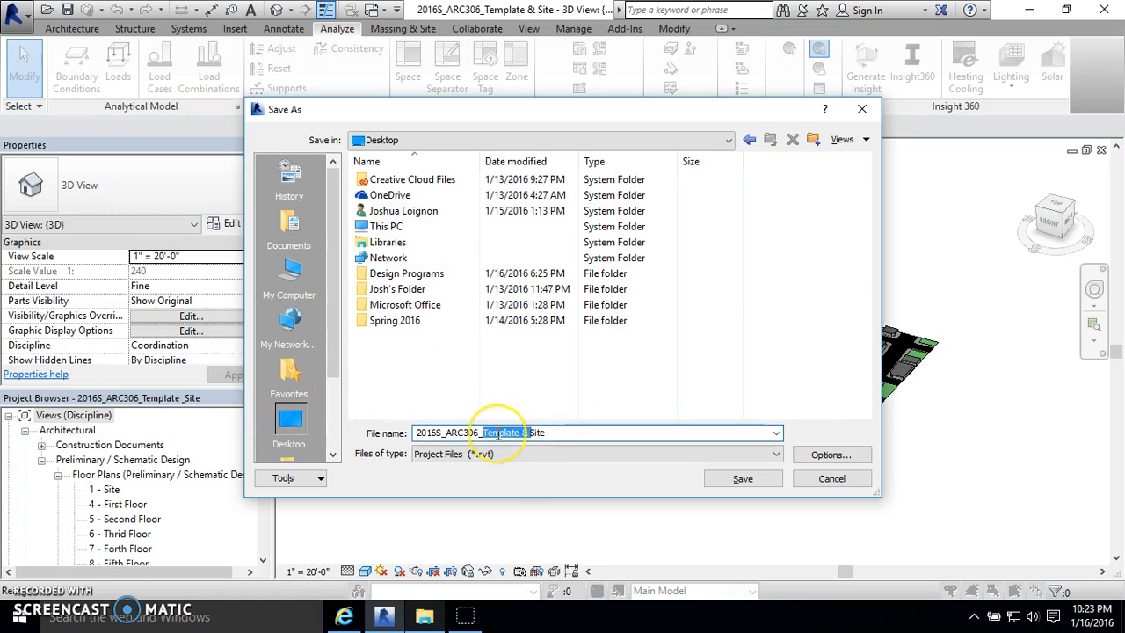
pyautogui.moveTo(561, 430); pyautogui.dragTo(421, 434)
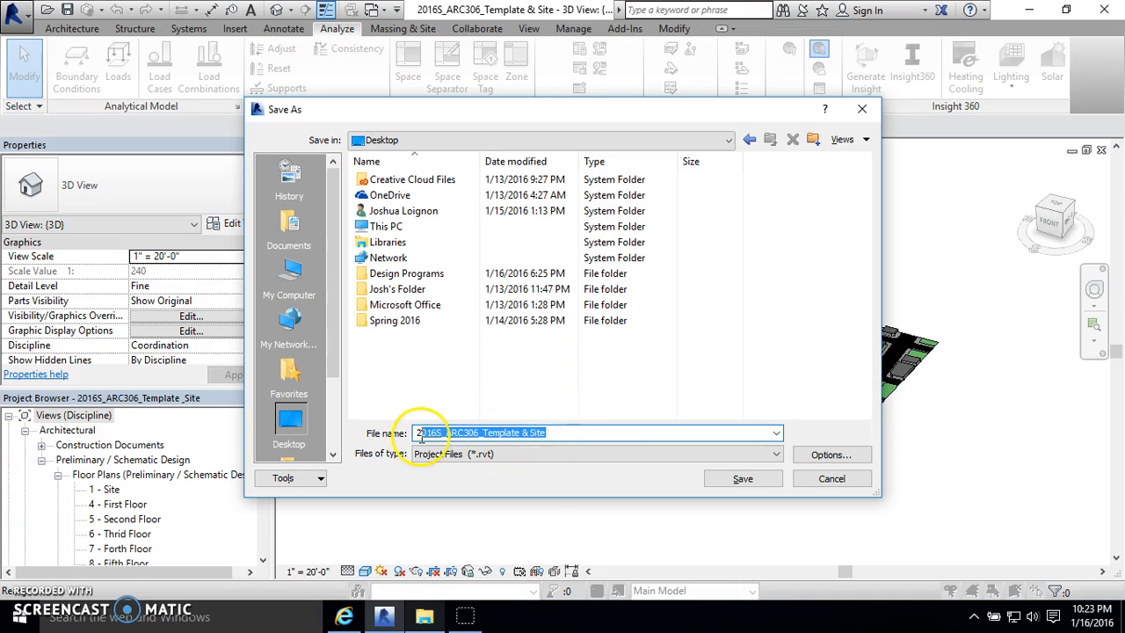
pyautogui.press('BackSpace')
pyautogui.write('Josh -')
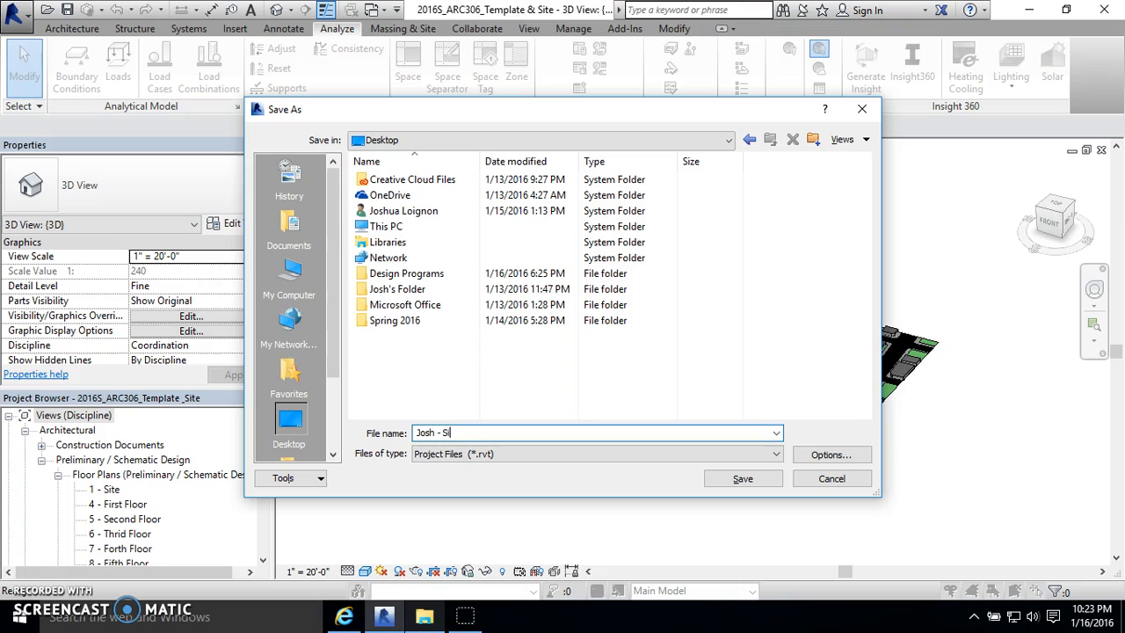
pyautogui.press('Return')
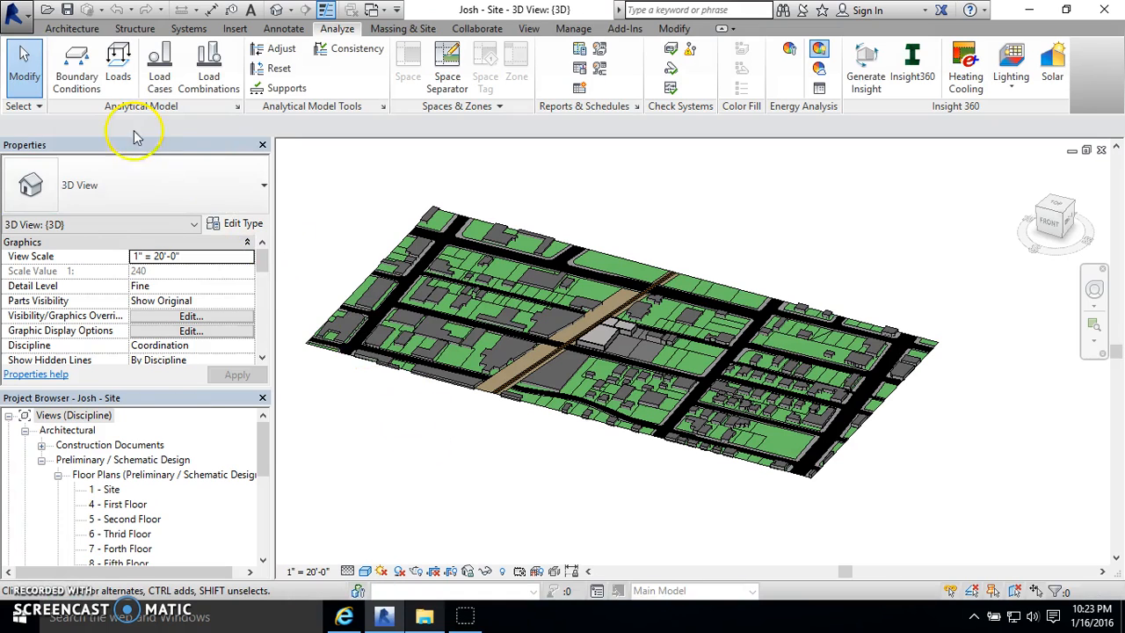
# - Save a second copy of the project on the Desktop, named with the owner's first name followed by "- Building"
pyautogui.click(14, 12)
pyautogui.moveTo(81, 220)
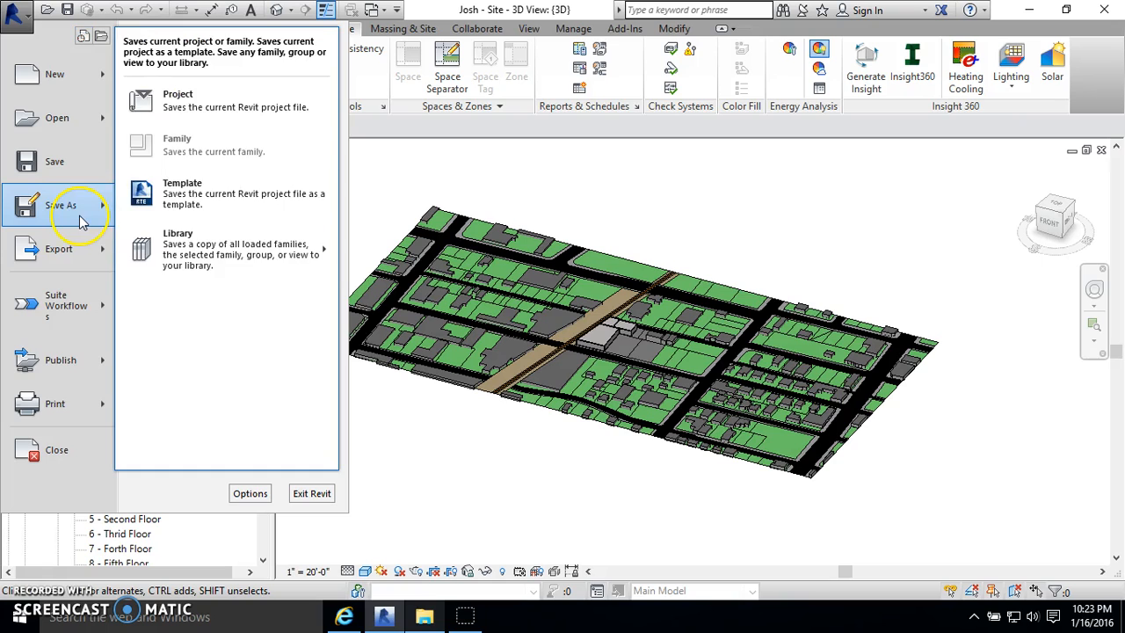
pyautogui.click(285, 106)
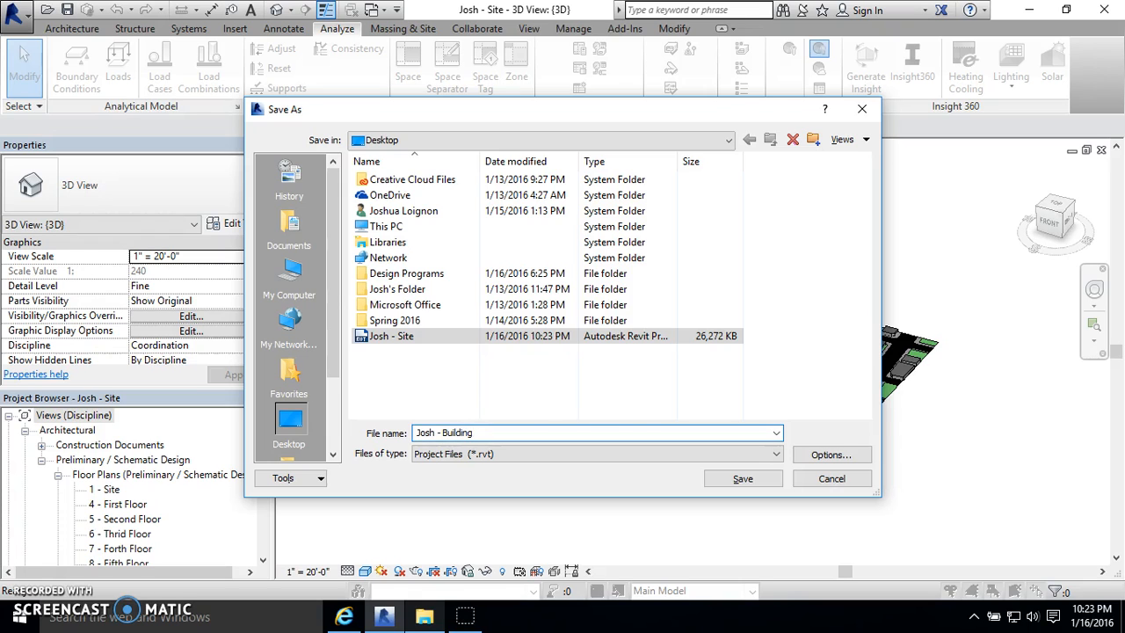
pyautogui.press('Return')
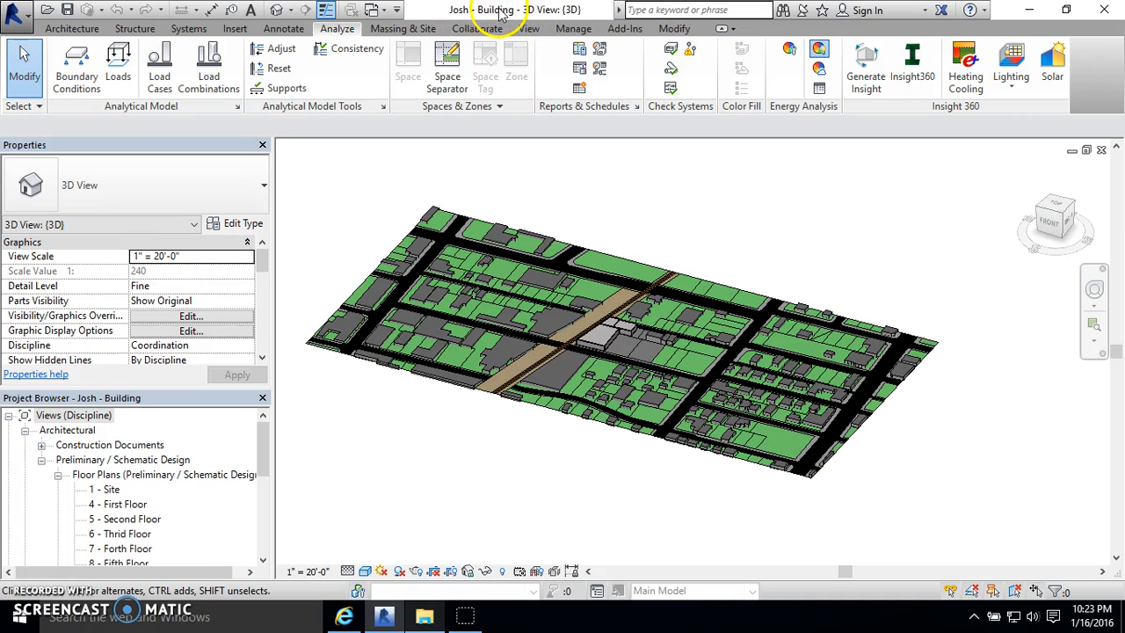
# - Examine the light-grey building beside the rail line and its surrounding buildings and parcels in the 3D view
pyautogui.scroll(5, 536, 325)
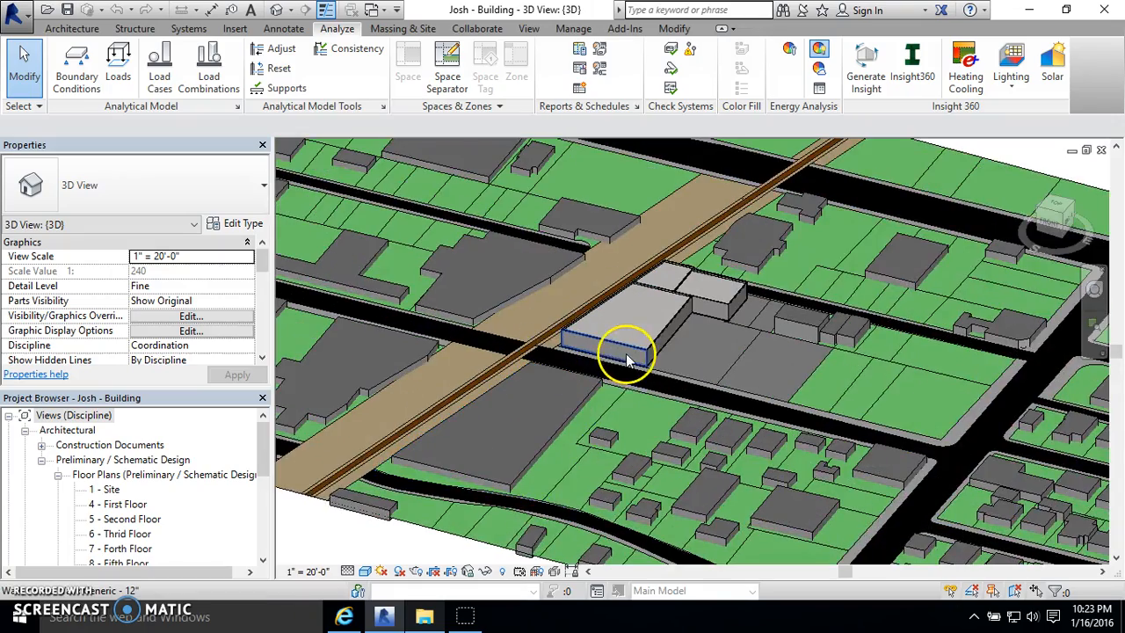
pyautogui.scroll(2, 627, 361)
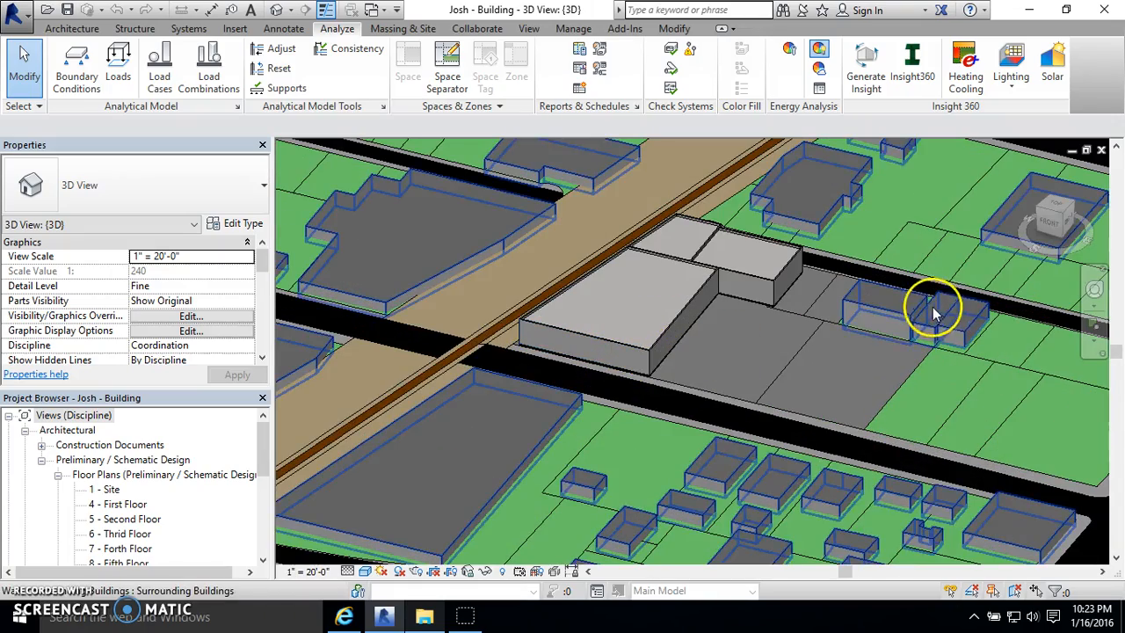
pyautogui.scroll(-3, 545, 323)
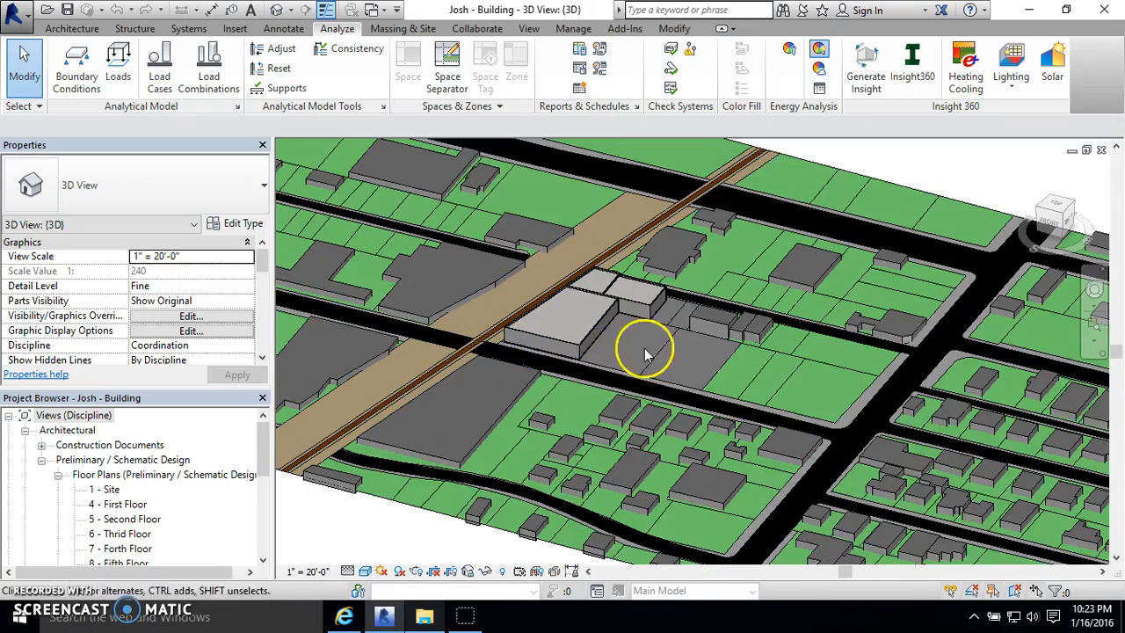
pyautogui.scroll(4, 615, 317)
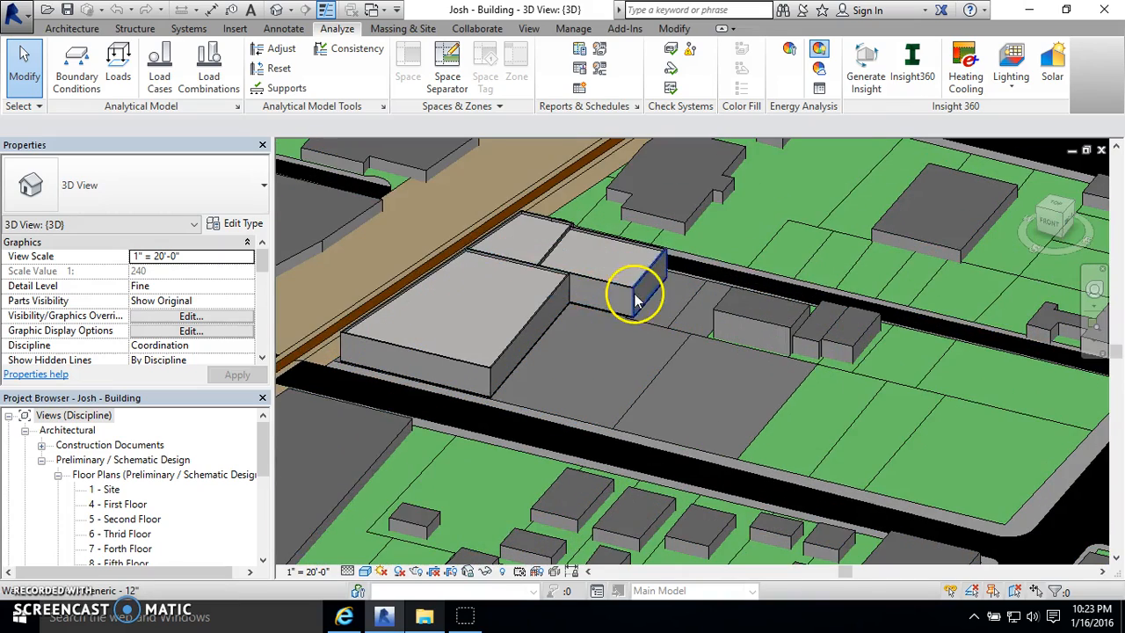
pyautogui.scroll(2, 502, 251)
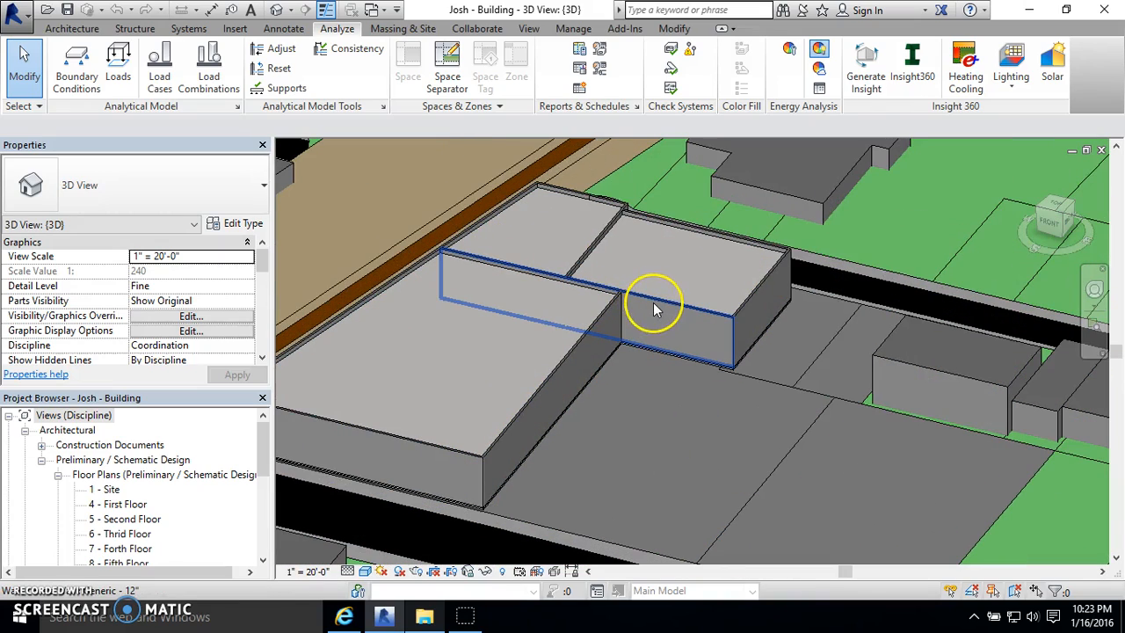
pyautogui.scroll(-2, 654, 309)
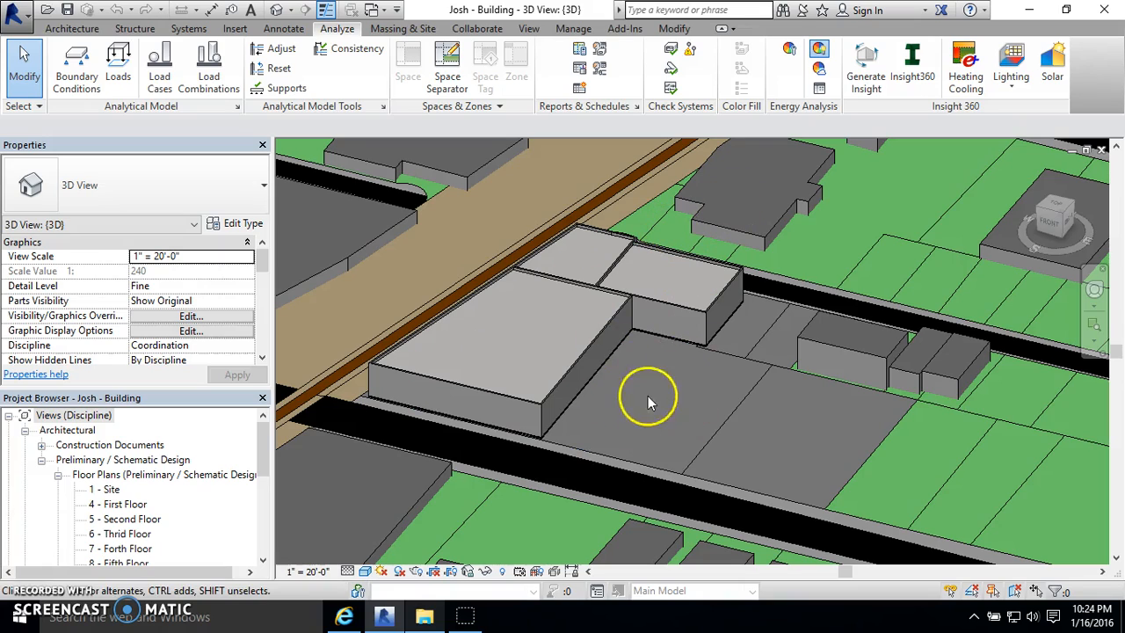
pyautogui.scroll(-6, 647, 339)
pyautogui.scroll(2, 536, 460)
# - Temporarily hide all walls and top slabs of the light-grey building beside the rail line in the 3D view
pyautogui.scroll(2, 579, 360)
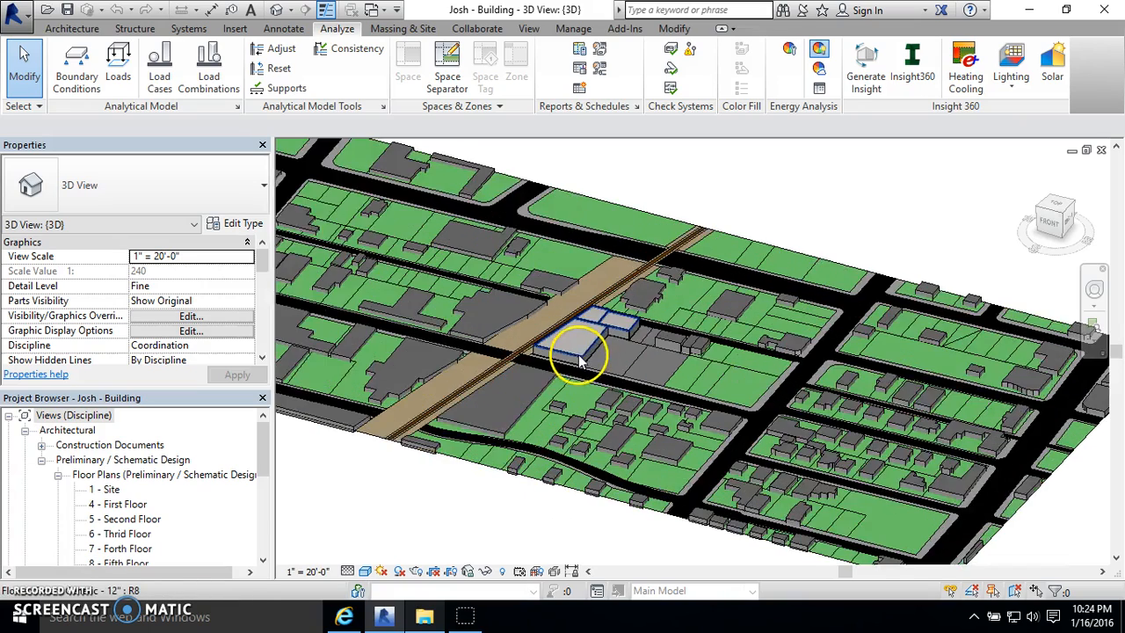
pyautogui.scroll(5, 579, 361)
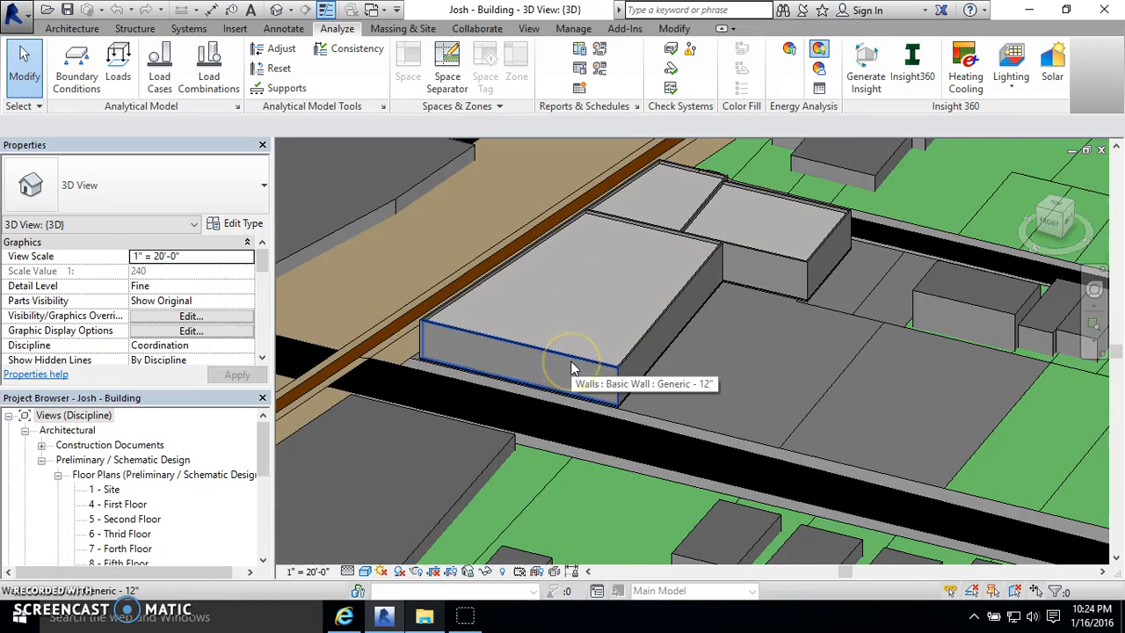
pyautogui.press('Tab')
pyautogui.click(723, 266)
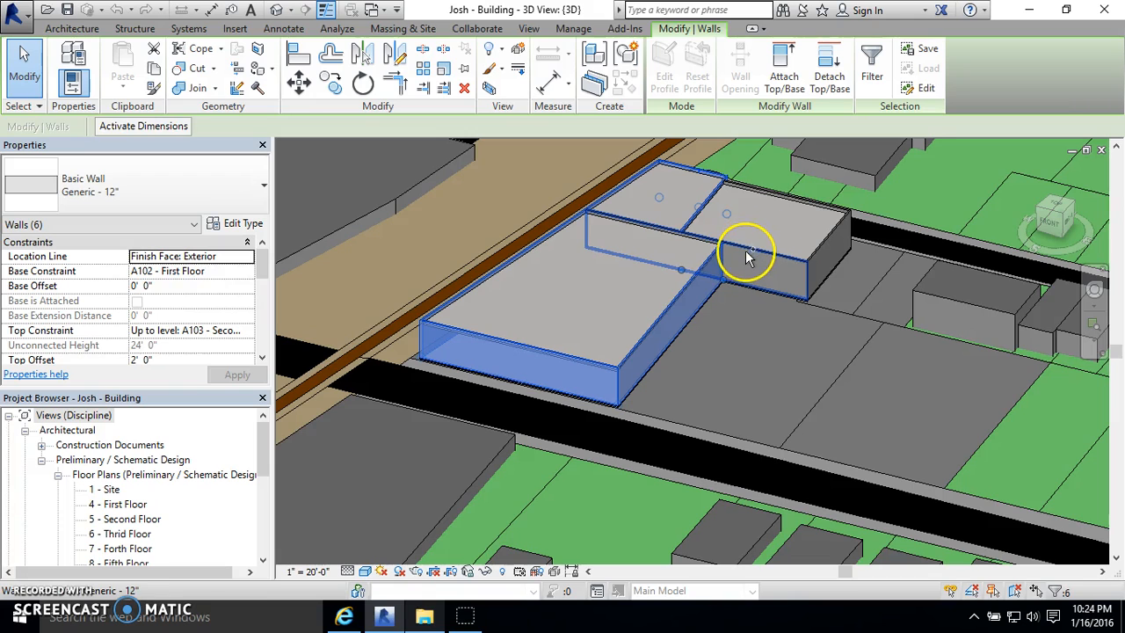
pyautogui.keyDown('ctrl'); pyautogui.click(811, 191); pyautogui.keyUp('ctrl')
pyautogui.scroll(3, 849, 218)
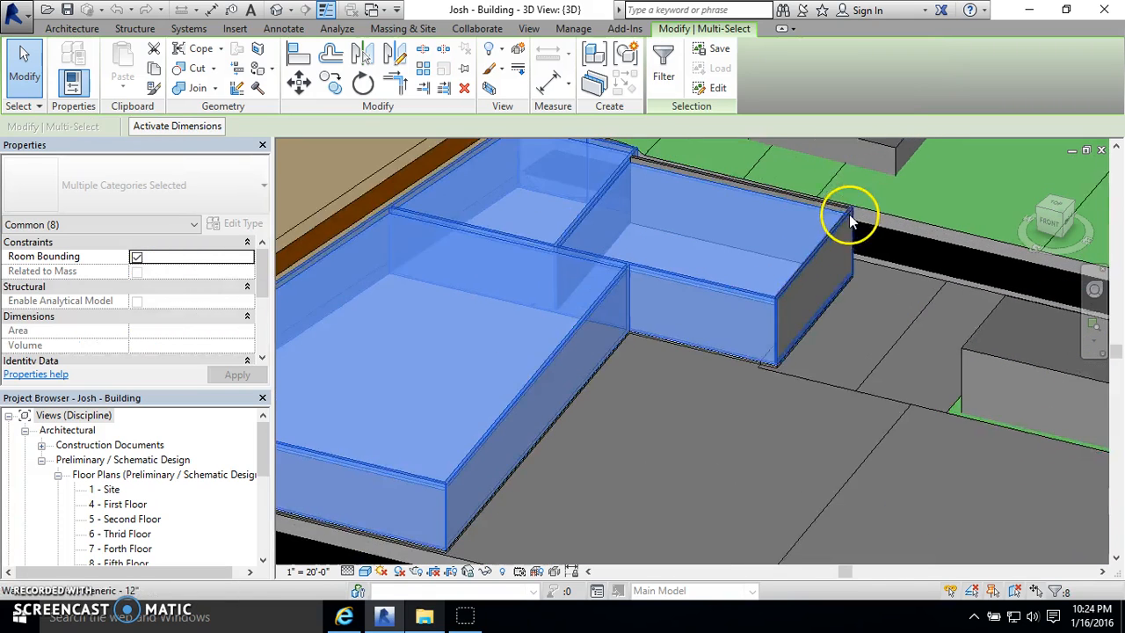
pyautogui.scroll(2, 846, 219)
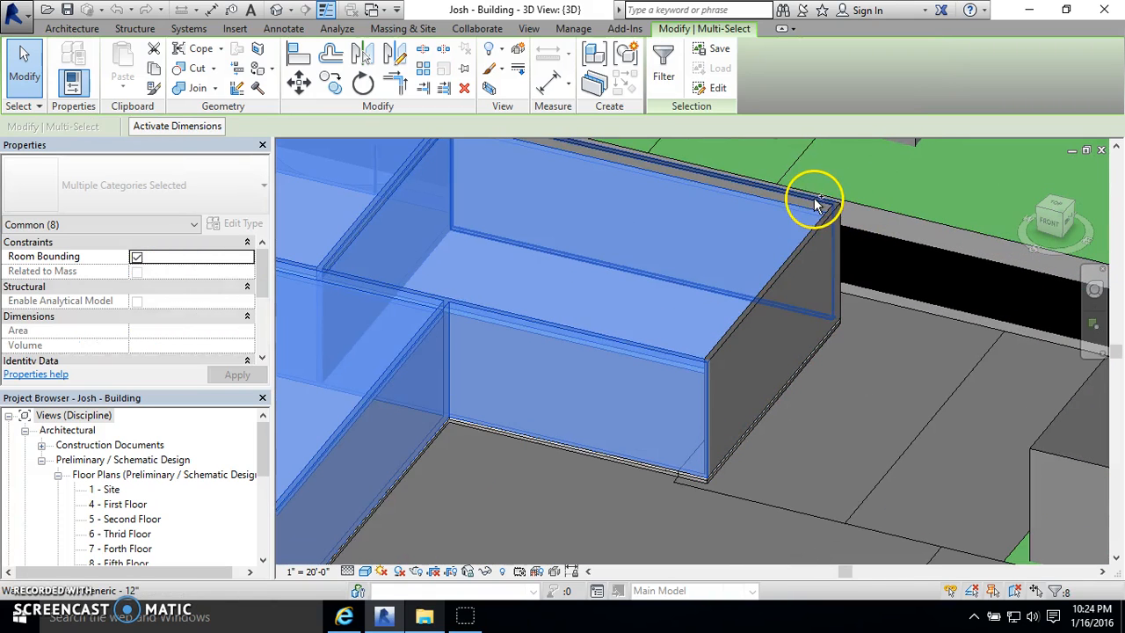
pyautogui.keyDown('ctrl'); pyautogui.click(828, 206); pyautogui.keyUp('ctrl')
pyautogui.scroll(2, 837, 215)
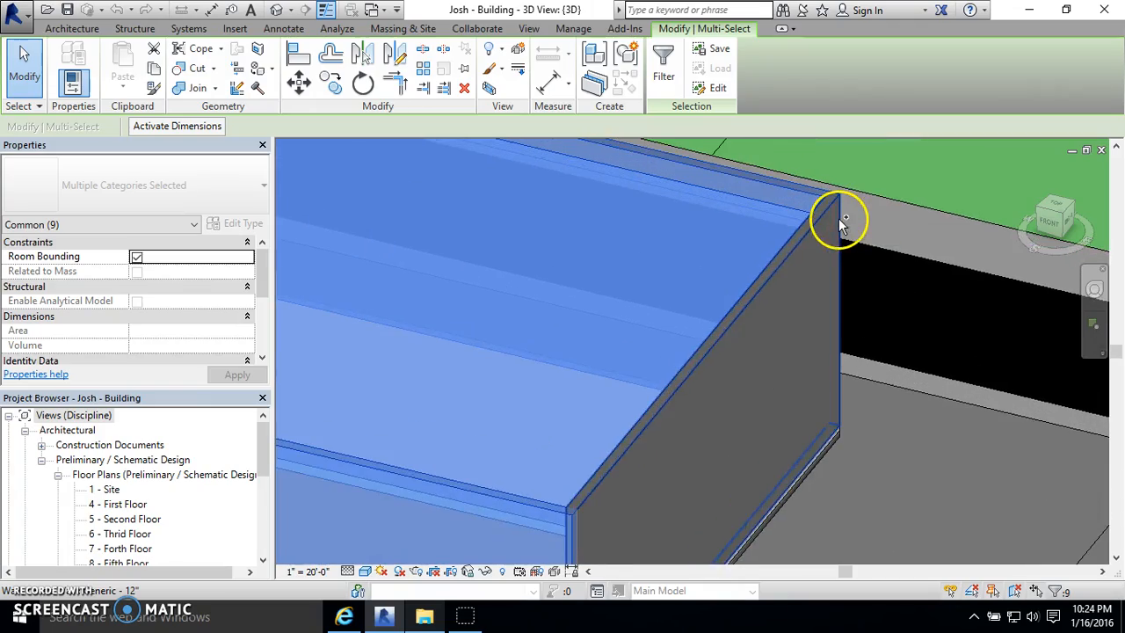
pyautogui.keyDown('ctrl'); pyautogui.click(839, 218); pyautogui.keyUp('ctrl')
pyautogui.scroll(-4, 840, 229)
pyautogui.keyDown('shift'); pyautogui.moveTo(859, 280); pyautogui.dragTo(367, 259, button='middle'); pyautogui.keyUp('shift')
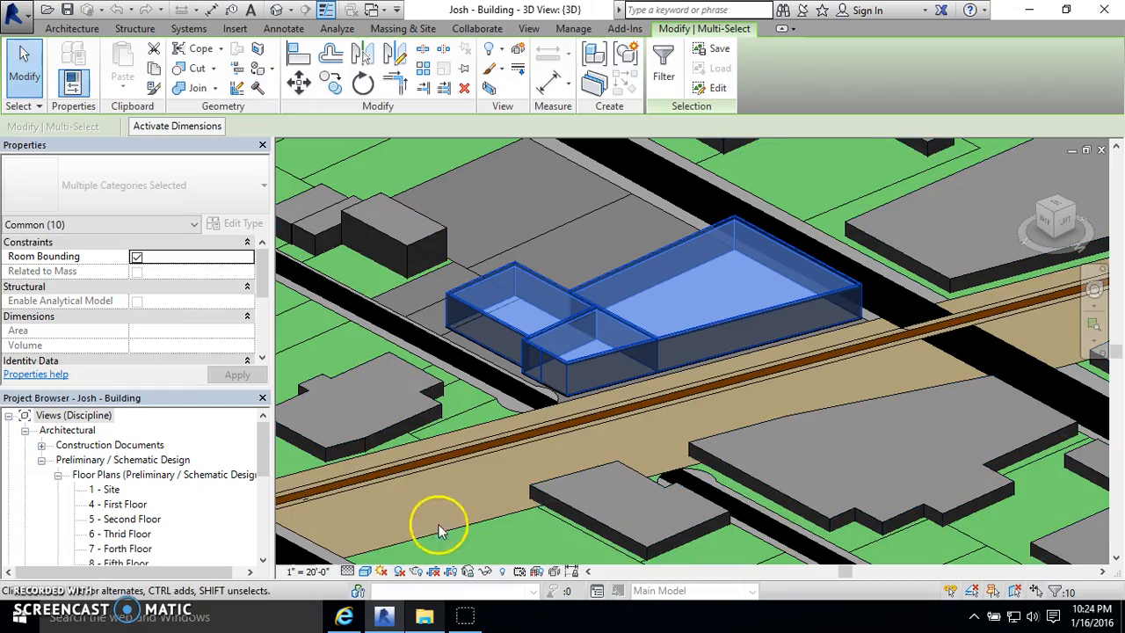
pyautogui.click(485, 572)
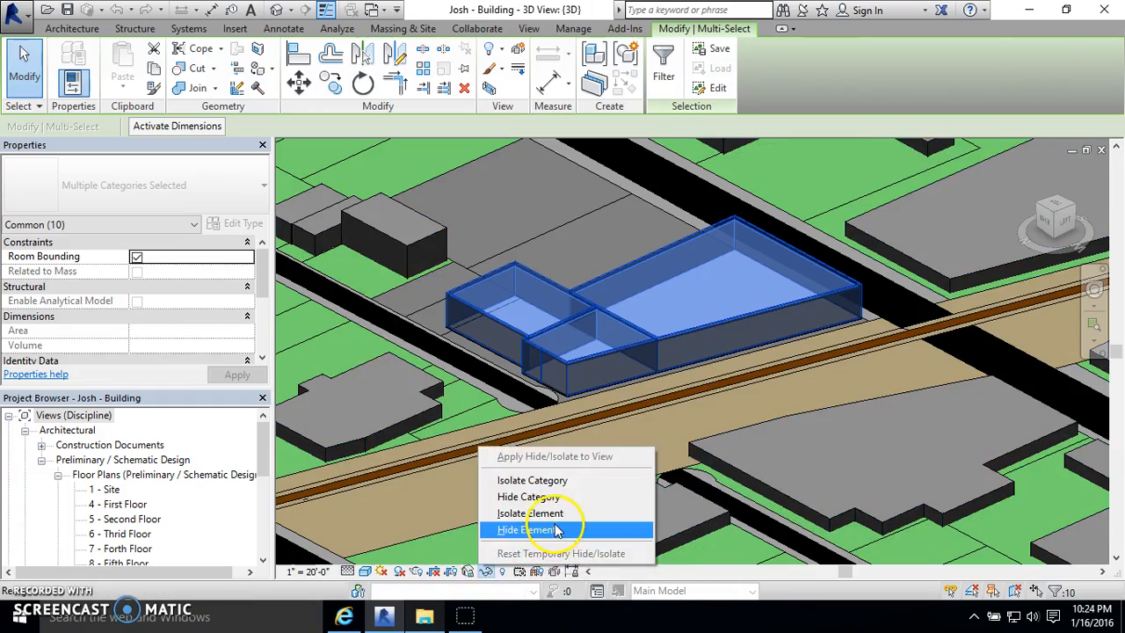
pyautogui.click(530, 460)
# - Examine the topography surfaces beneath the hidden building and the neighbouring parking lot parcels
pyautogui.keyDown('shift'); pyautogui.moveTo(804, 238); pyautogui.dragTo(443, 201, button='middle'); pyautogui.keyUp('shift')
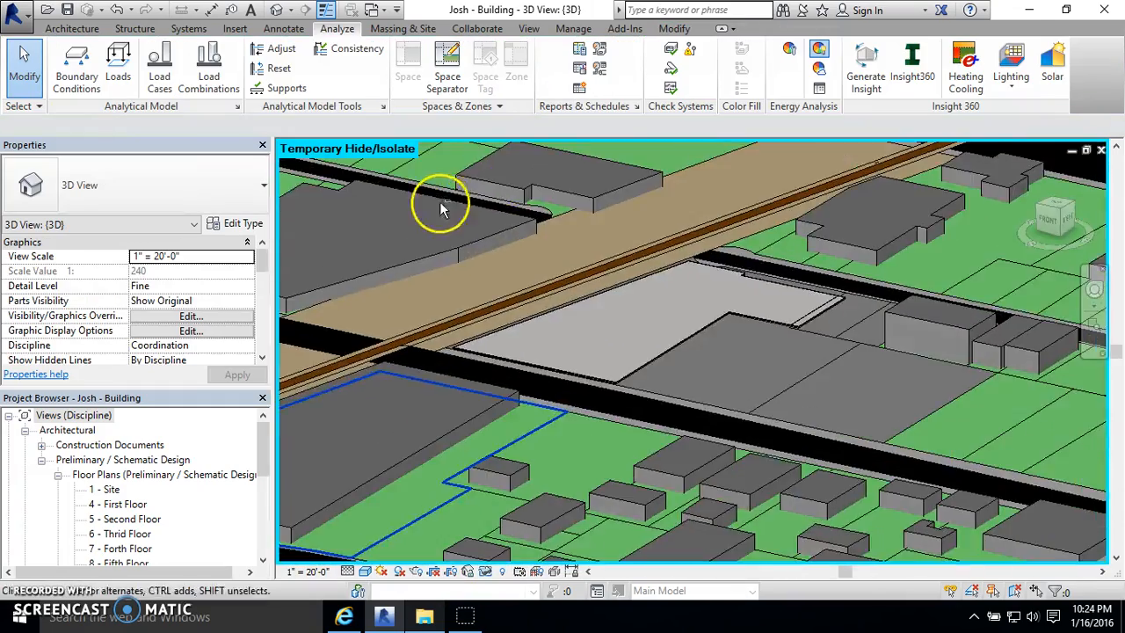
pyautogui.click(825, 315)
pyautogui.press('Escape')
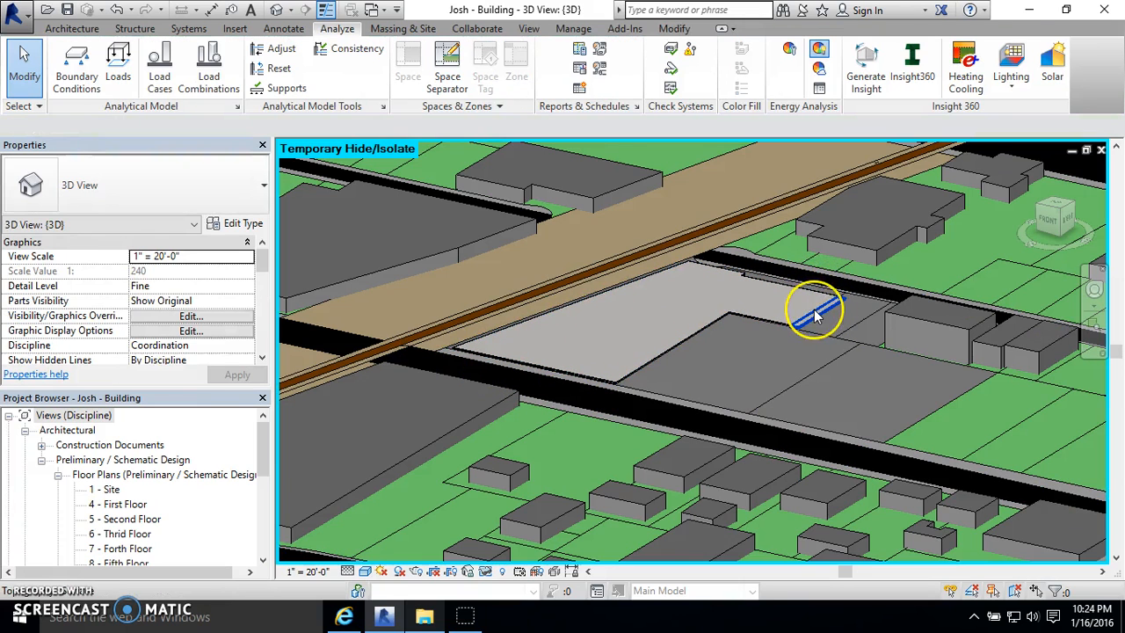
pyautogui.click(823, 301)
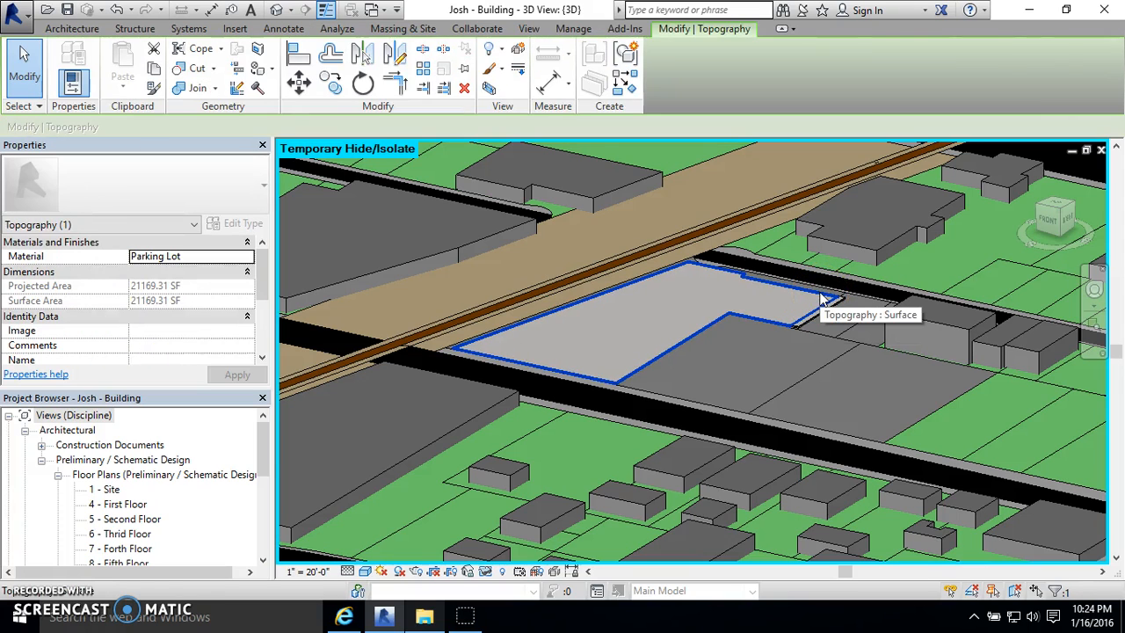
pyautogui.click(636, 327)
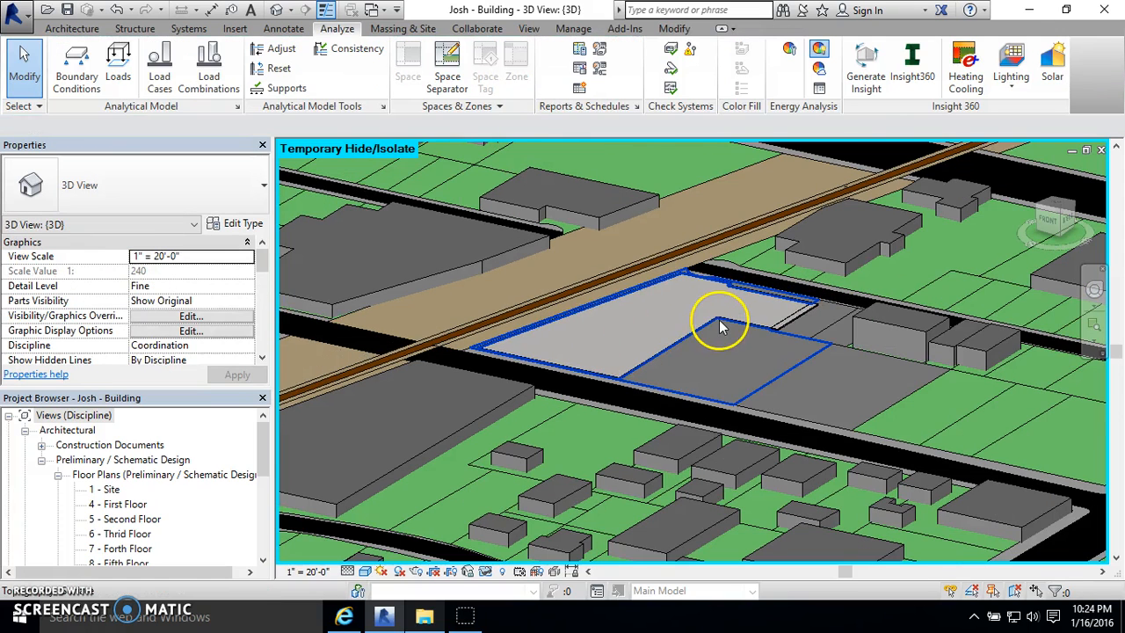
pyautogui.scroll(-2, 963, 415)
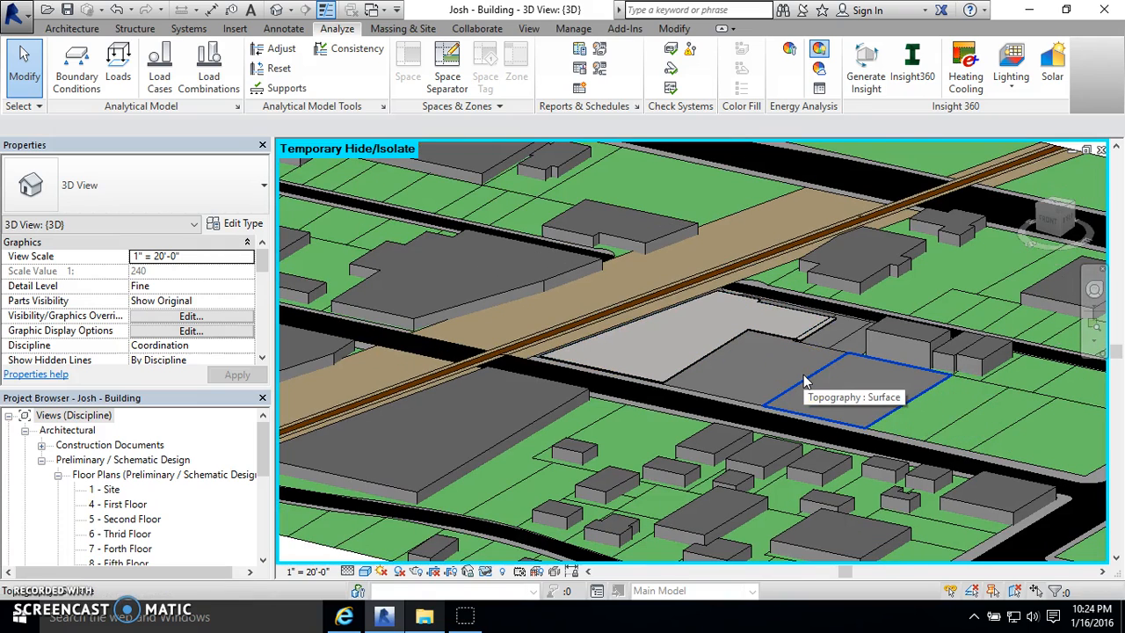
pyautogui.scroll(2, 807, 381)
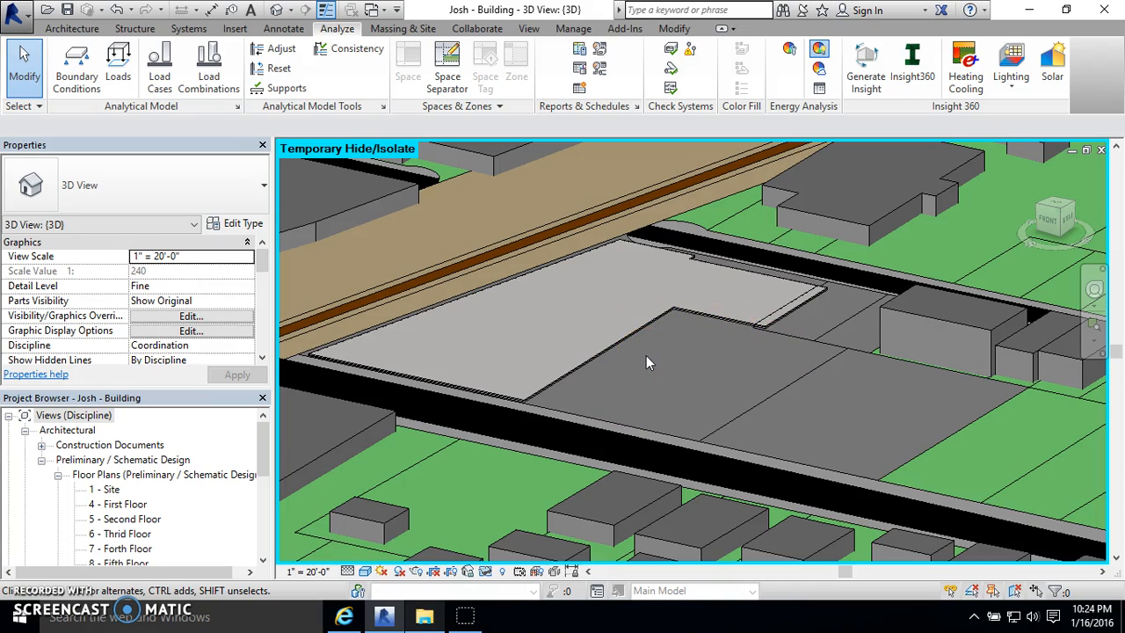
# - Delete all the visible surrounding site elements, including topography, streets and neighbouring buildings, from the building project
pyautogui.scroll(-10, 646, 355)
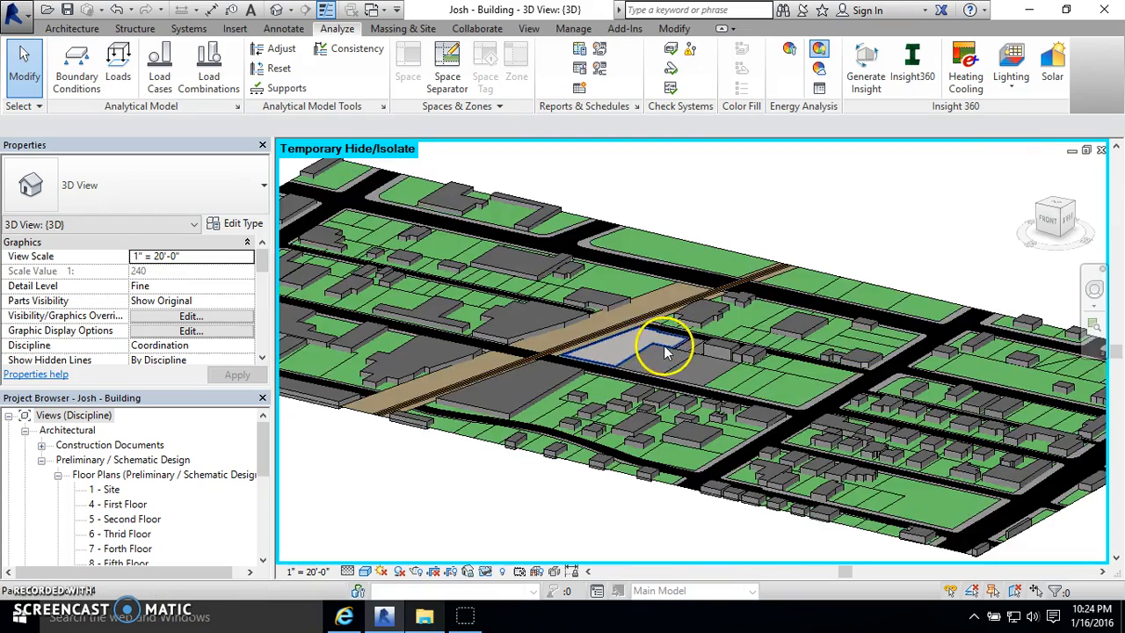
pyautogui.scroll(-5, 668, 382)
pyautogui.moveTo(918, 204); pyautogui.dragTo(341, 471)
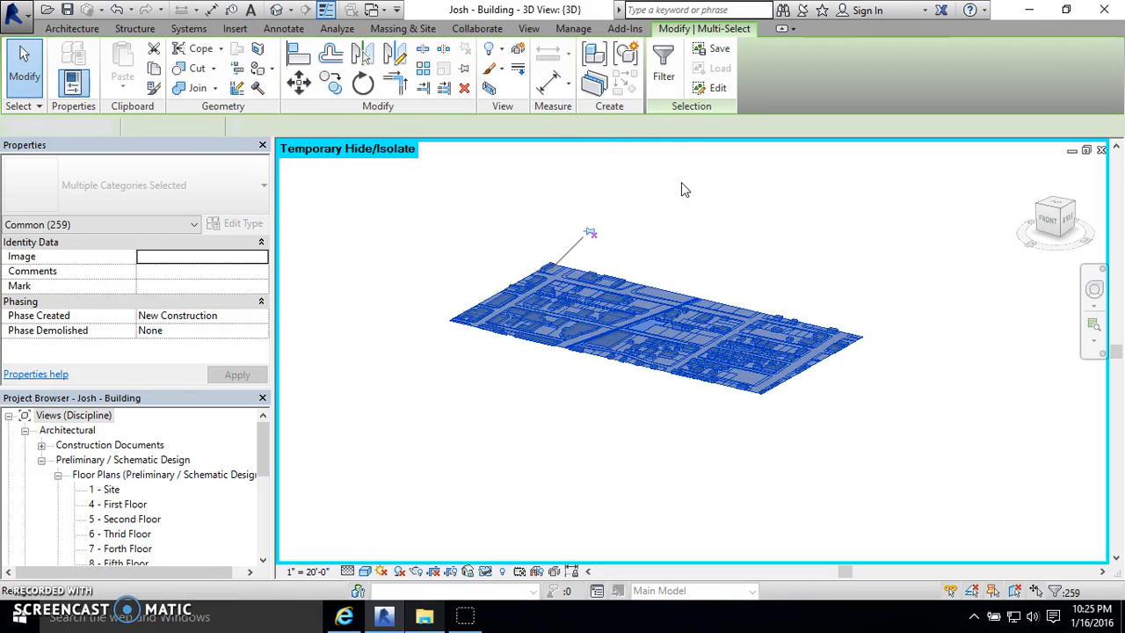
pyautogui.press('h')
pyautogui.press('h')
# - Reset the temporary hide to bring the building back and close the building project
pyautogui.click(495, 576)
pyautogui.click(516, 549)
pyautogui.scroll(4, 700, 341)
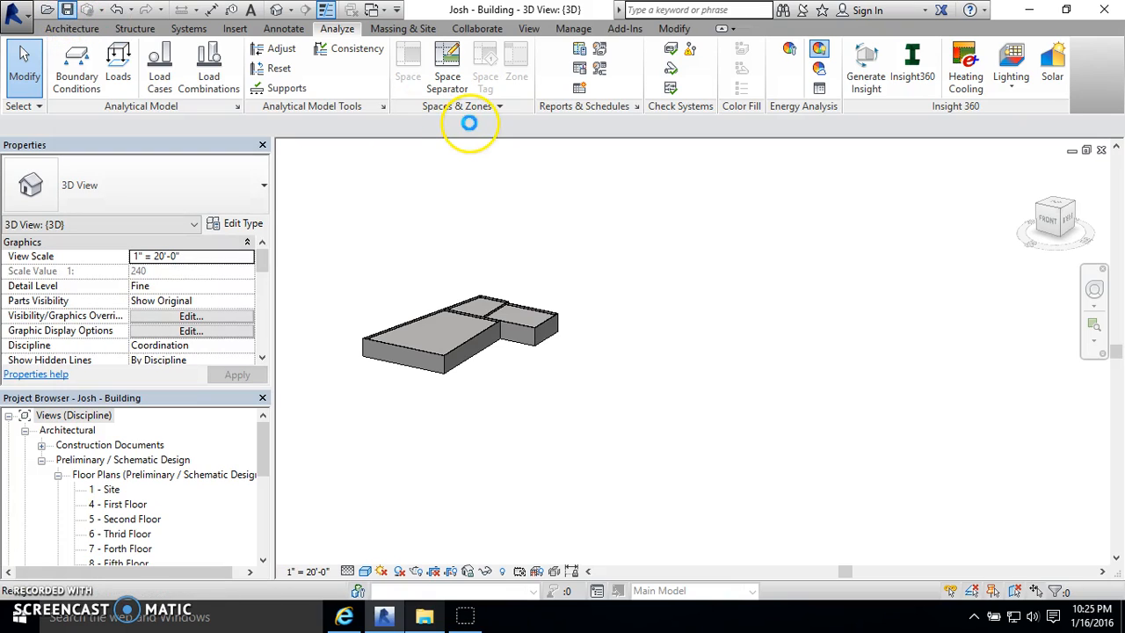
pyautogui.click(1102, 149)
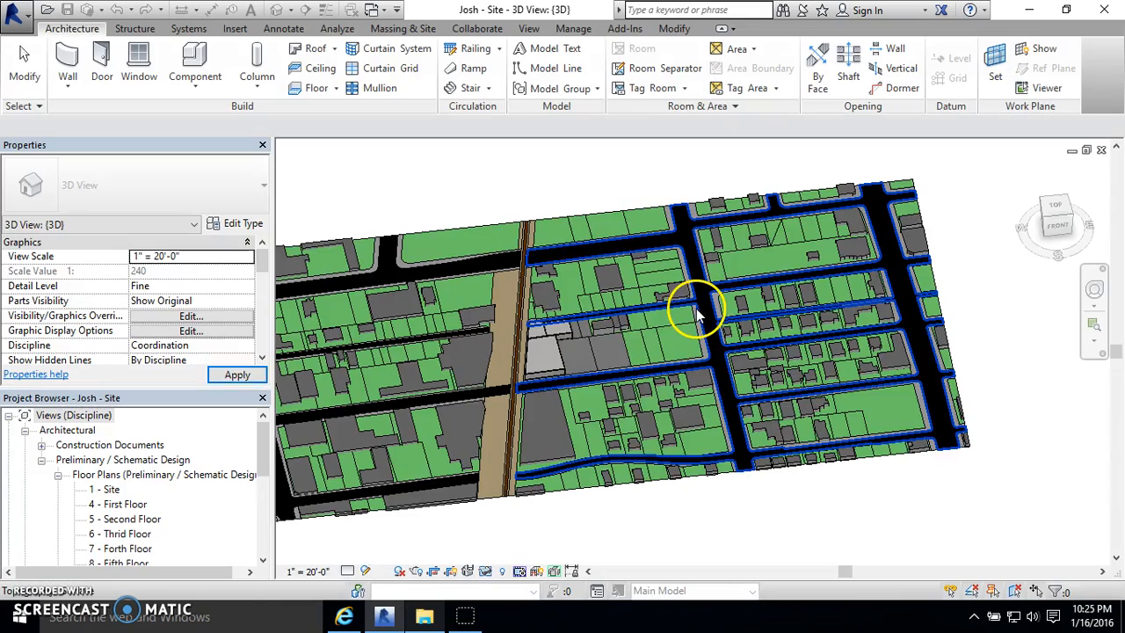
# - Delete the walls and top slabs of the light-grey building beside the rail line from the site project
pyautogui.keyDown('shift'); pyautogui.moveTo(629, 350); pyautogui.dragTo(615, 294, button='middle'); pyautogui.keyUp('shift')
pyautogui.scroll(5, 567, 352)
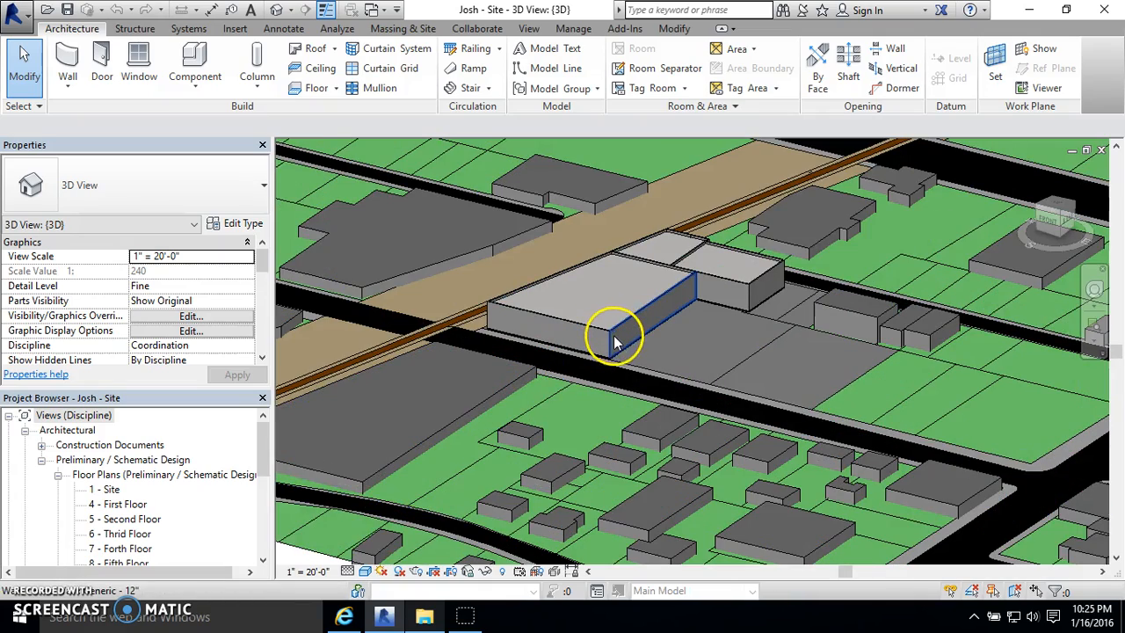
pyautogui.click(834, 261)
pyautogui.scroll(3, 791, 262)
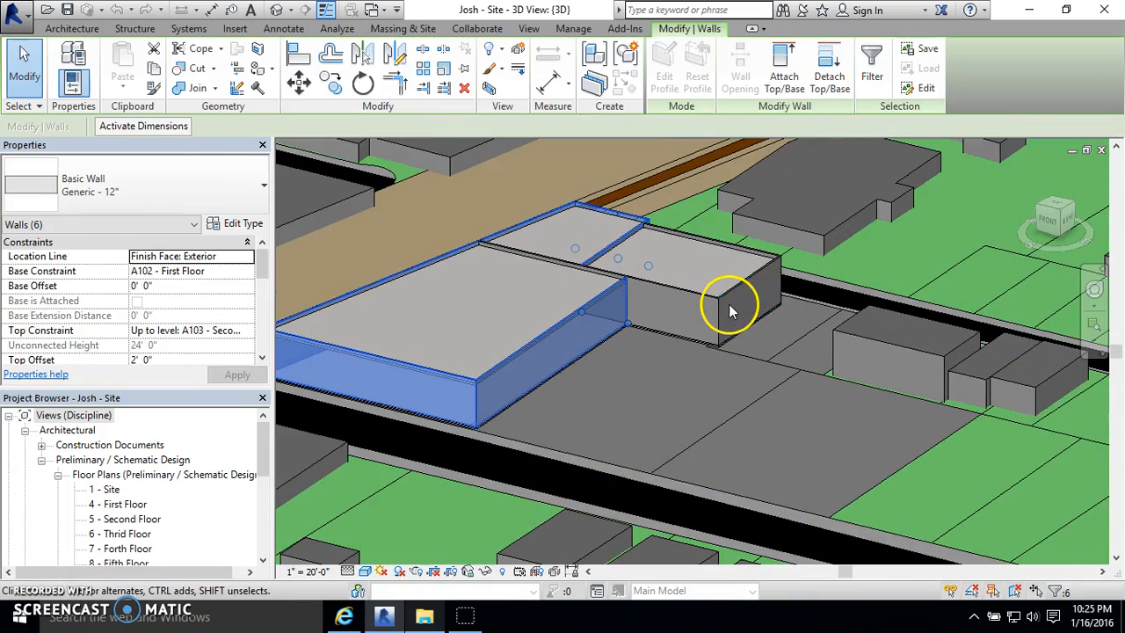
pyautogui.keyDown('ctrl'); pyautogui.click(689, 302); pyautogui.keyUp('ctrl')
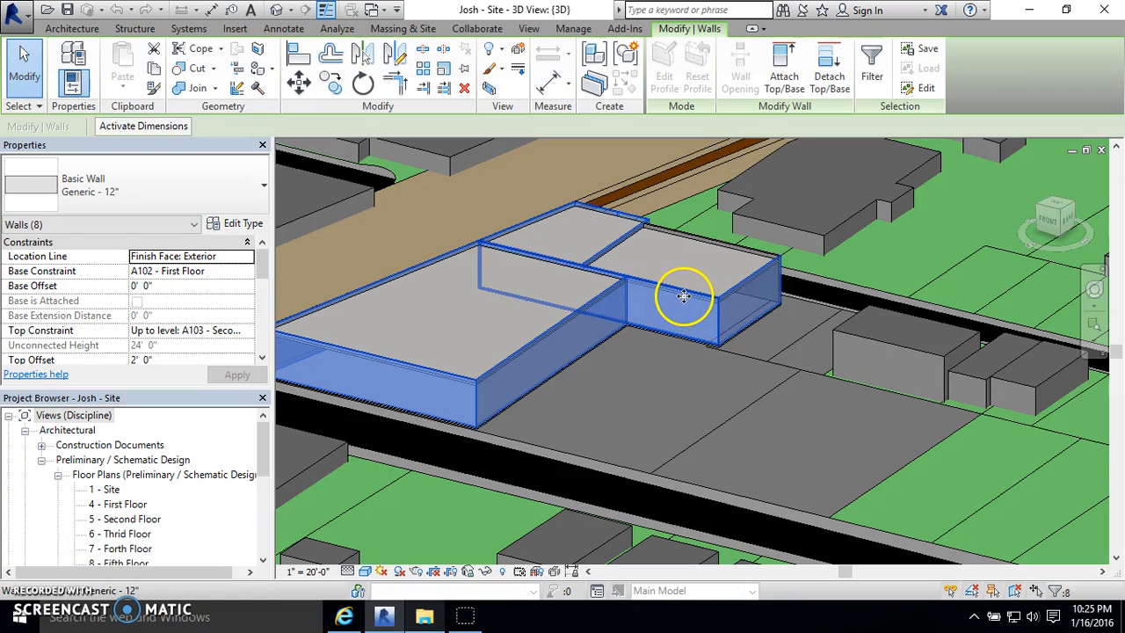
pyautogui.press('Delete')
pyautogui.click(687, 301)
pyautogui.press('Delete')
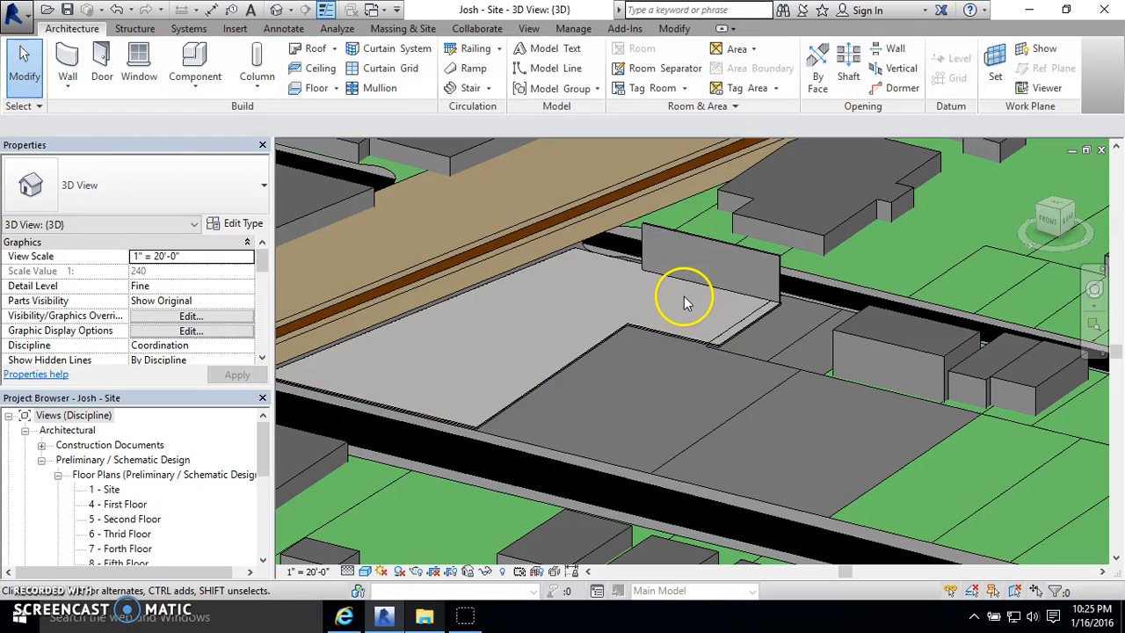
pyautogui.click(734, 249)
pyautogui.press('Delete')
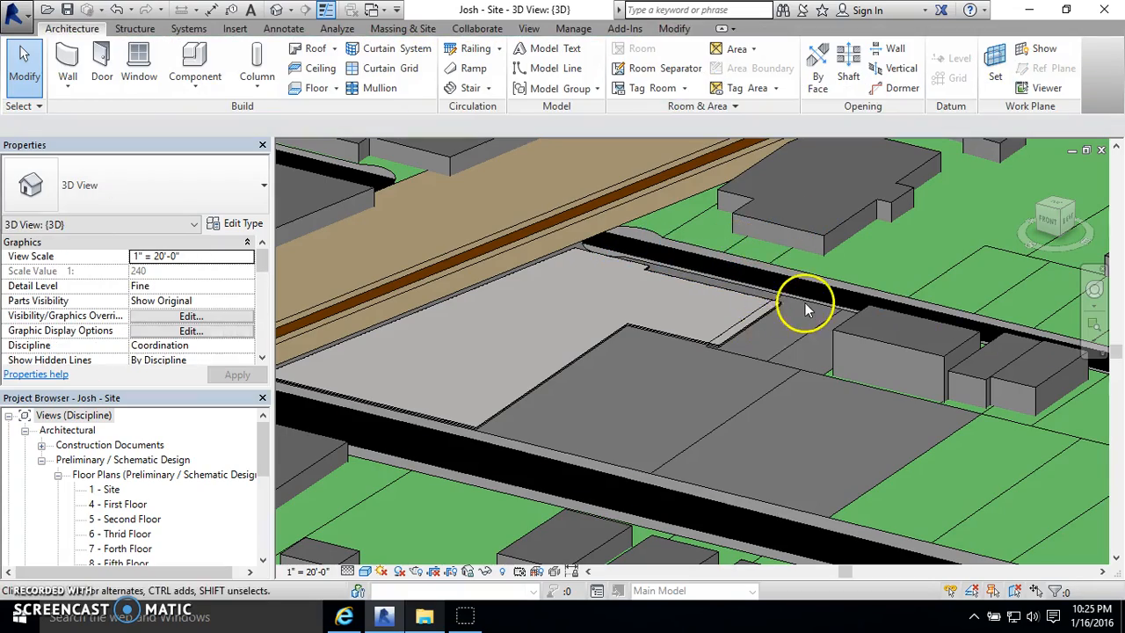
# - Examine the cleared building lot and the surrounding streets and parcels in the site model
pyautogui.scroll(2, 802, 304)
pyautogui.scroll(-2, 726, 324)
pyautogui.scroll(-5, 726, 323)
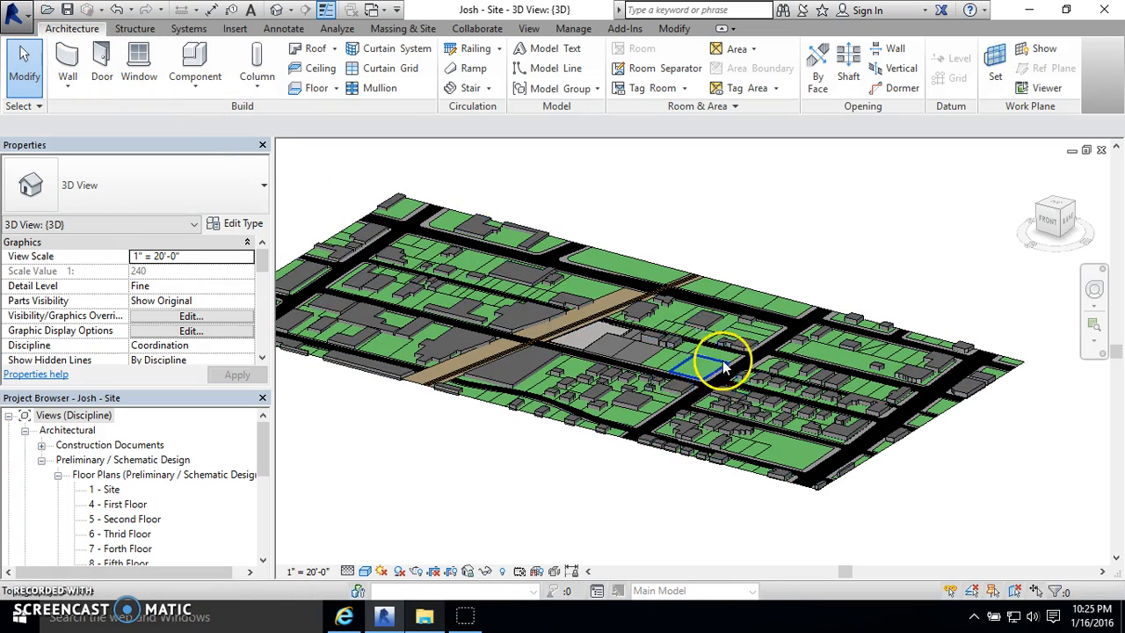
pyautogui.scroll(2, 538, 318)
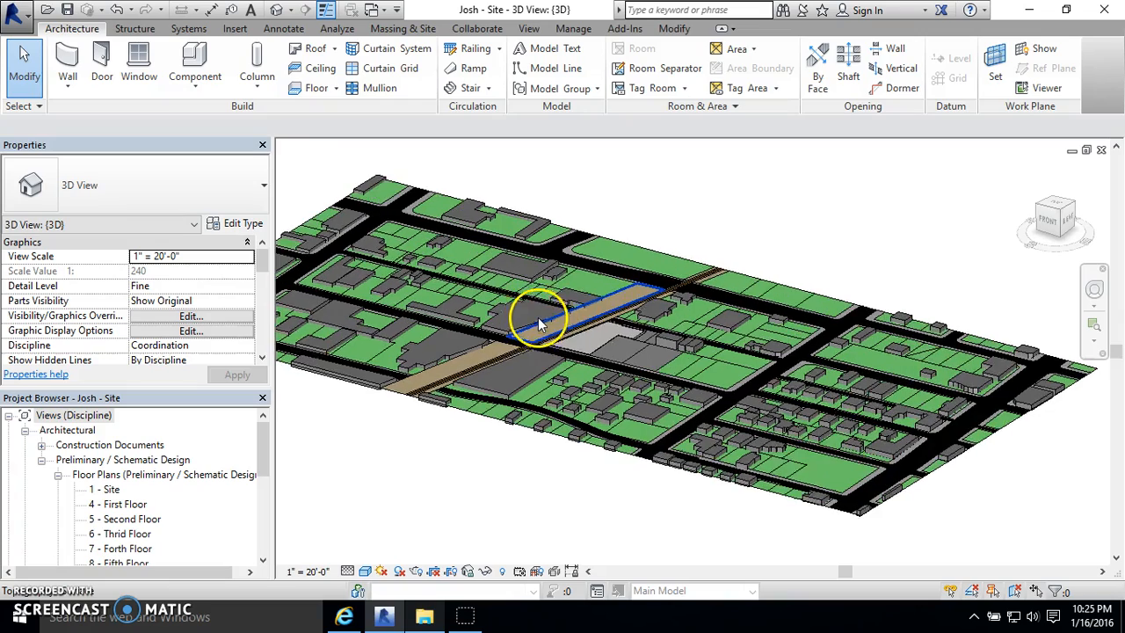
pyautogui.scroll(1, 606, 331)
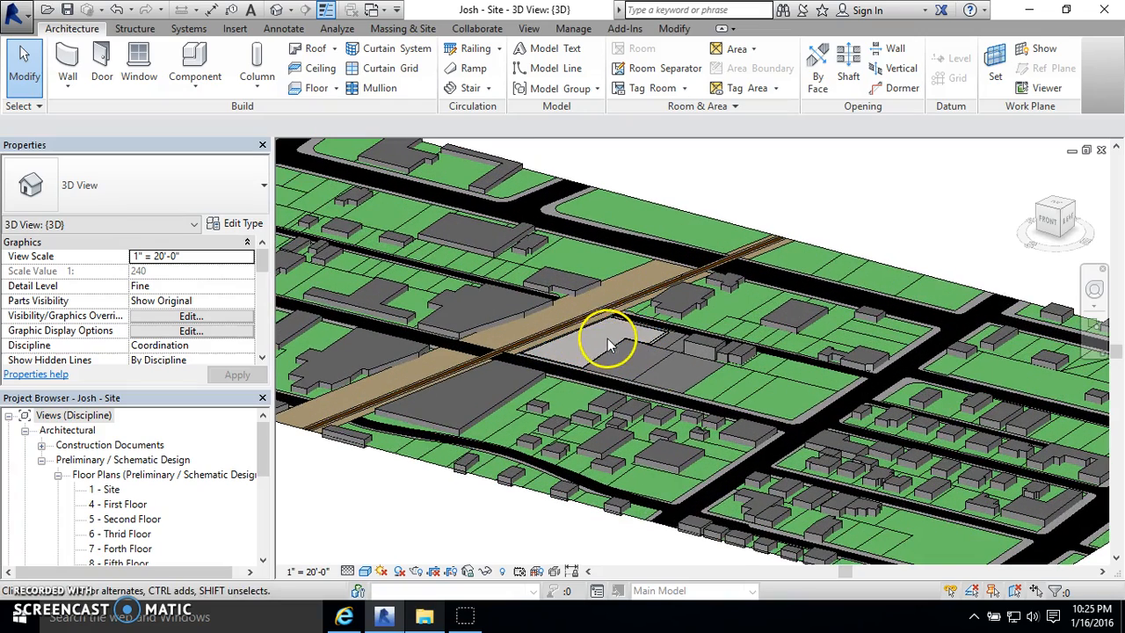
pyautogui.scroll(-1, 607, 343)
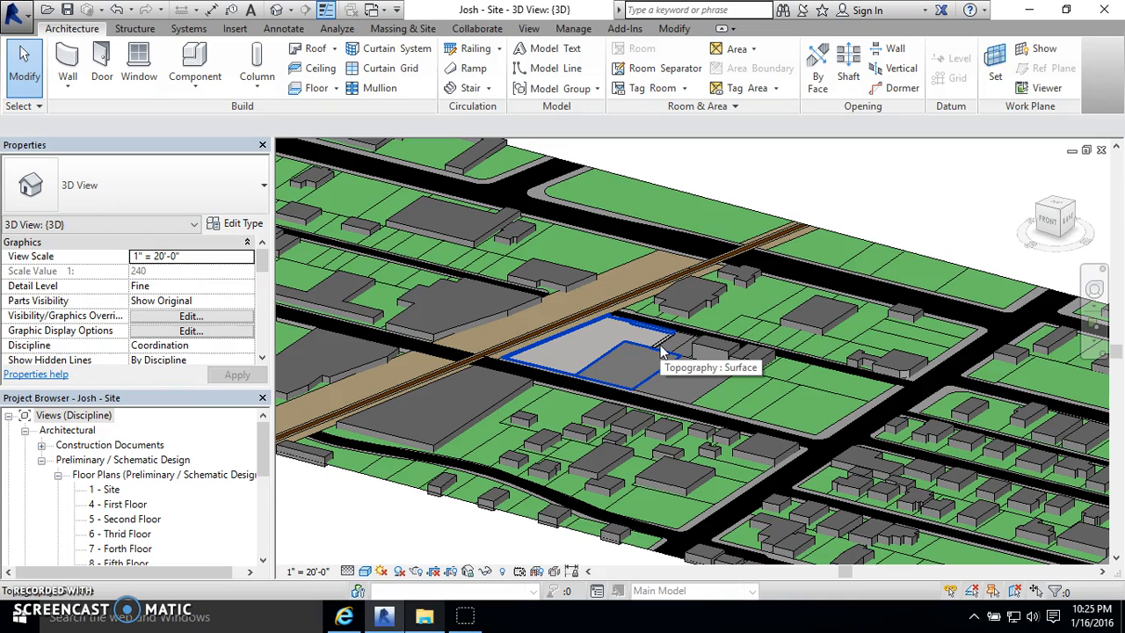
pyautogui.click(620, 385)
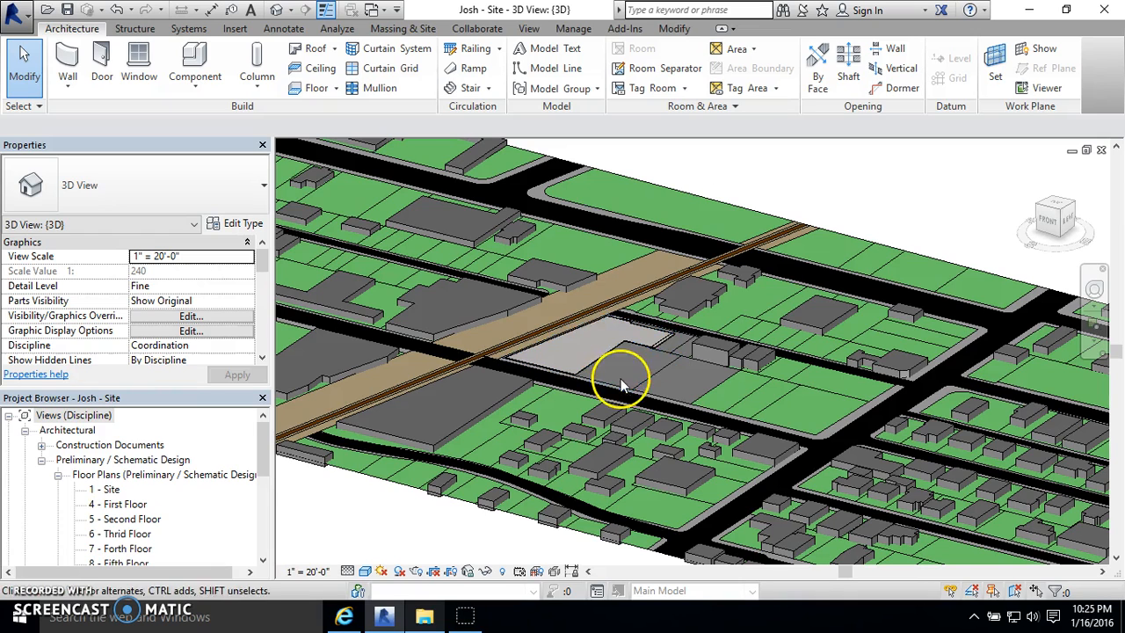
pyautogui.scroll(-2, 571, 361)
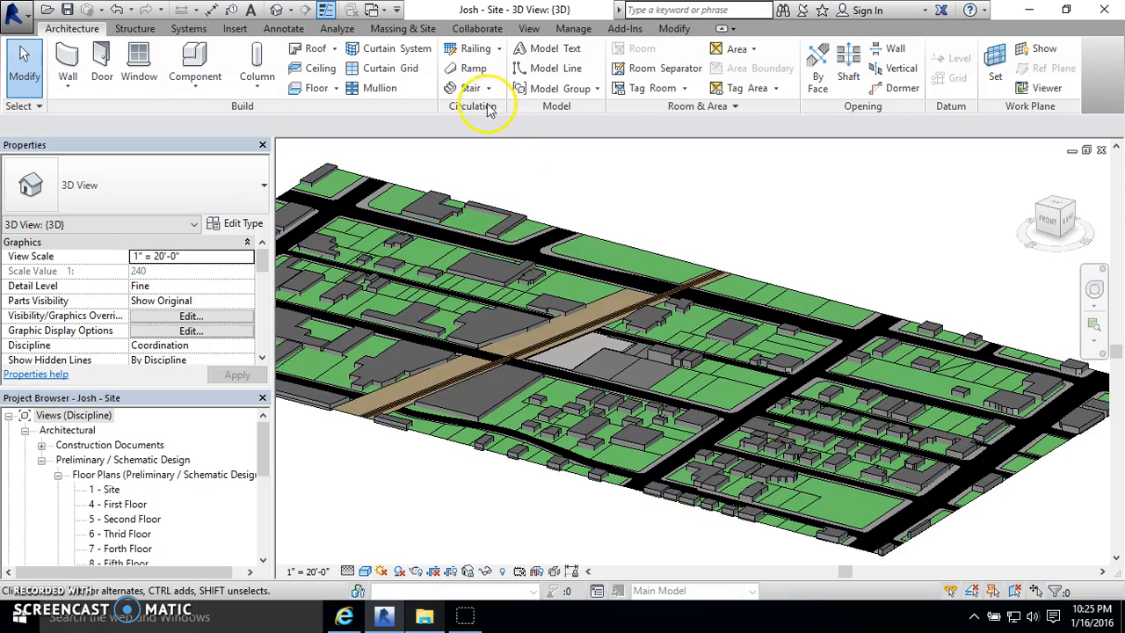
# - Link the current Building Revit file from the Desktop into the site project using Auto - Origin to Origin positioning
pyautogui.click(251, 39)
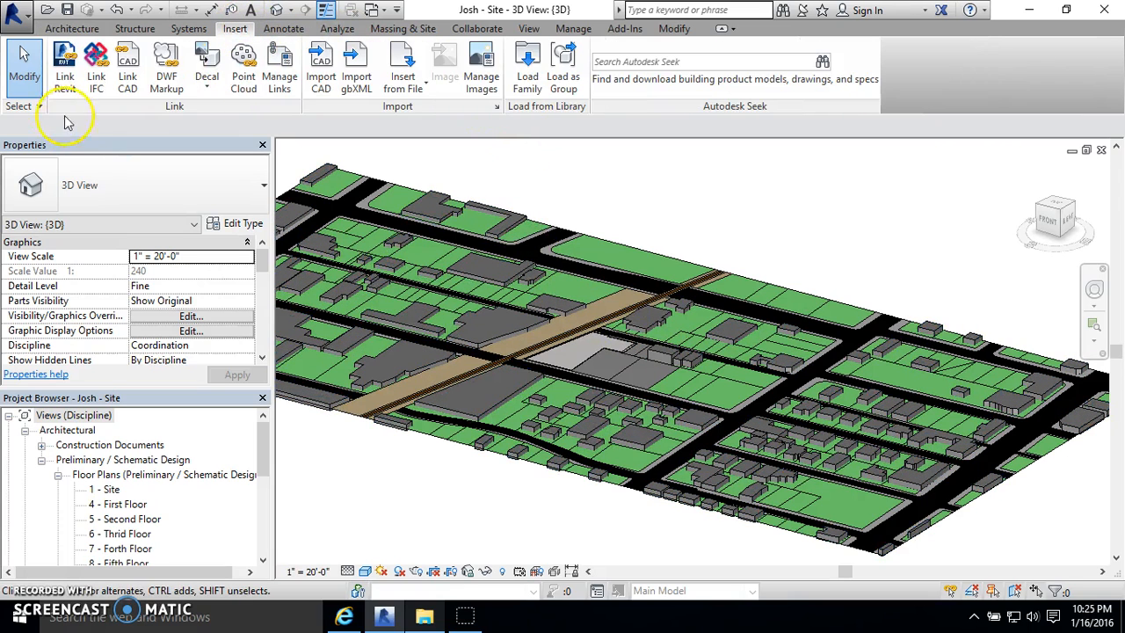
pyautogui.click(585, 332)
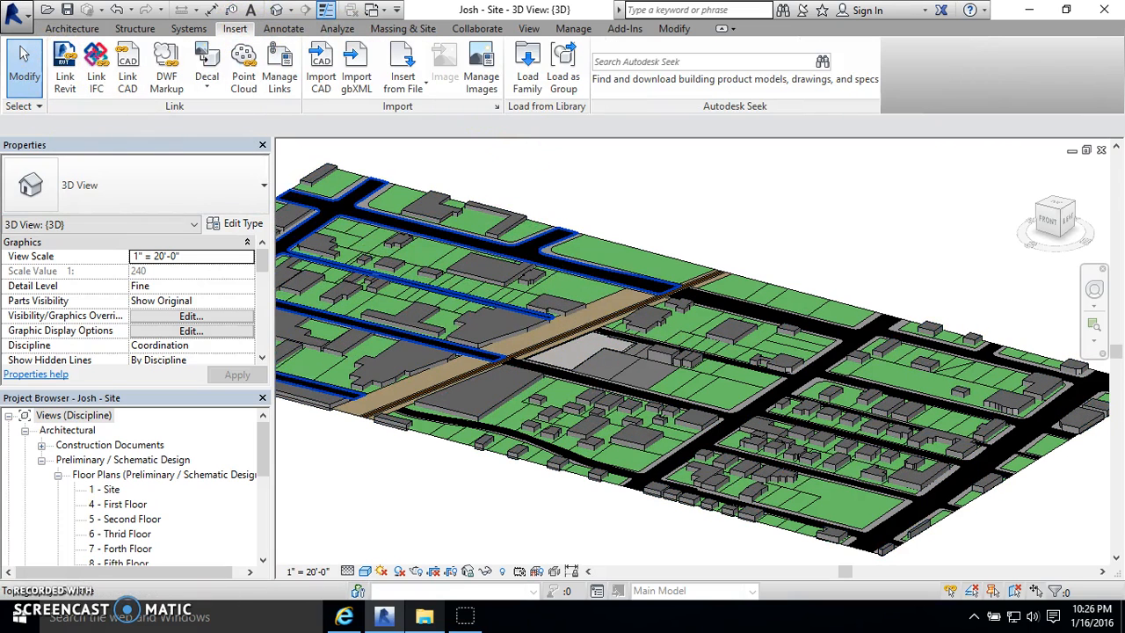
pyautogui.click(66, 79)
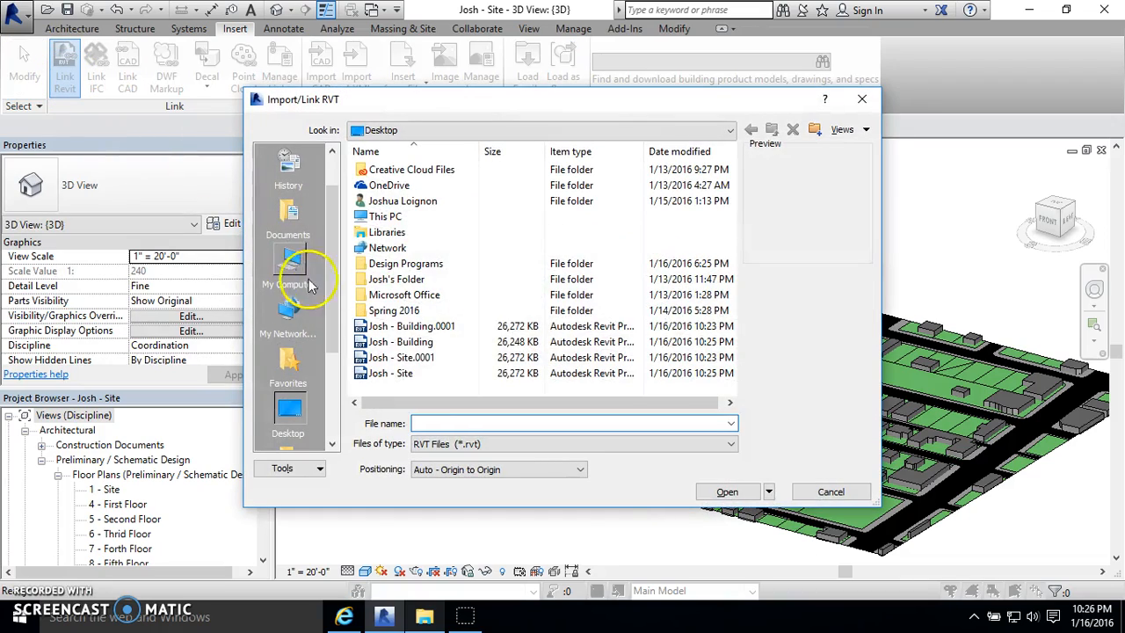
pyautogui.click(862, 100)
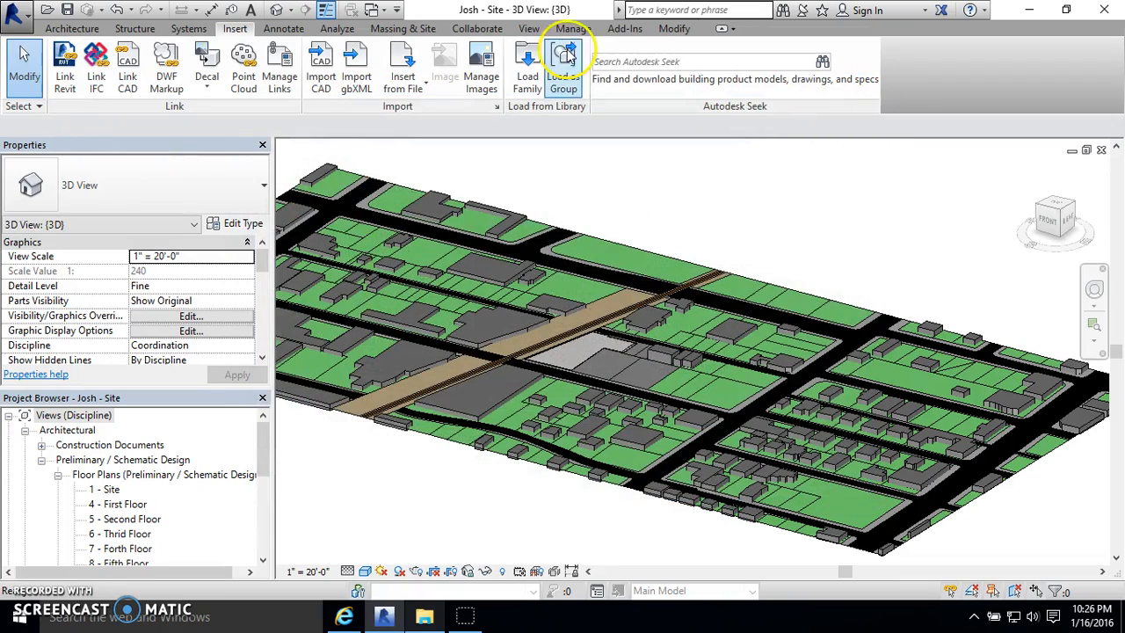
pyautogui.click(65, 54)
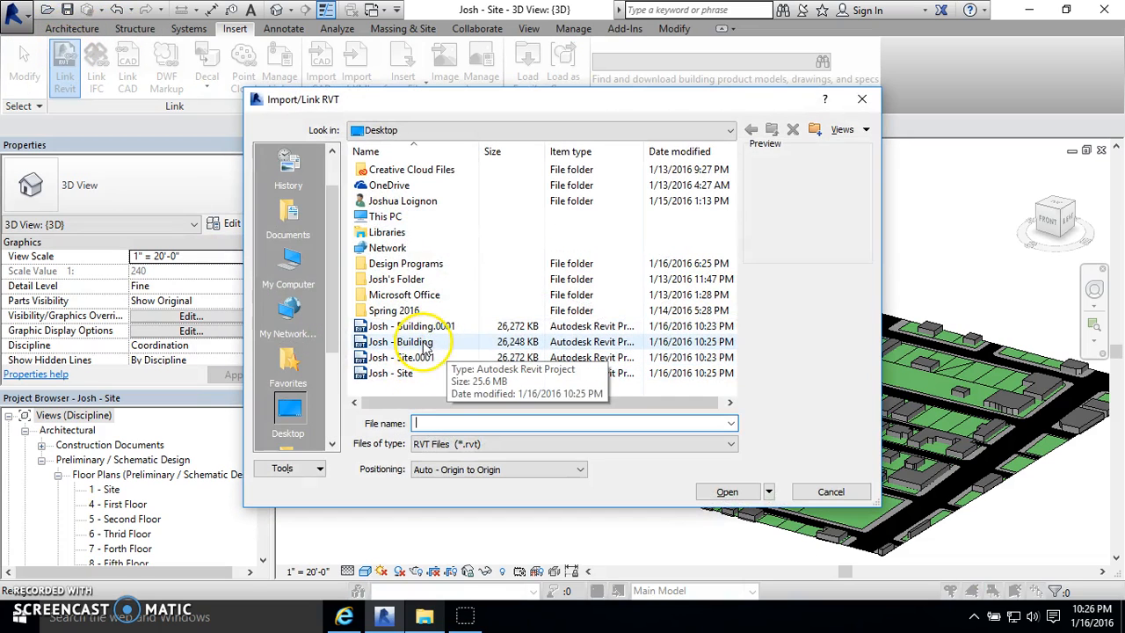
pyautogui.click(423, 342)
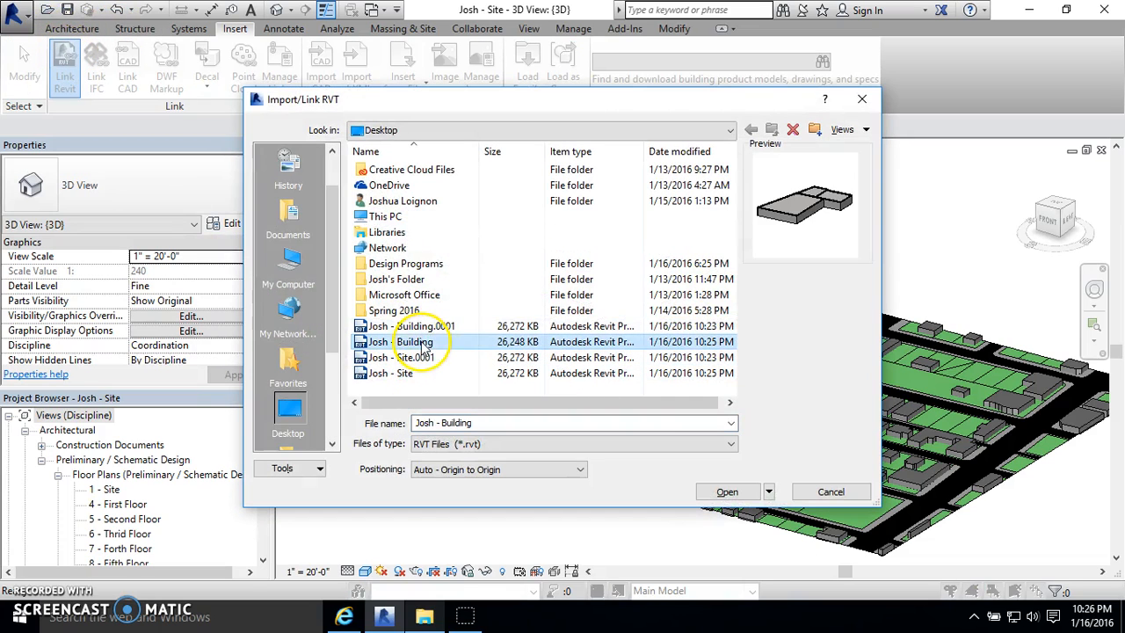
pyautogui.click(730, 491)
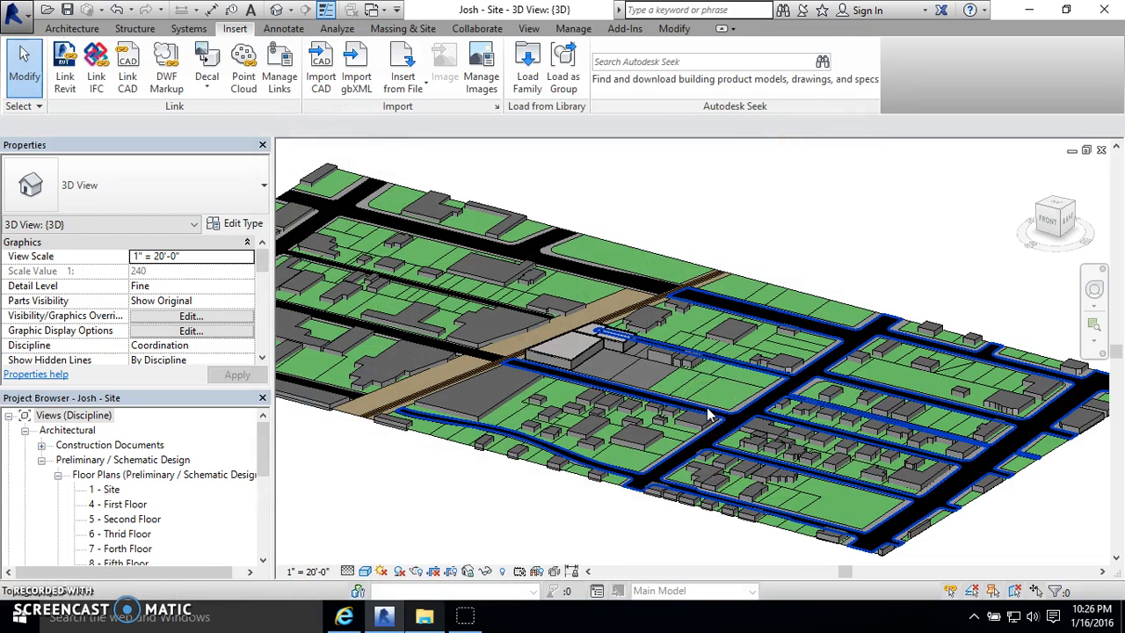
# - Examine how the linked building sits on its lot, including where its walls meet the ground
pyautogui.scroll(6, 556, 324)
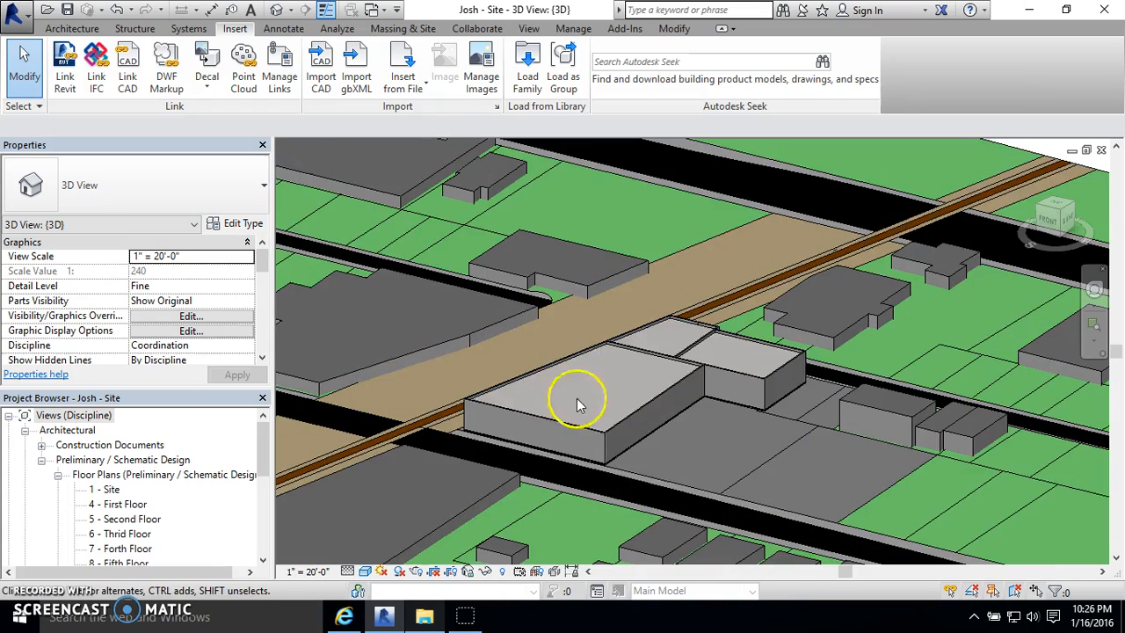
pyautogui.click(585, 419)
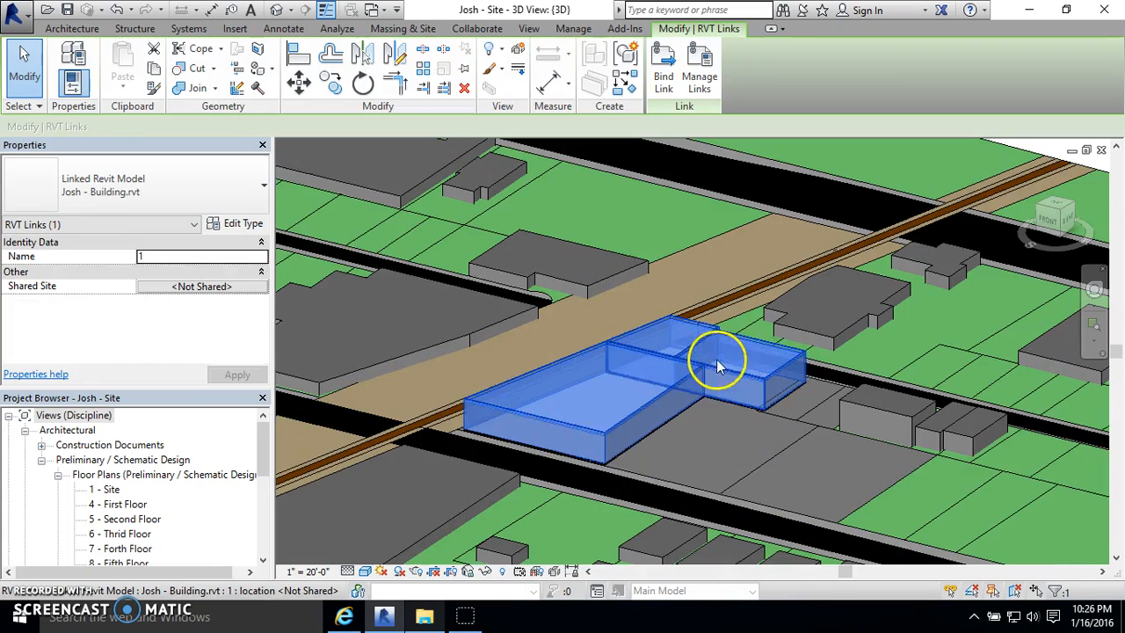
pyautogui.press('Escape')
pyautogui.scroll(4, 515, 409)
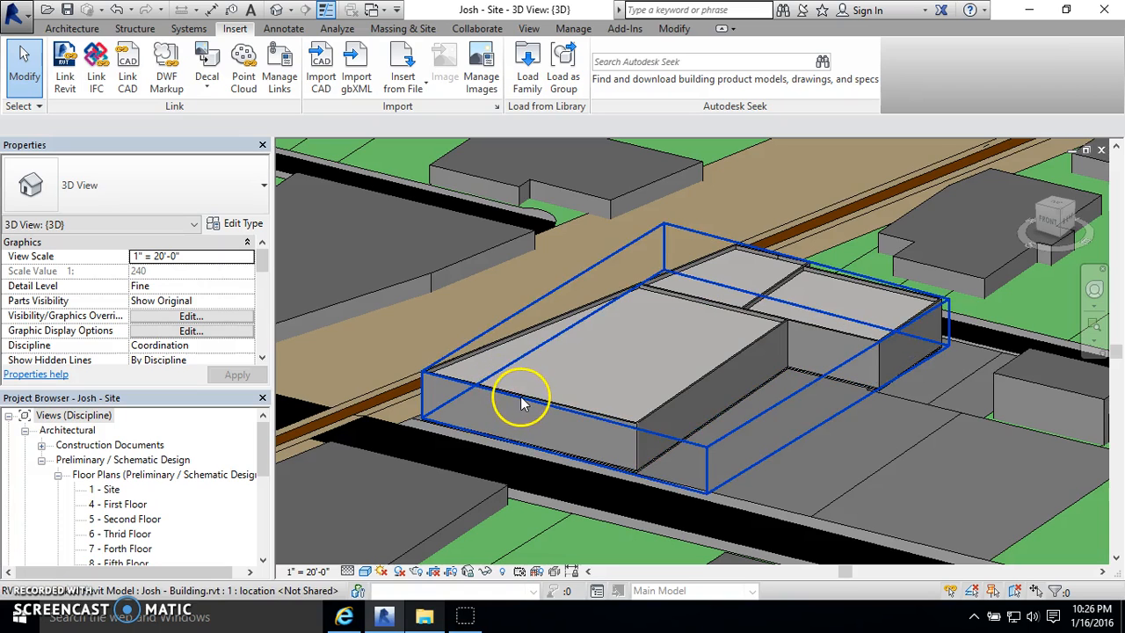
pyautogui.click(862, 352)
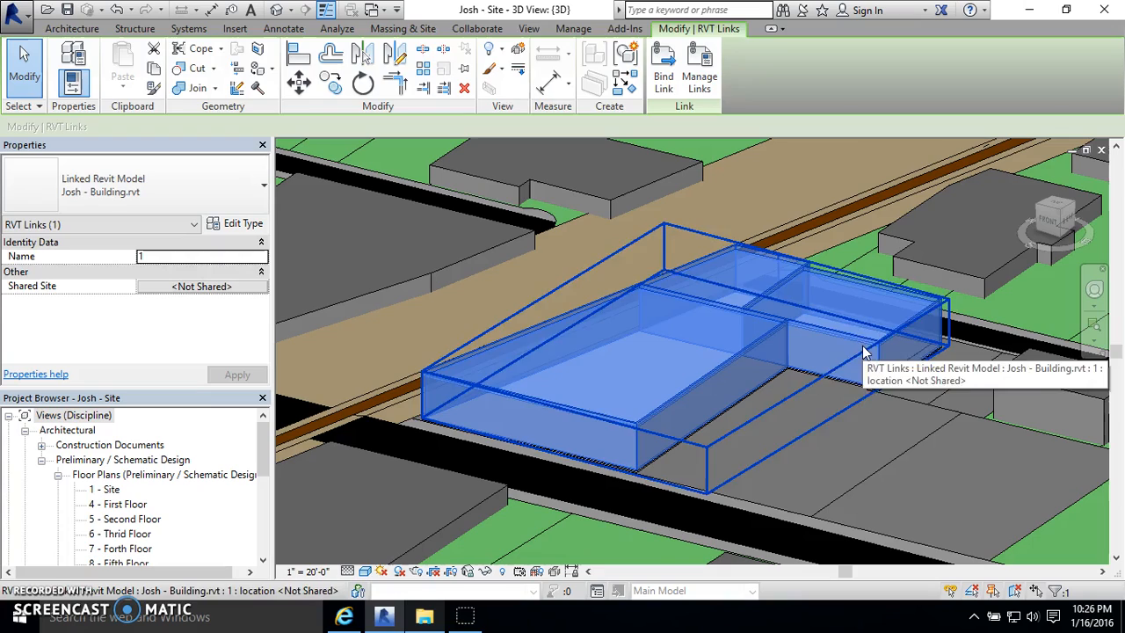
pyautogui.click(878, 453)
pyautogui.scroll(5, 919, 358)
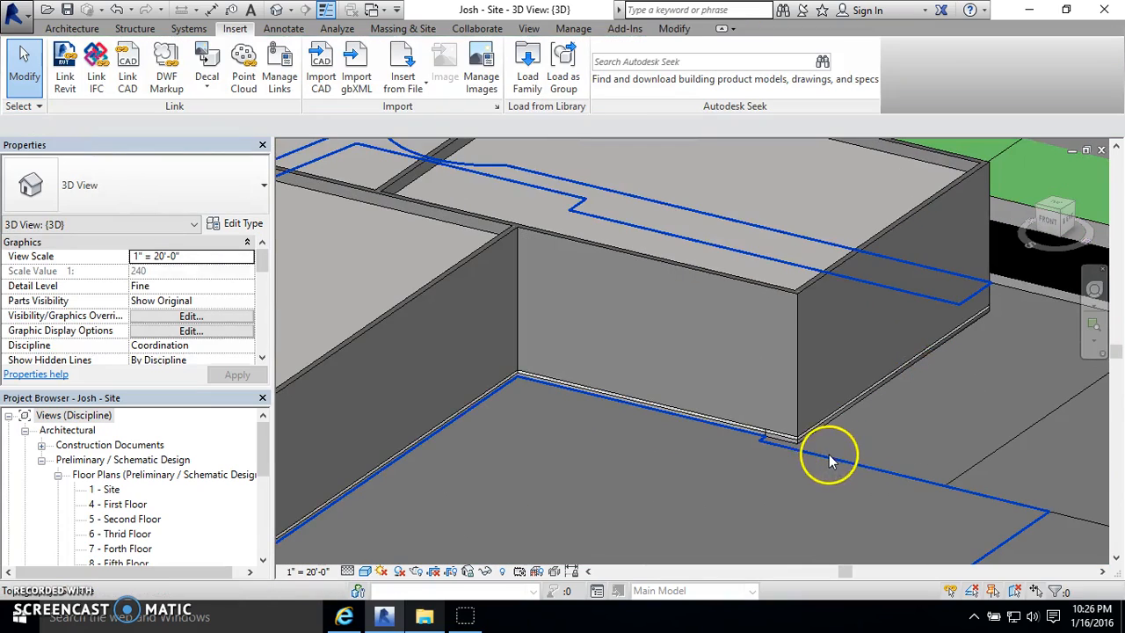
pyautogui.scroll(2, 804, 447)
pyautogui.scroll(-4, 814, 443)
pyautogui.scroll(-3, 725, 405)
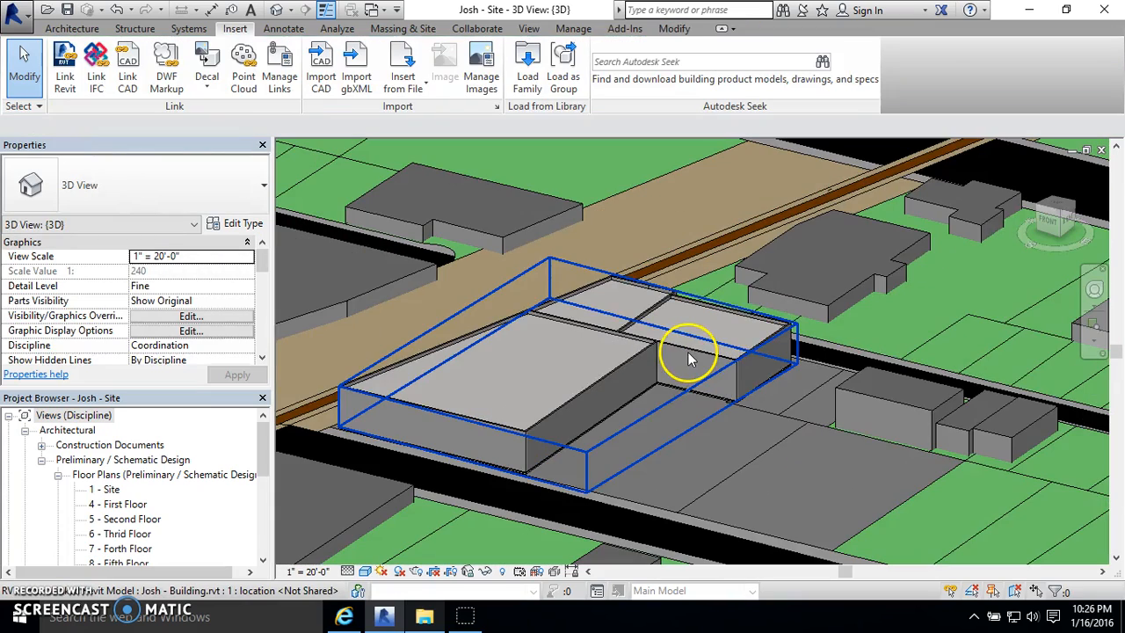
# - Check how the linked building selects as one object, then view it within the surrounding site
pyautogui.click(689, 351)
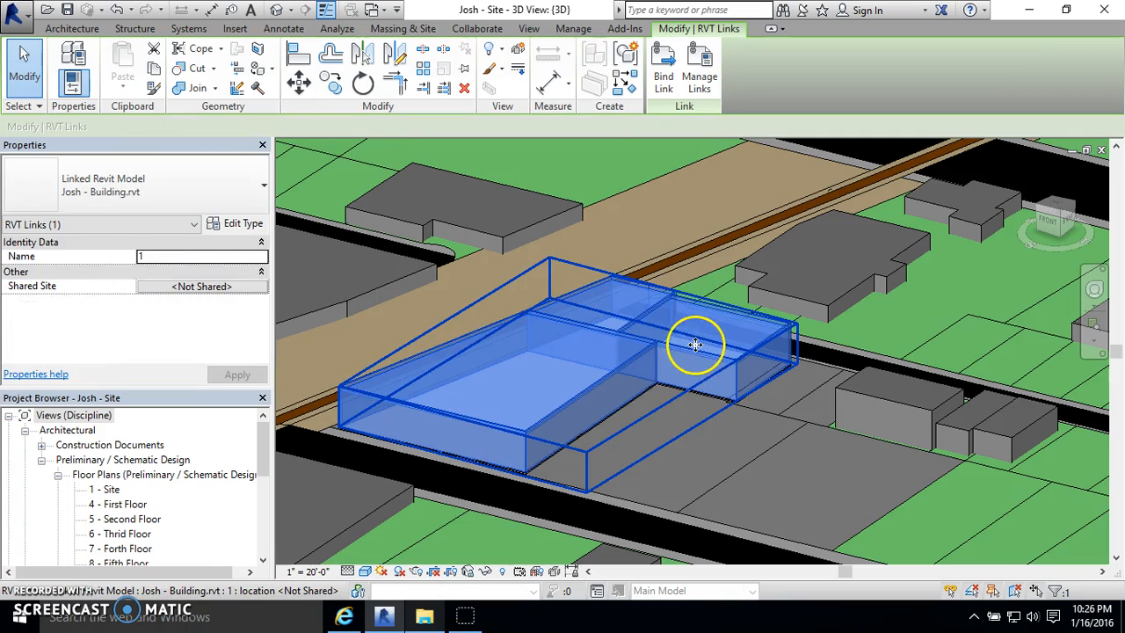
pyautogui.click(751, 458)
pyautogui.click(673, 351)
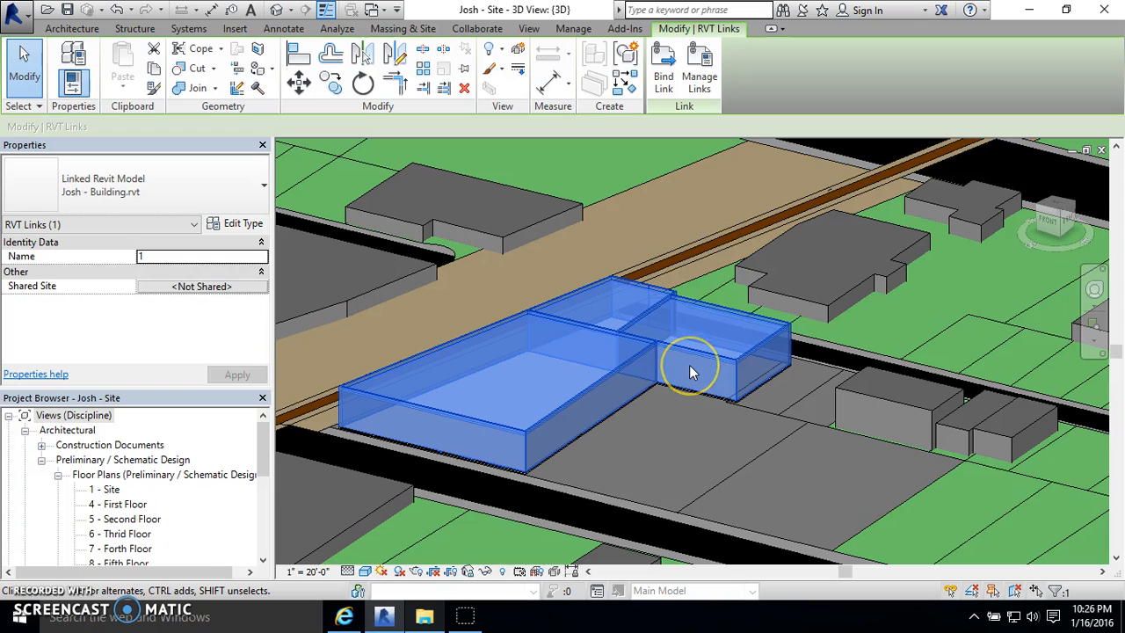
pyautogui.click(662, 418)
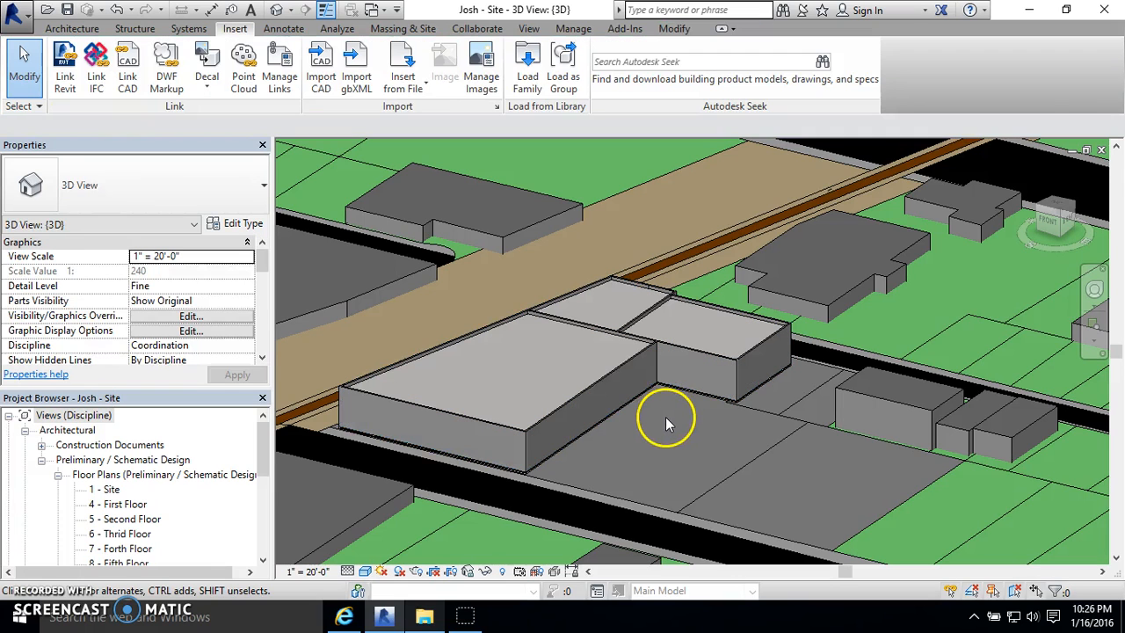
pyautogui.click(614, 382)
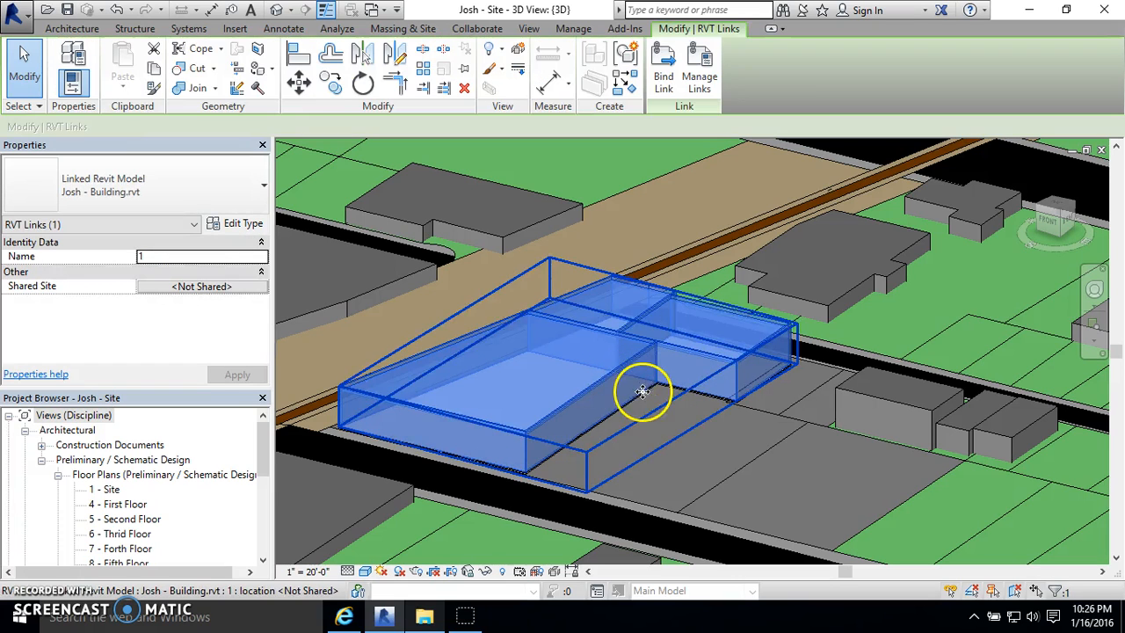
pyautogui.click(723, 455)
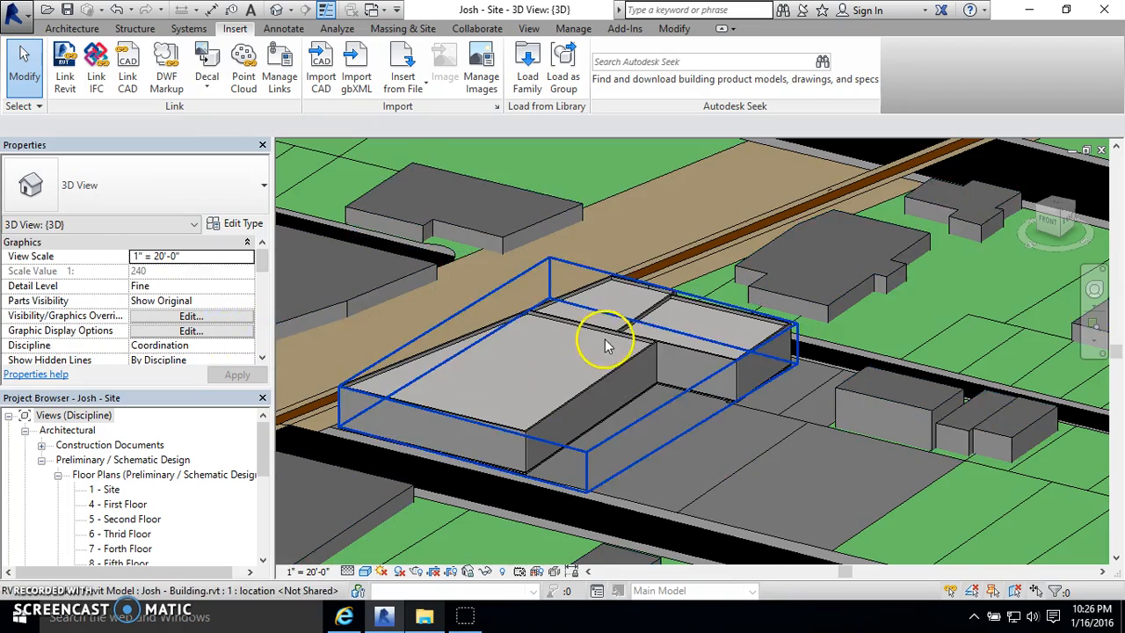
pyautogui.scroll(-4, 605, 343)
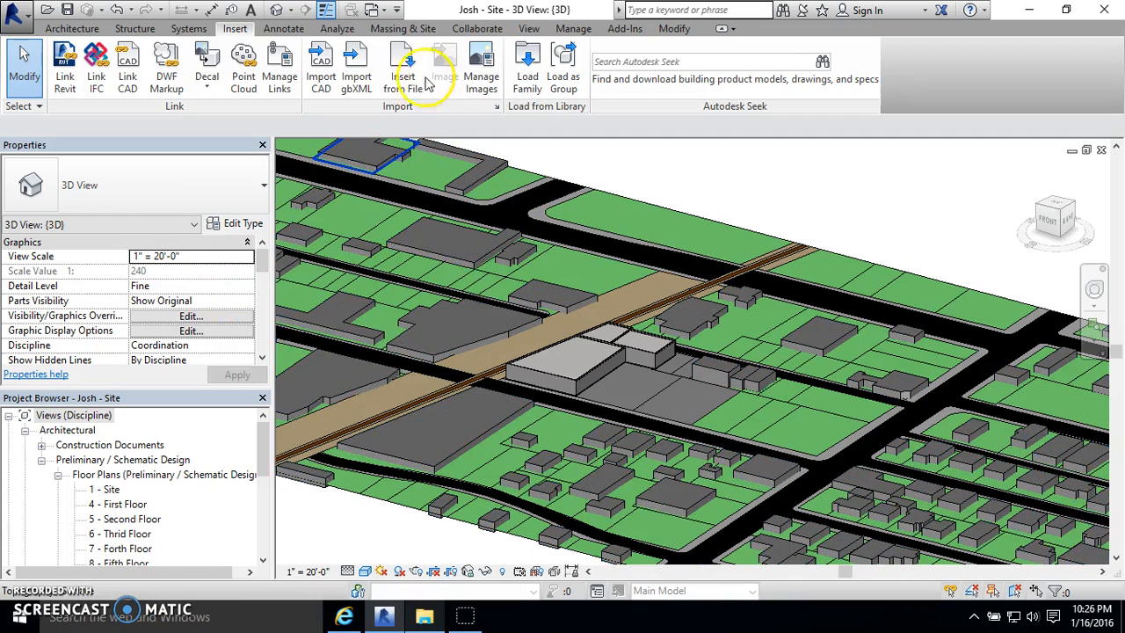
# - Hide the linked building model in the 3D view through the view's visibility overrides
pyautogui.click(189, 317)
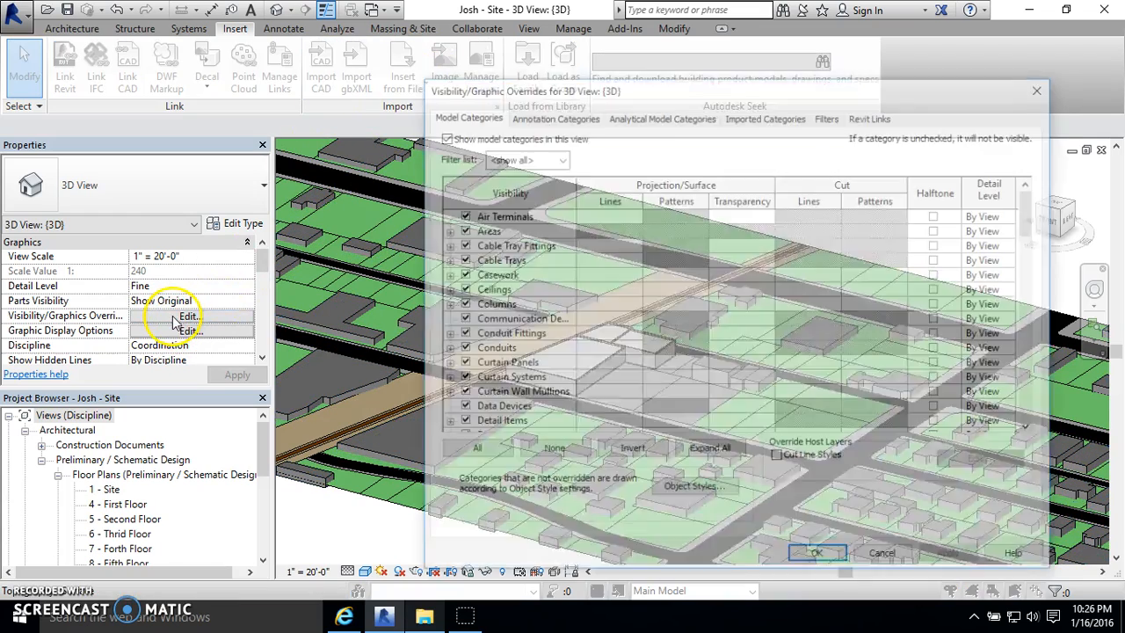
pyautogui.click(879, 115)
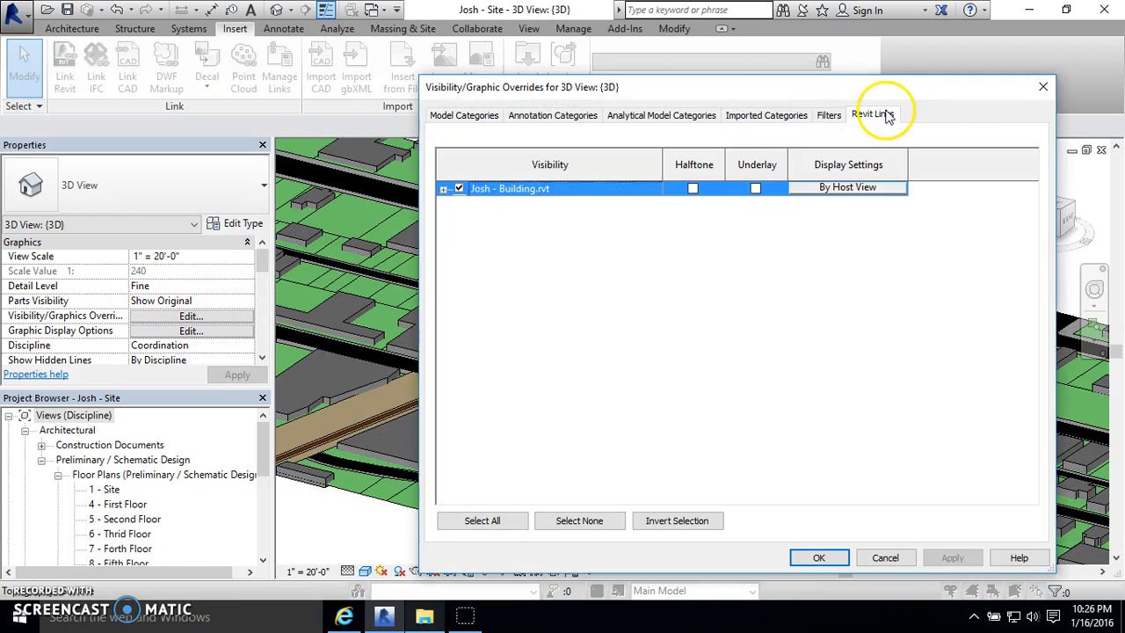
pyautogui.click(459, 189)
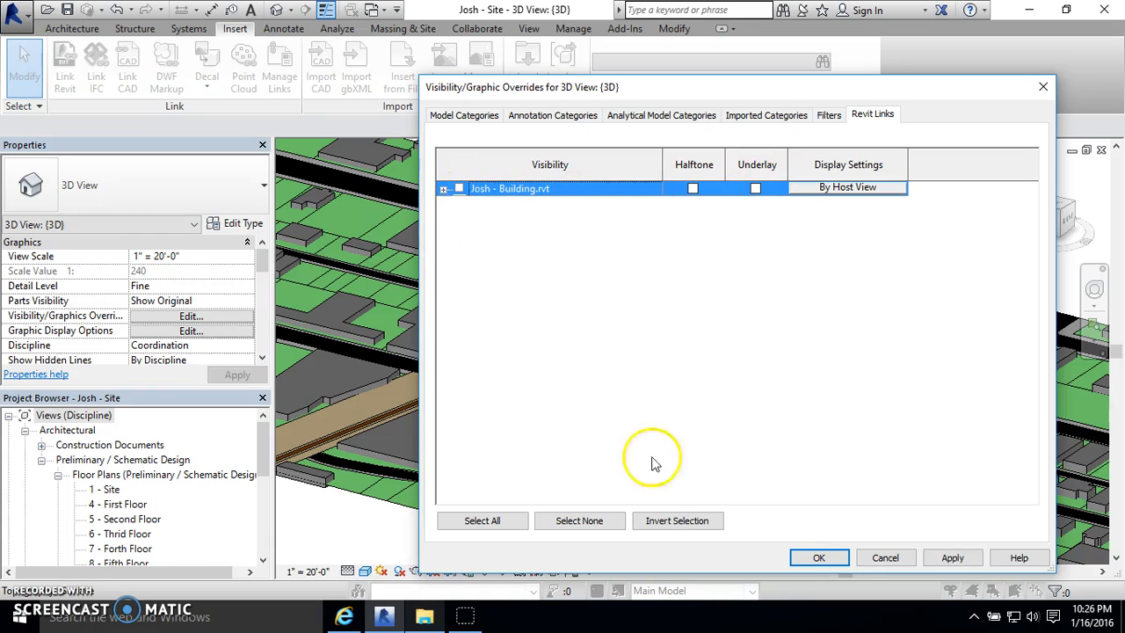
pyautogui.click(831, 560)
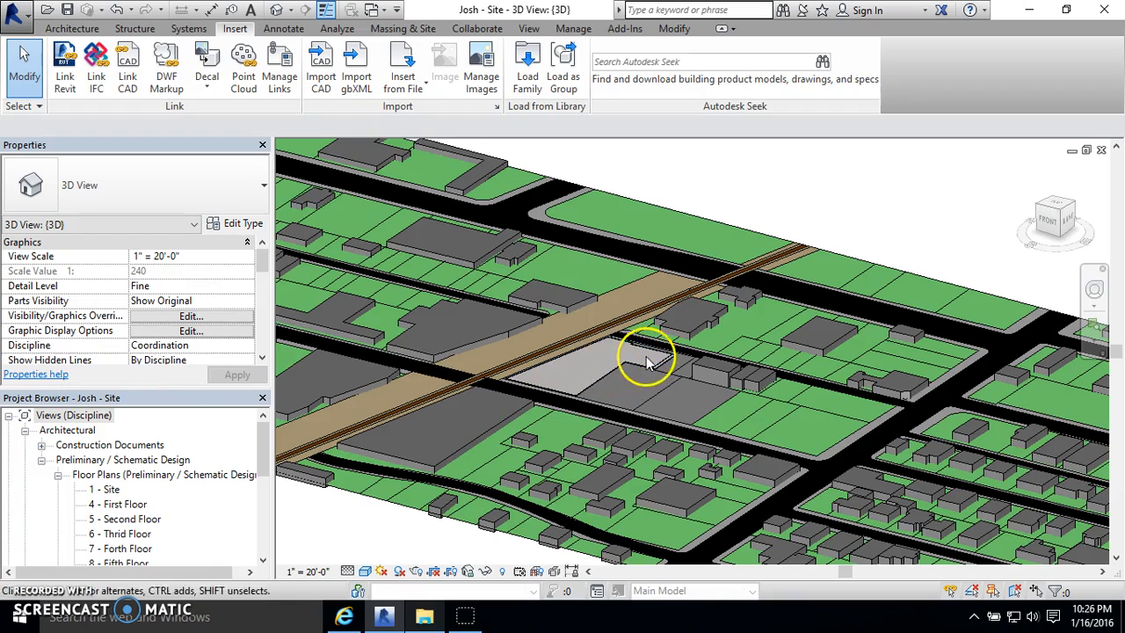
# - Examine the building link's instance, display settings and model categories in the 3D view's visibility overrides, then discard any changes
pyautogui.click(176, 318)
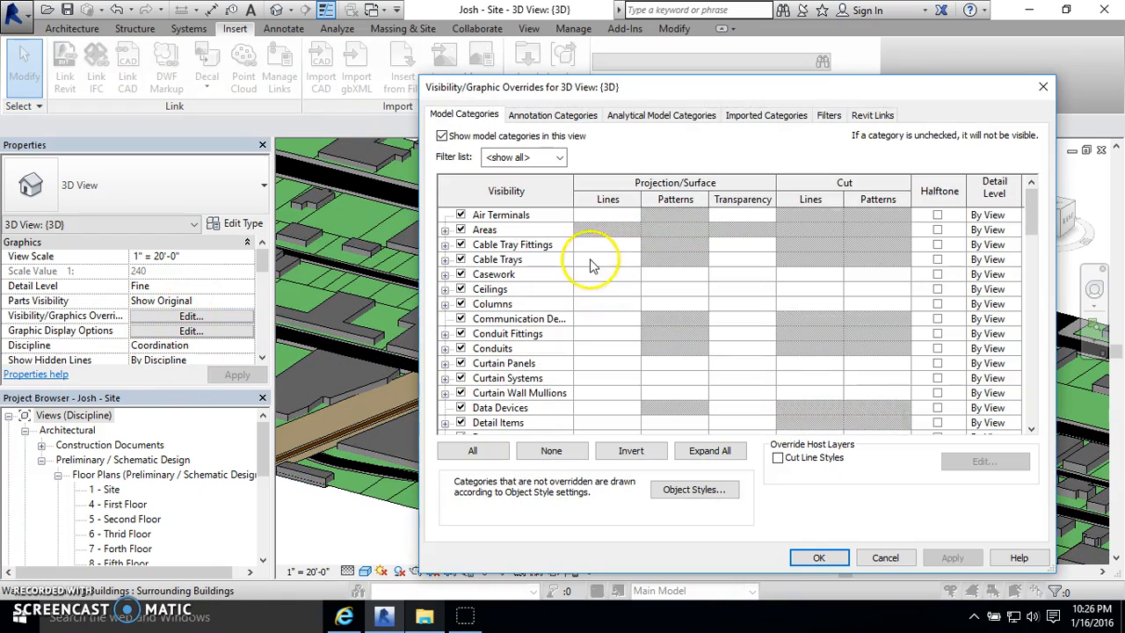
pyautogui.click(857, 121)
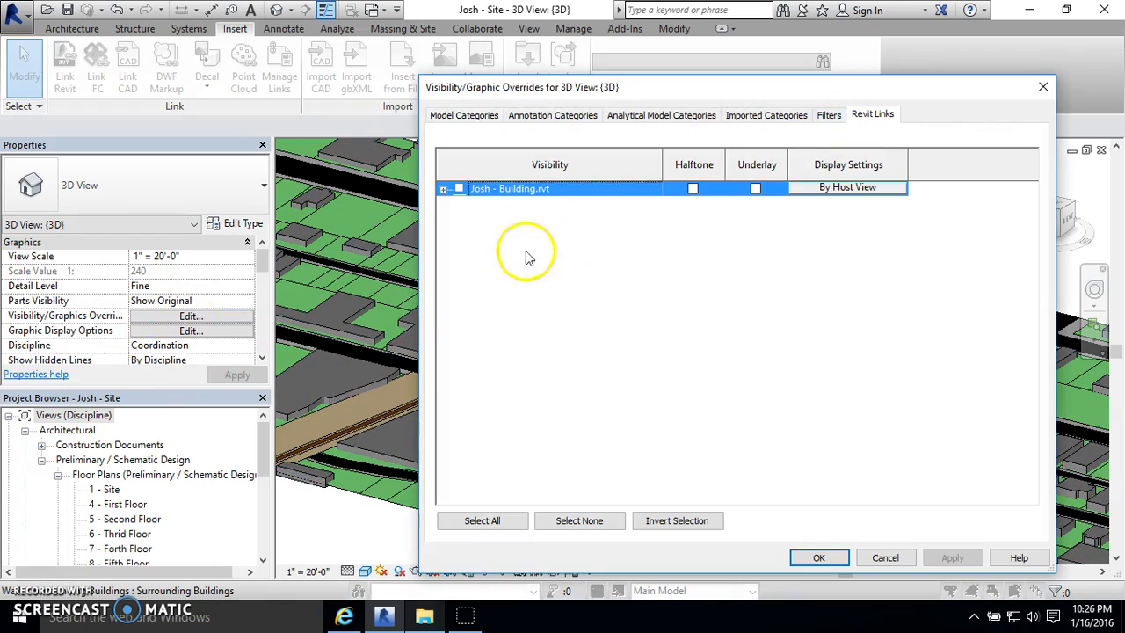
pyautogui.click(459, 188)
pyautogui.click(444, 189)
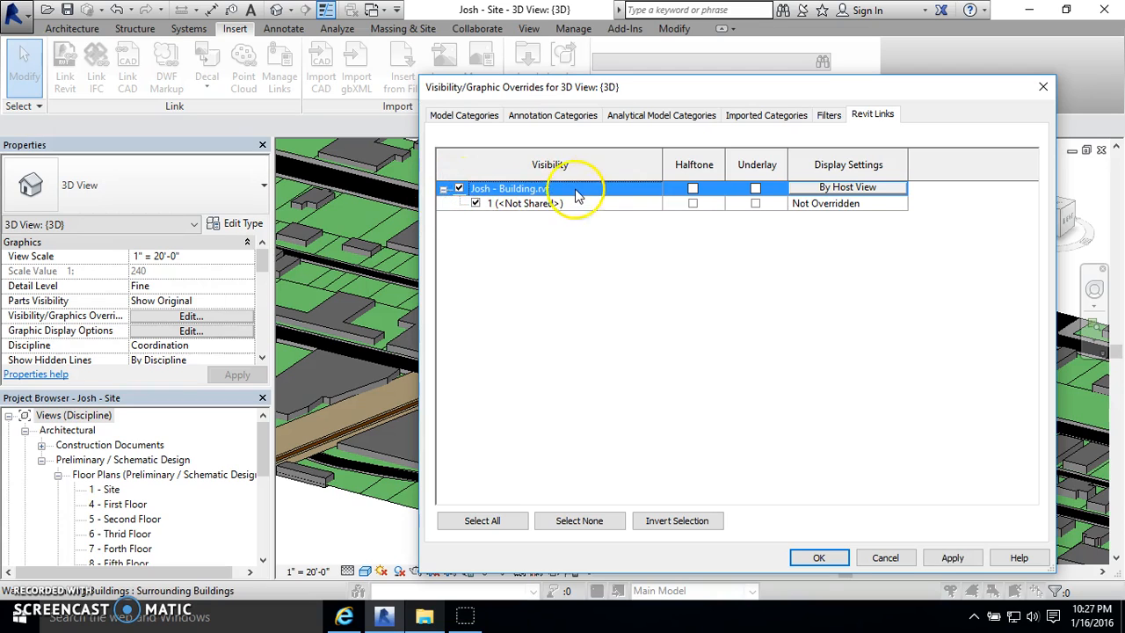
pyautogui.click(443, 189)
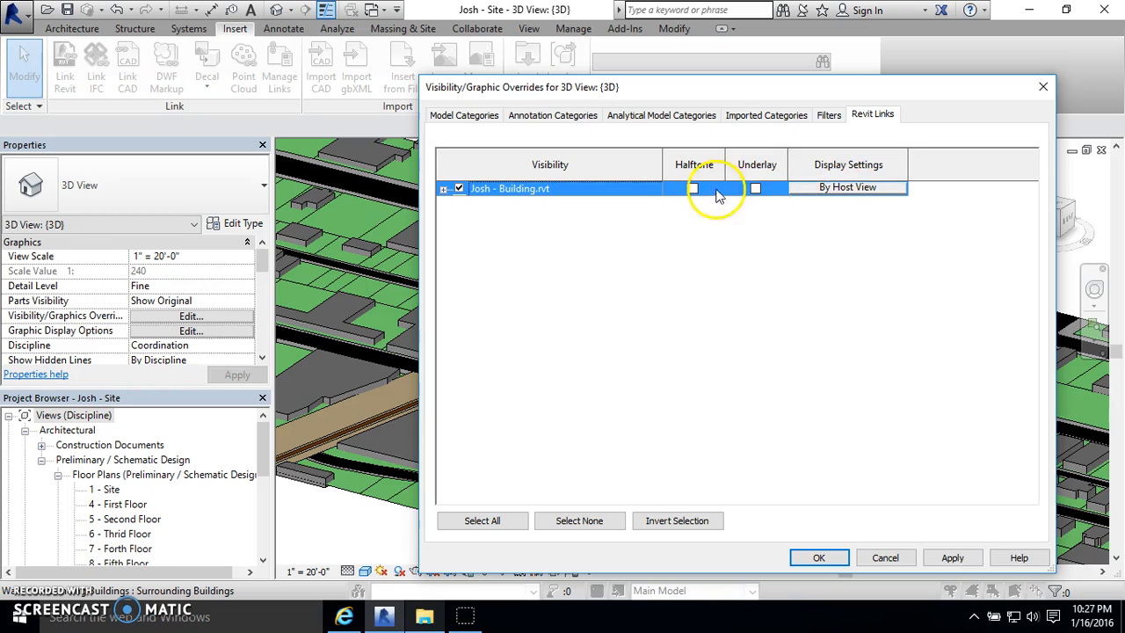
pyautogui.click(824, 189)
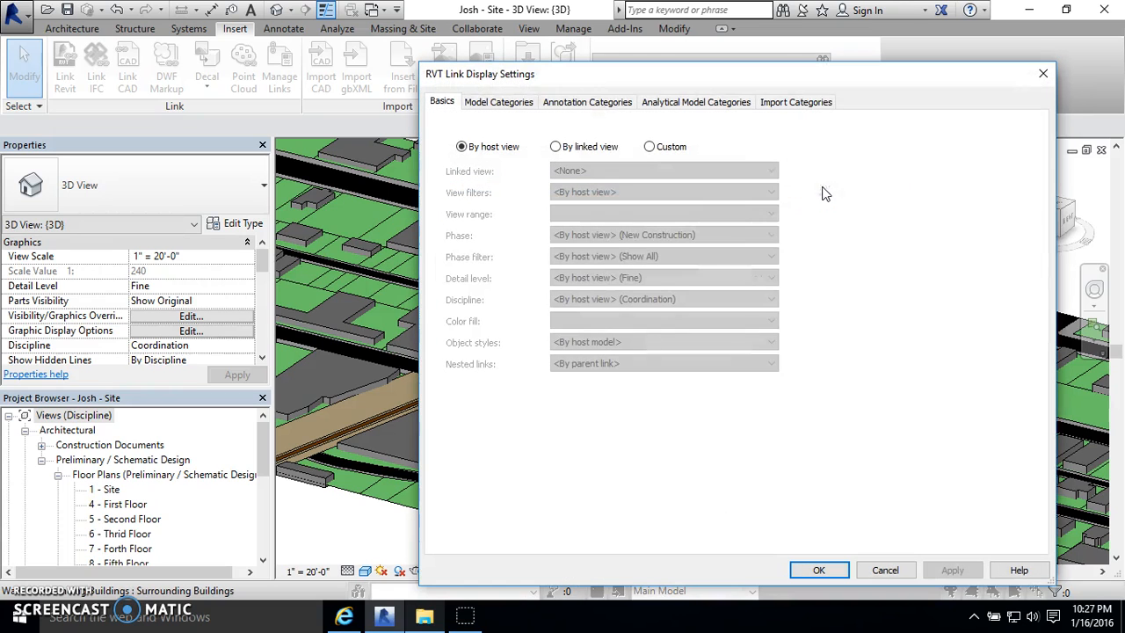
pyautogui.click(499, 102)
pyautogui.scroll(-8, 479, 334)
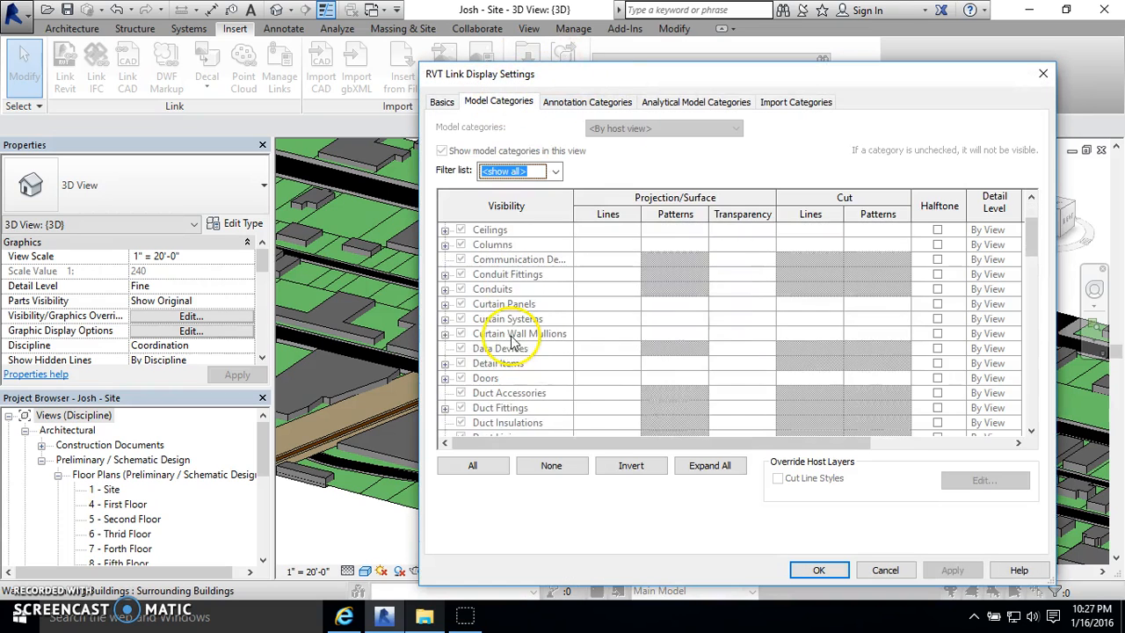
pyautogui.scroll(-9, 480, 369)
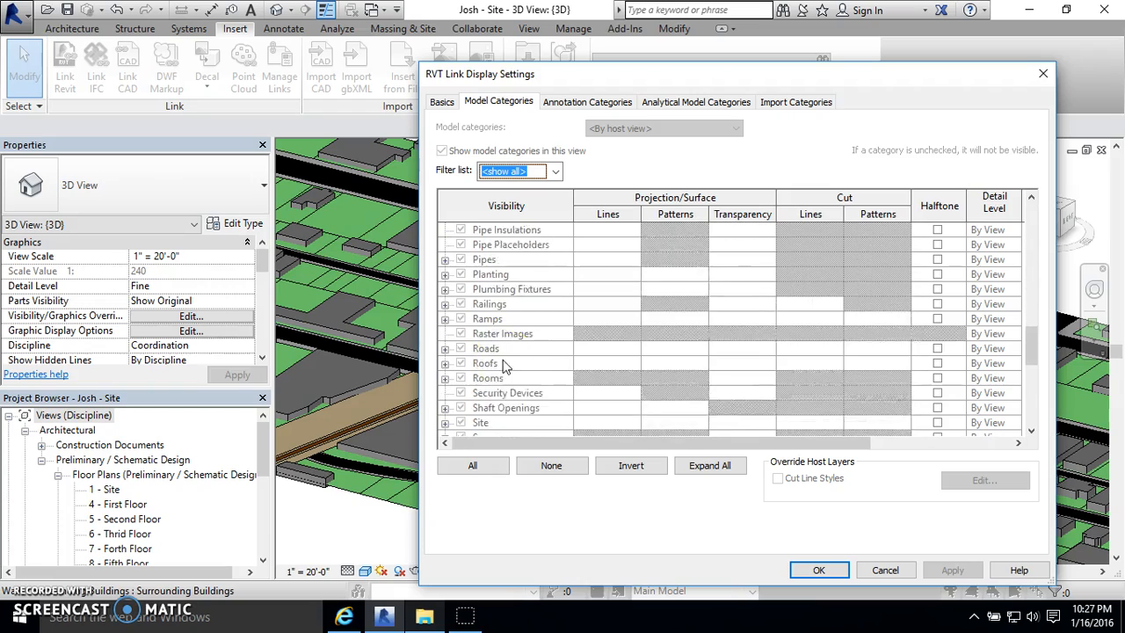
pyautogui.click(886, 570)
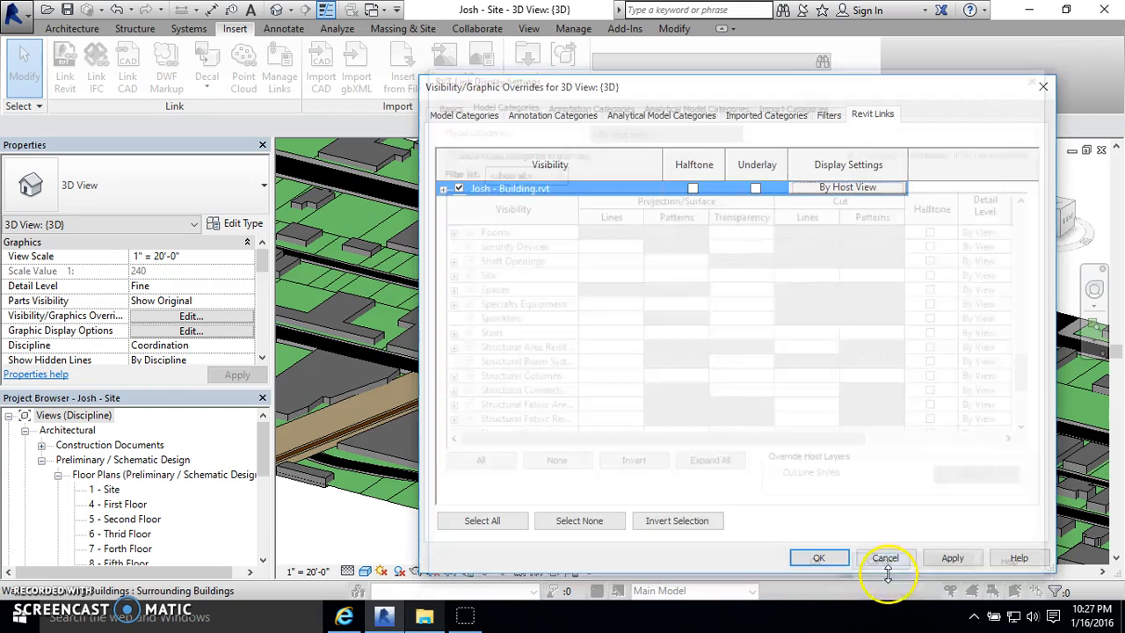
pyautogui.click(883, 556)
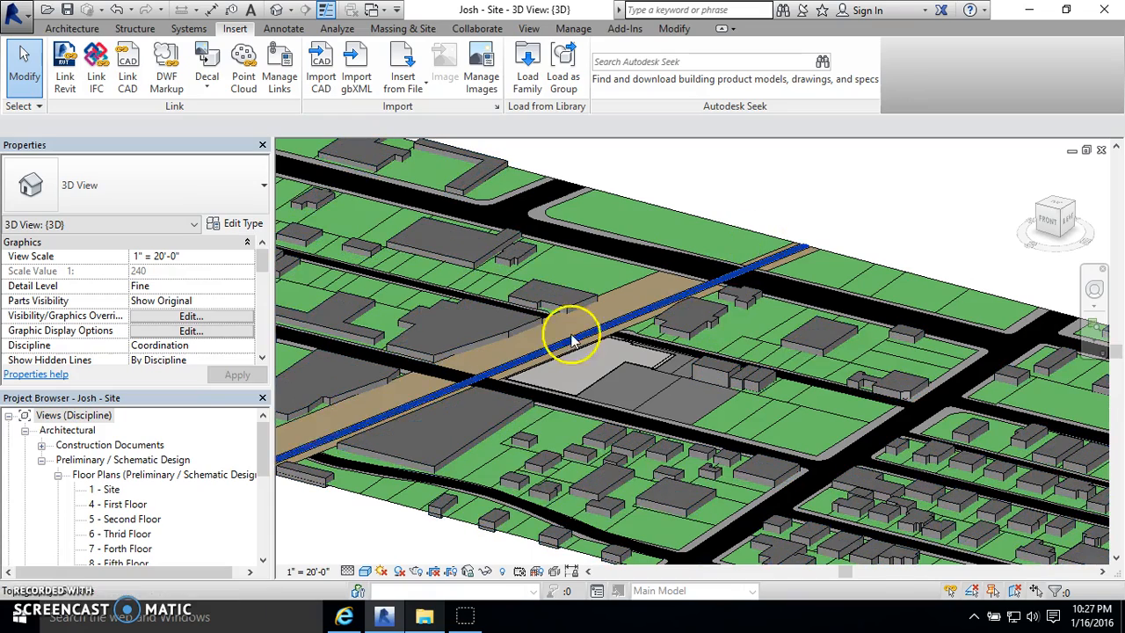
# - Make the linked building model visible again in the 3D view's visibility overrides
pyautogui.click(185, 316)
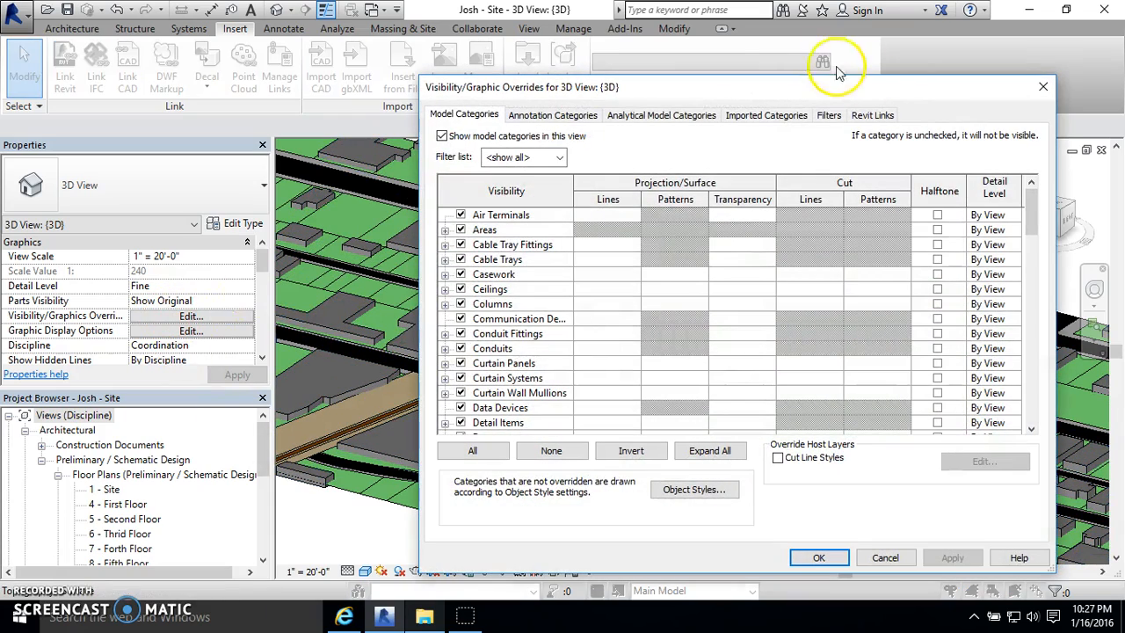
pyautogui.click(879, 115)
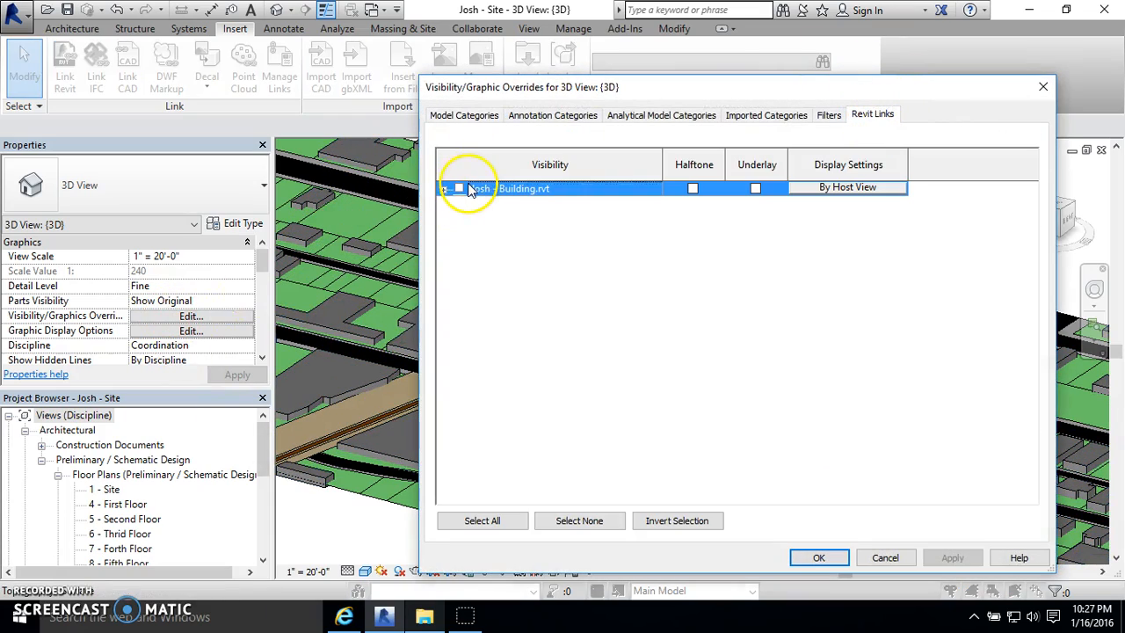
pyautogui.click(819, 557)
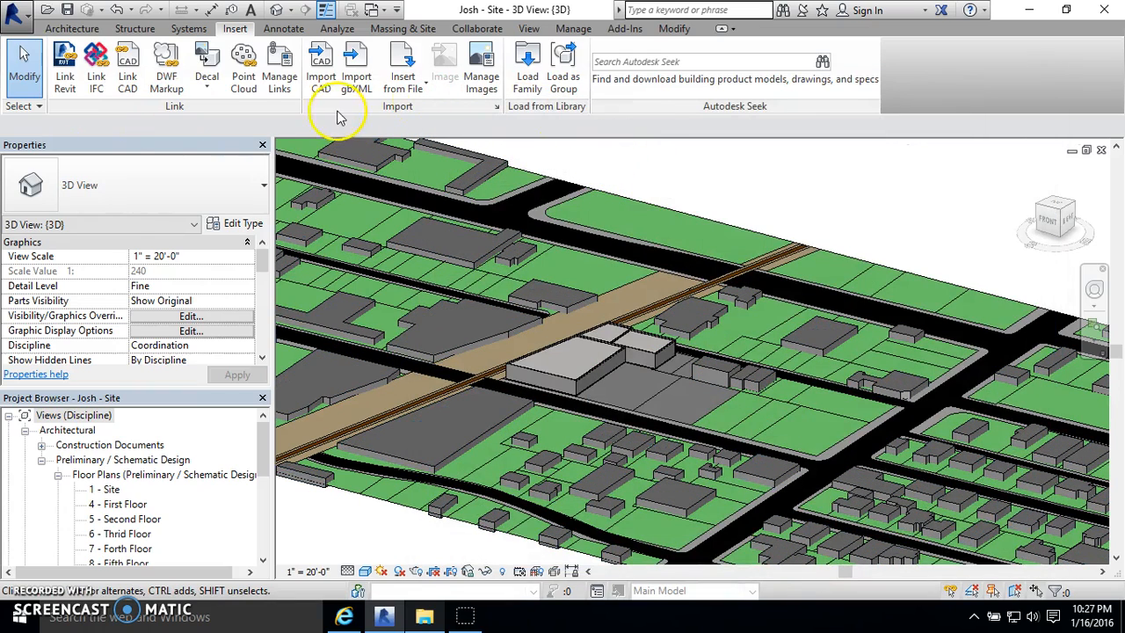
# - Unload the linked building model from the site project through the link manager
pyautogui.click(280, 63)
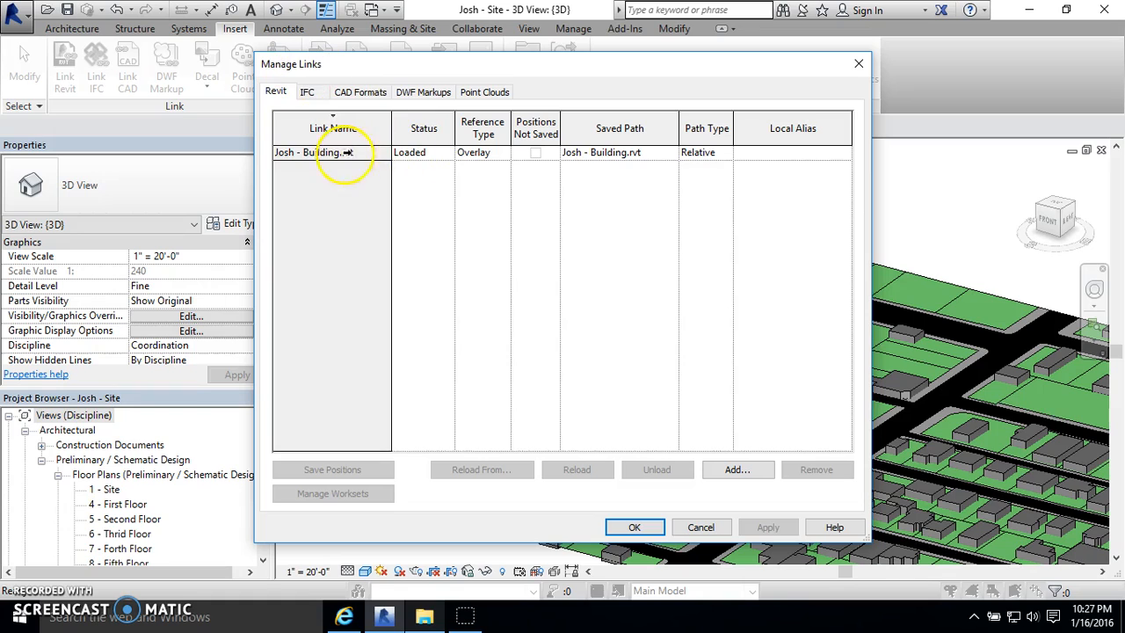
pyautogui.click(317, 153)
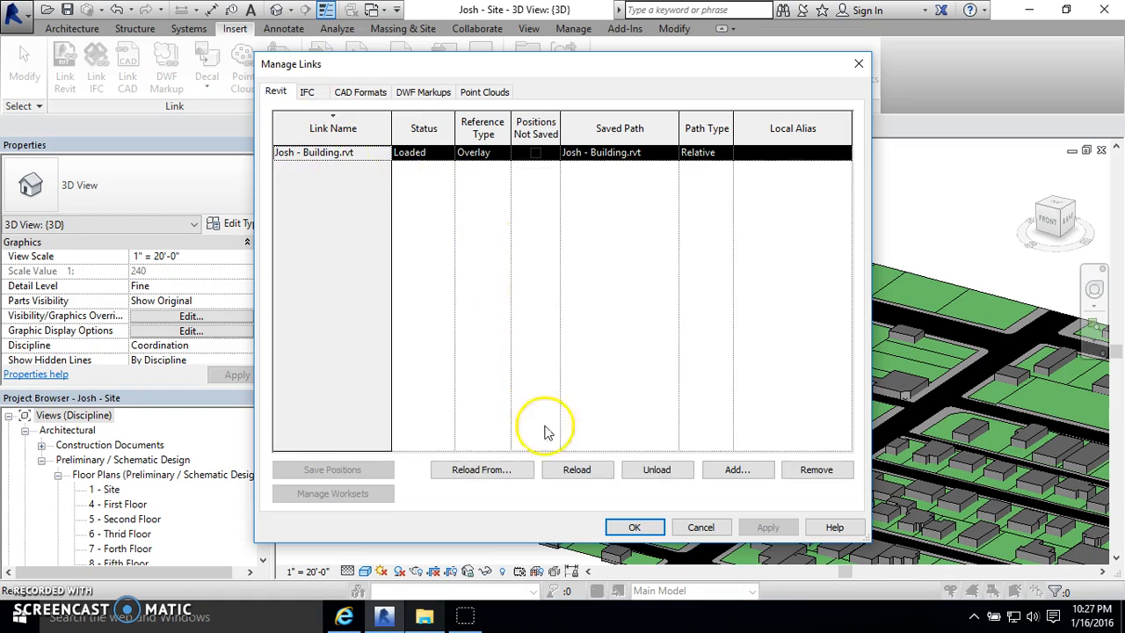
pyautogui.click(659, 470)
pyautogui.click(611, 326)
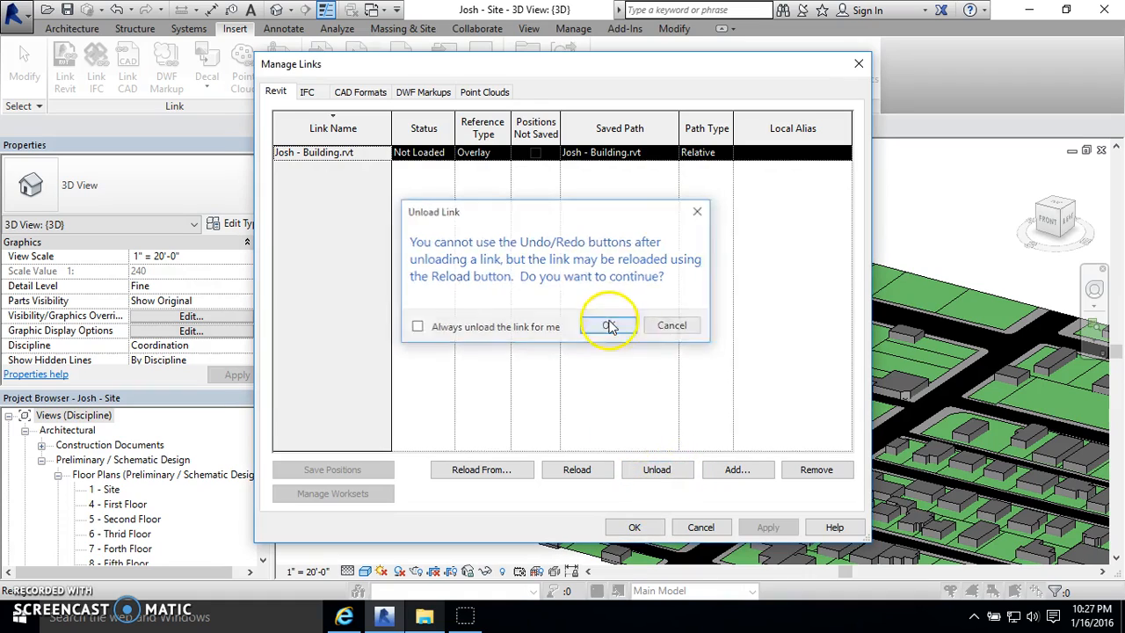
pyautogui.click(634, 528)
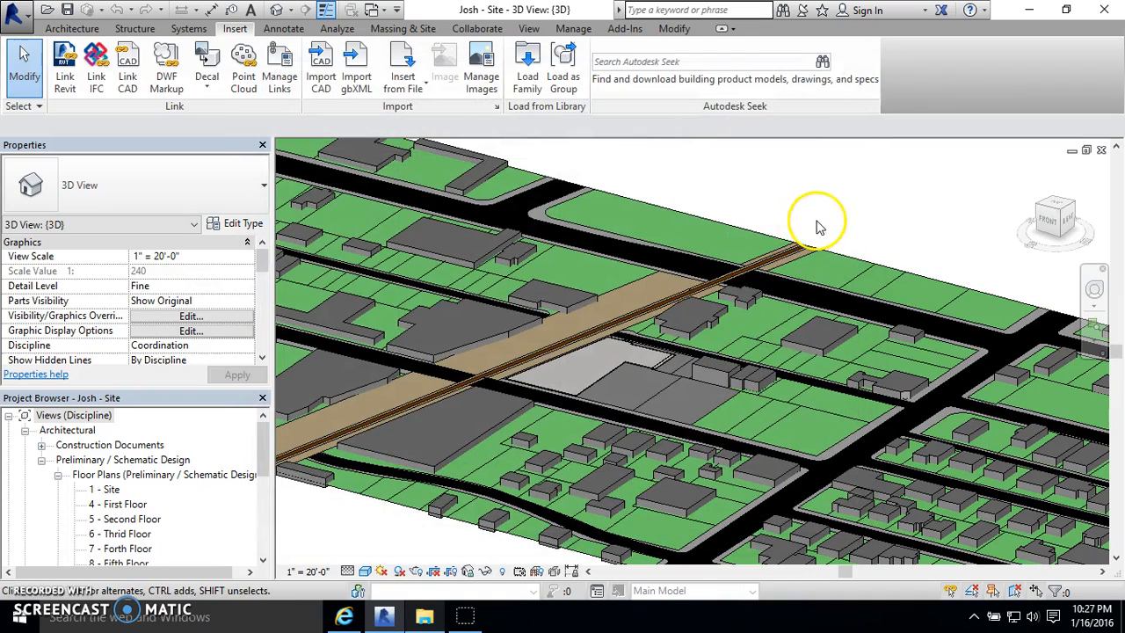
# - Check the site context without the building in the 3D view and in the 1 - Site floor plan, ending in 3D
pyautogui.scroll(-2, 623, 281)
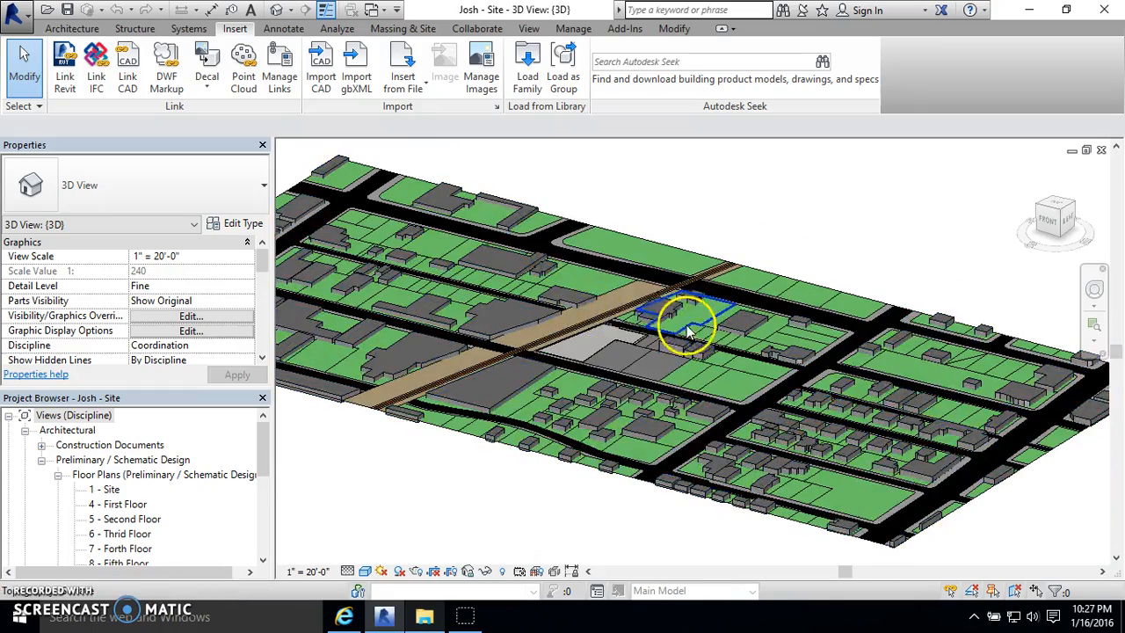
pyautogui.click(106, 491)
pyautogui.doubleClick(106, 490)
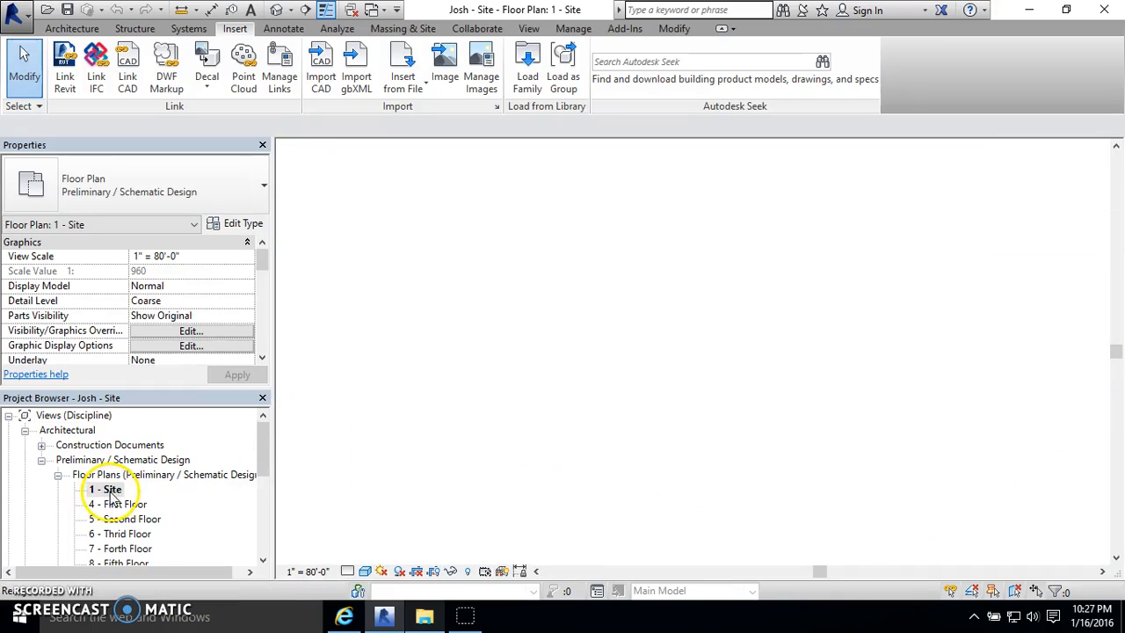
pyautogui.scroll(5, 589, 344)
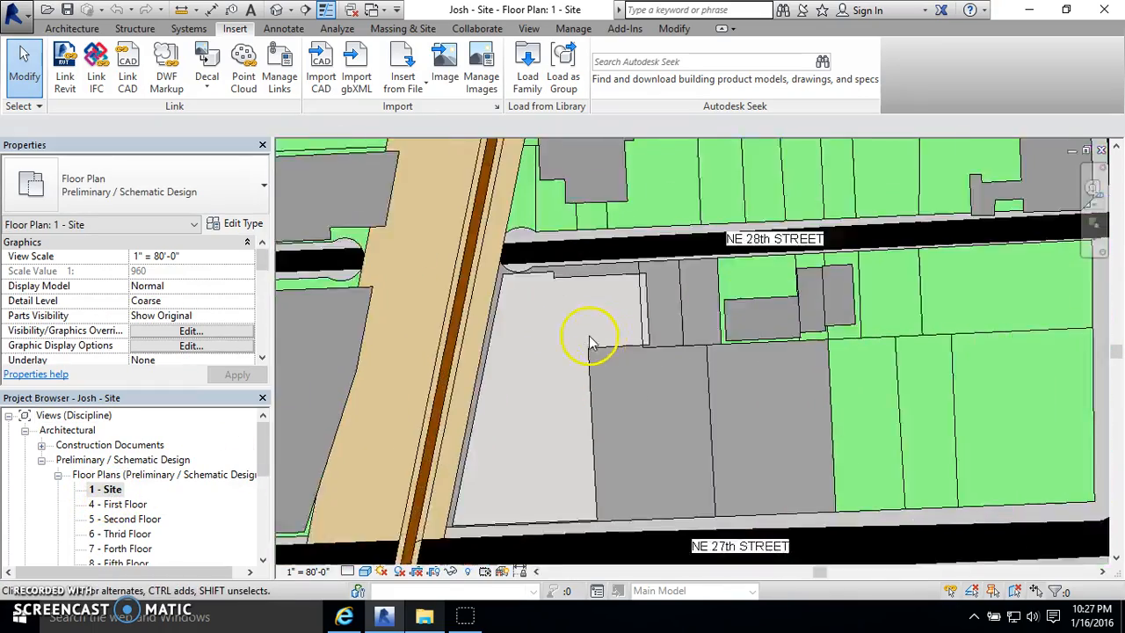
pyautogui.click(278, 9)
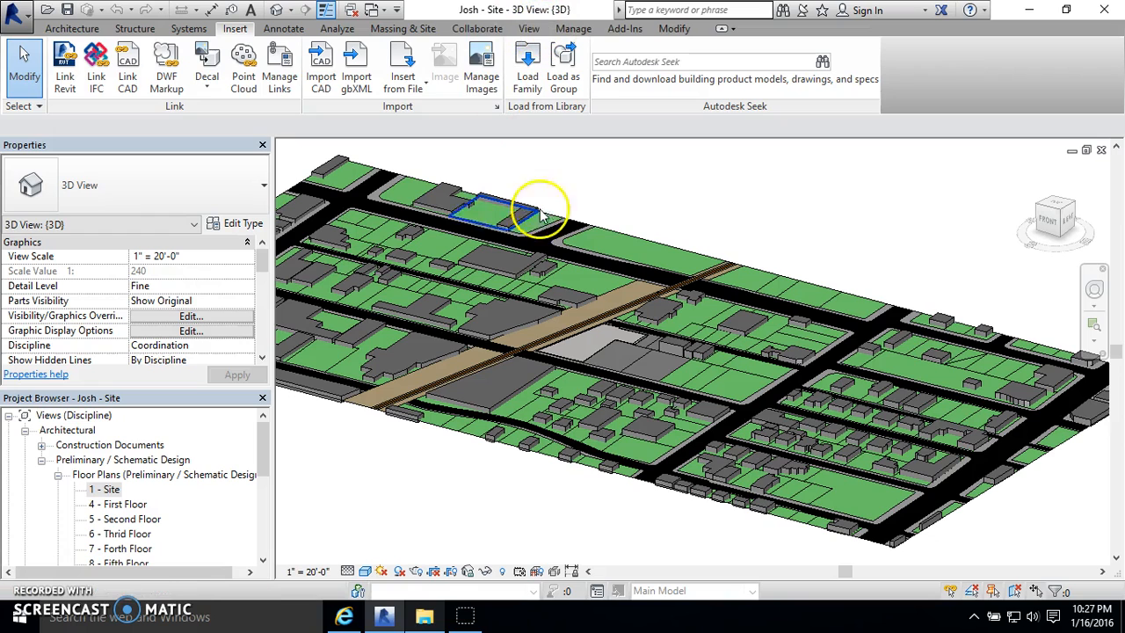
# - Reload the linked building model into the site project and examine it in the 3D view
pyautogui.click(280, 70)
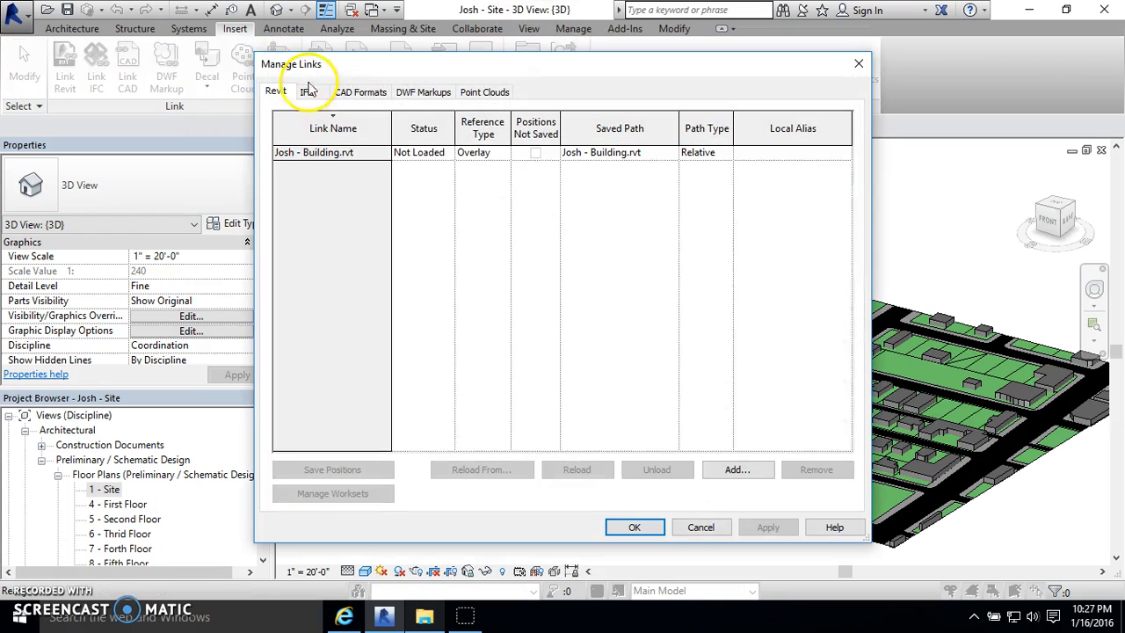
pyautogui.click(341, 151)
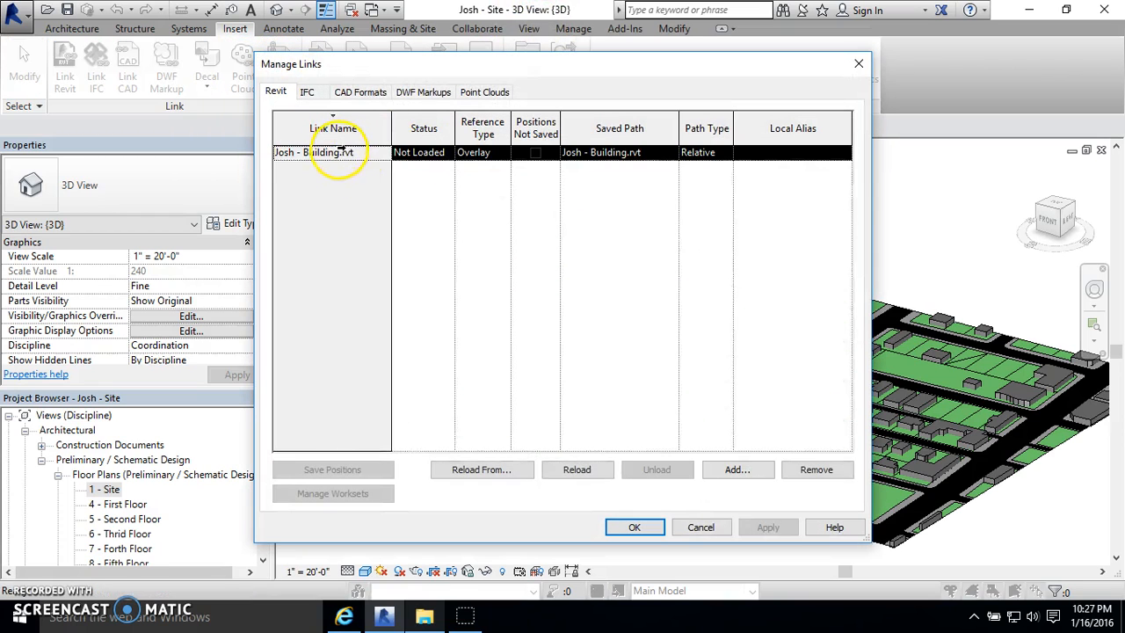
pyautogui.click(576, 470)
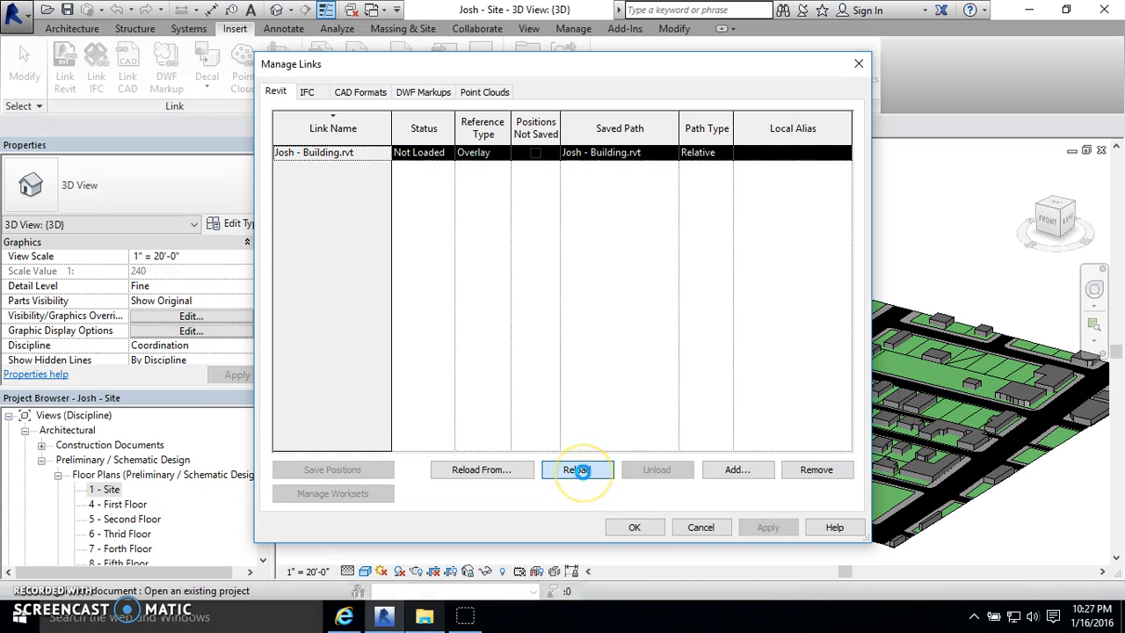
pyautogui.click(632, 532)
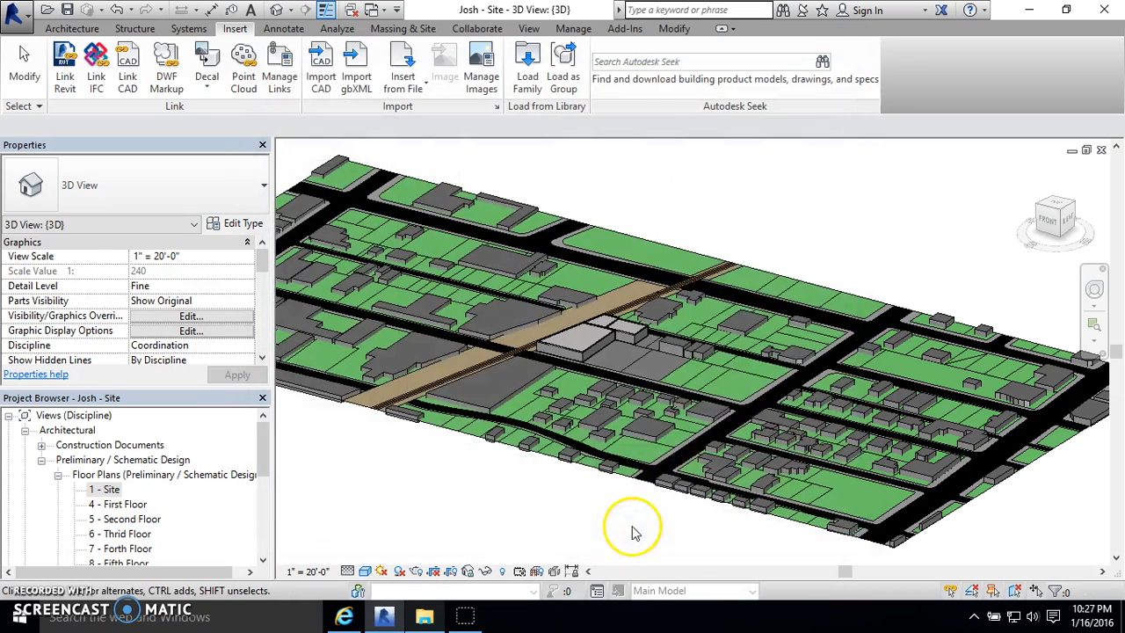
pyautogui.click(648, 302)
pyautogui.click(689, 202)
pyautogui.scroll(4, 552, 341)
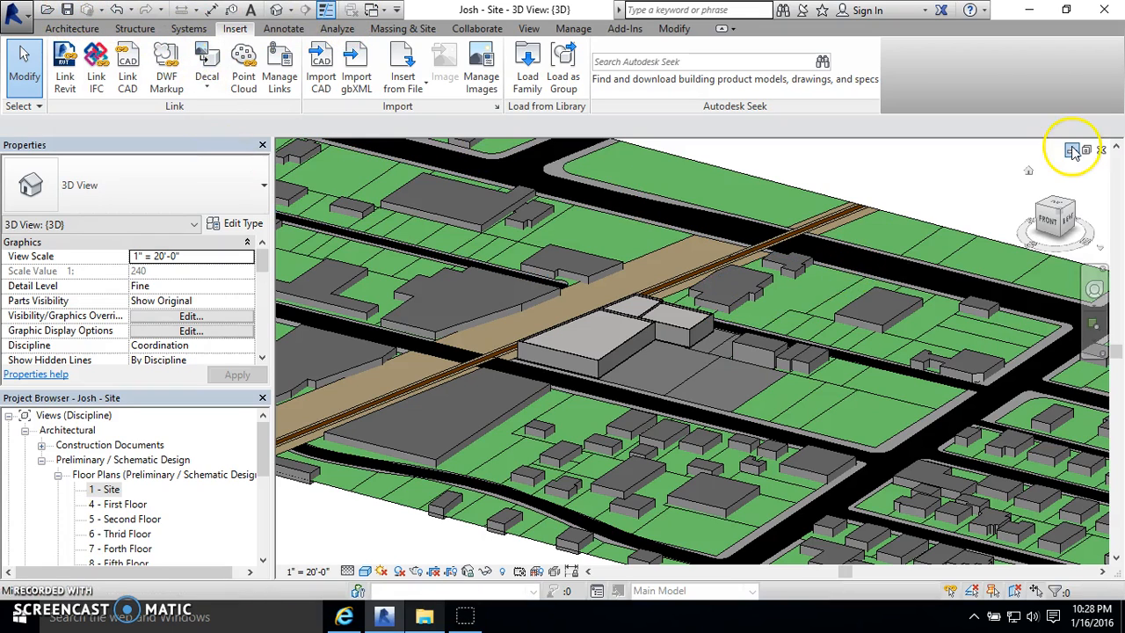
# - Close the site project and switch to the separate building project
pyautogui.click(1100, 150)
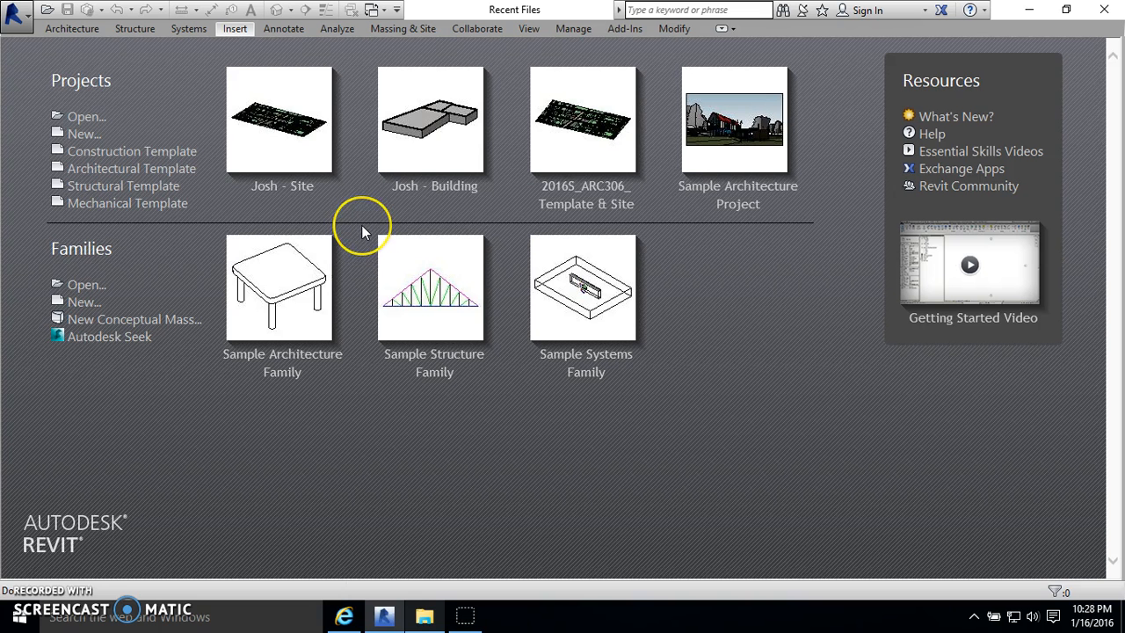
pyautogui.click(331, 156)
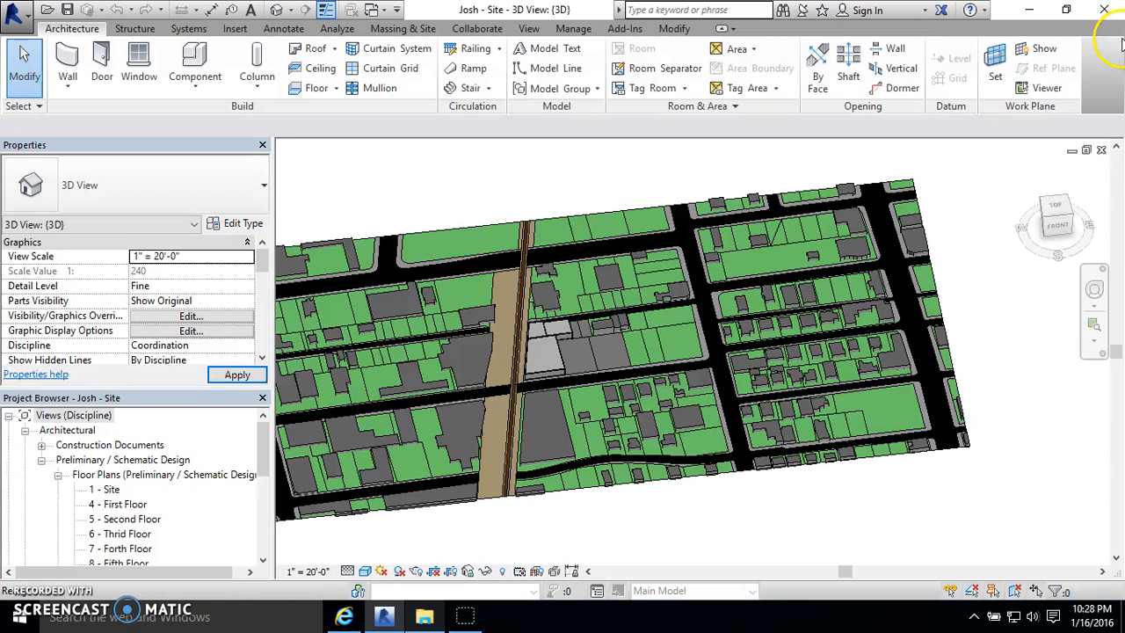
pyautogui.click(1102, 150)
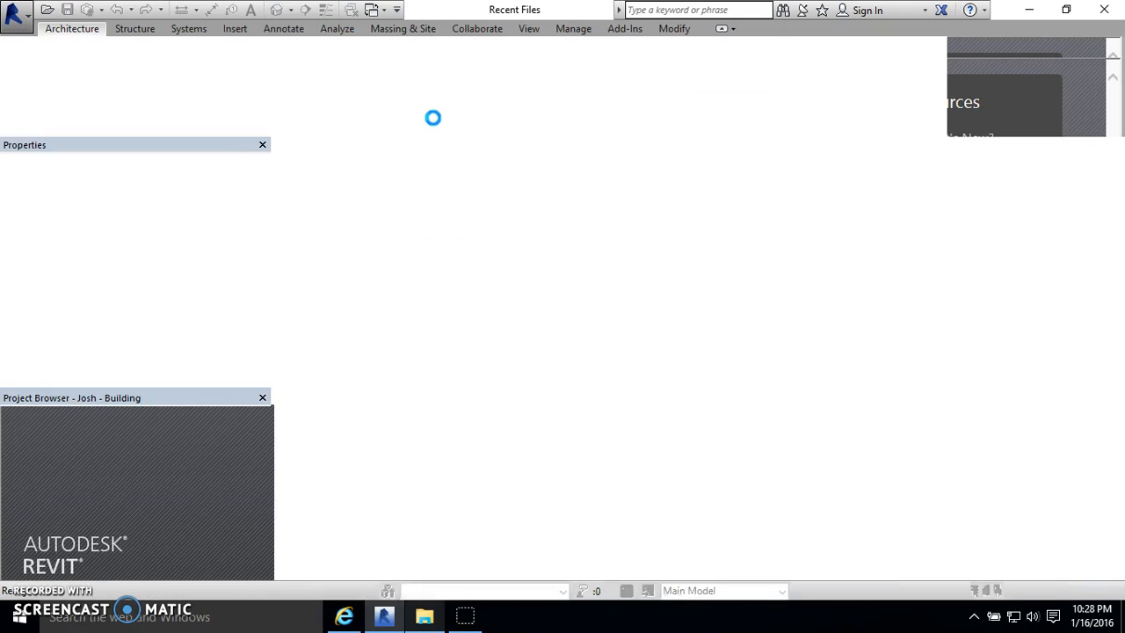
# - Link the site project file from the desktop into the building project with Auto - Origin to Origin positioning
pyautogui.click(243, 32)
pyautogui.click(65, 74)
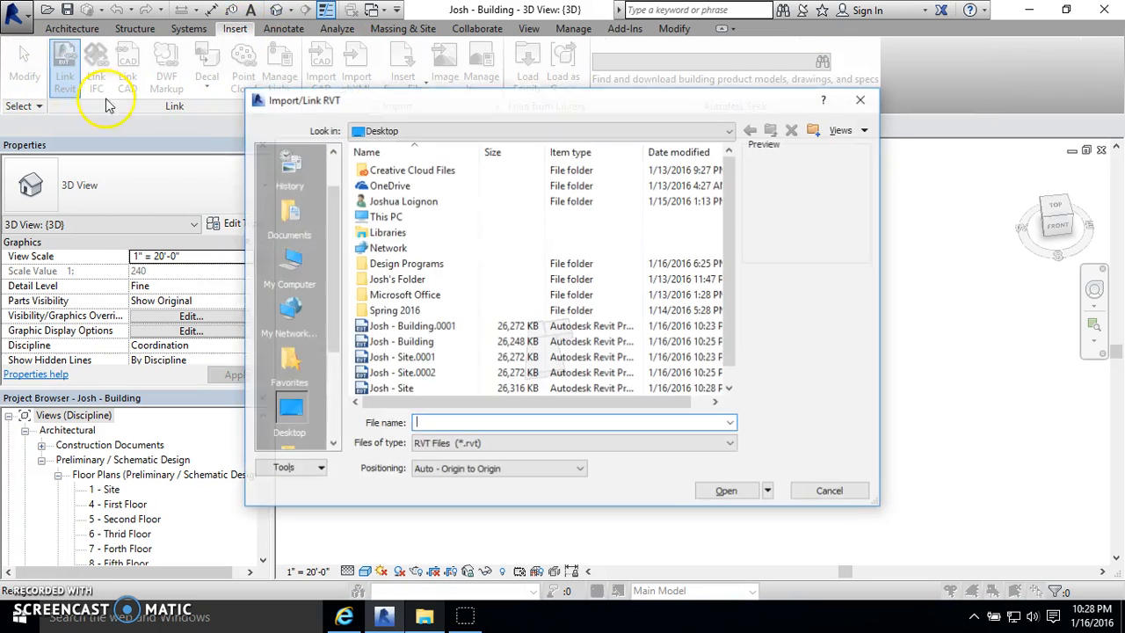
pyautogui.click(403, 386)
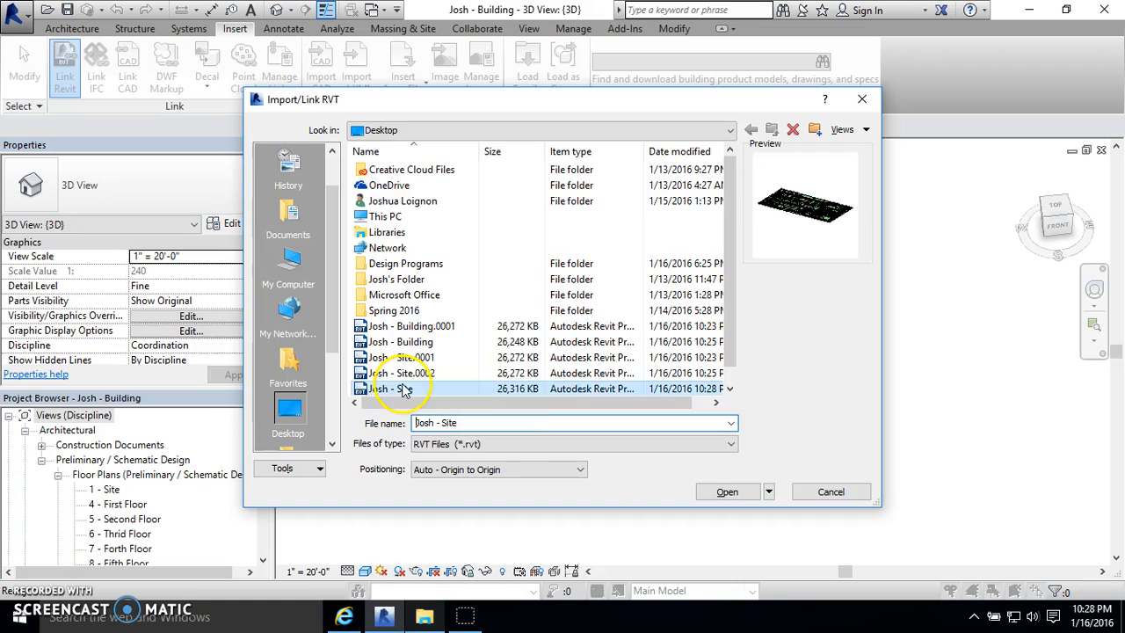
pyautogui.click(411, 389)
pyautogui.click(393, 363)
pyautogui.click(404, 372)
pyautogui.doubleClick(405, 375)
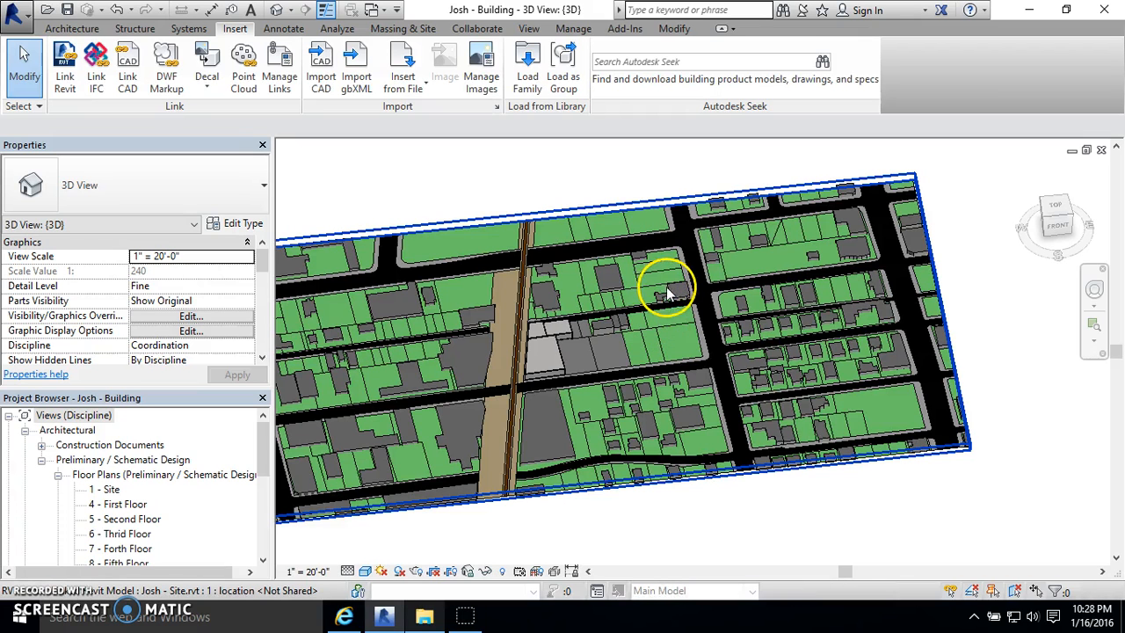
# - Check how the linked site selects as one object, and view the building within it from several angles
pyautogui.keyDown('shift'); pyautogui.moveTo(709, 350); pyautogui.dragTo(739, 387, button='middle'); pyautogui.keyUp('shift')
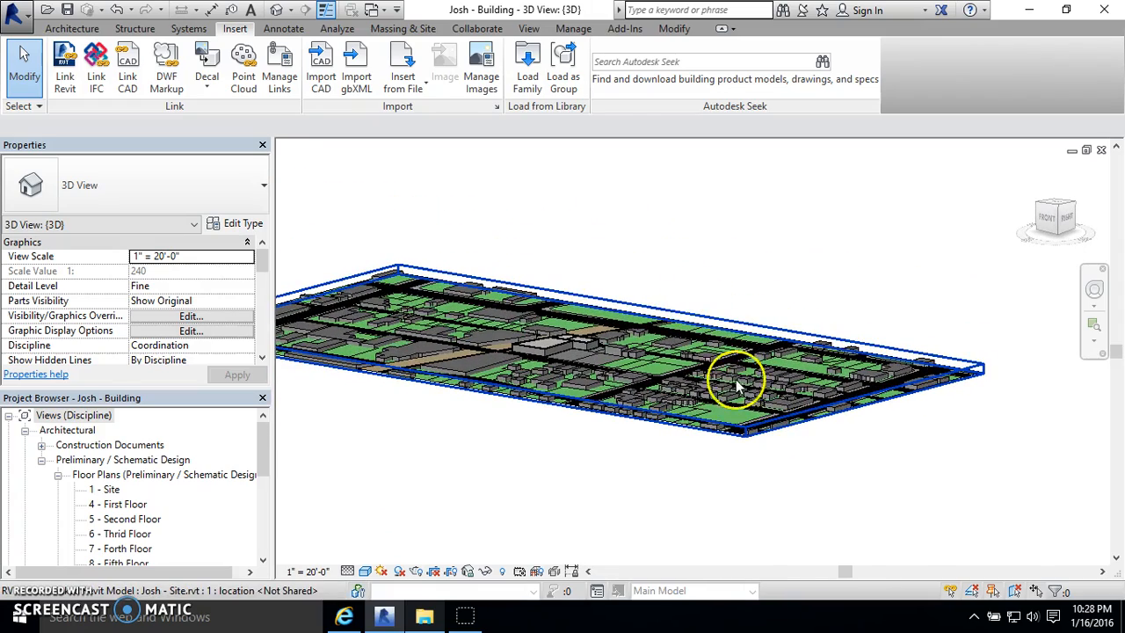
pyautogui.click(743, 402)
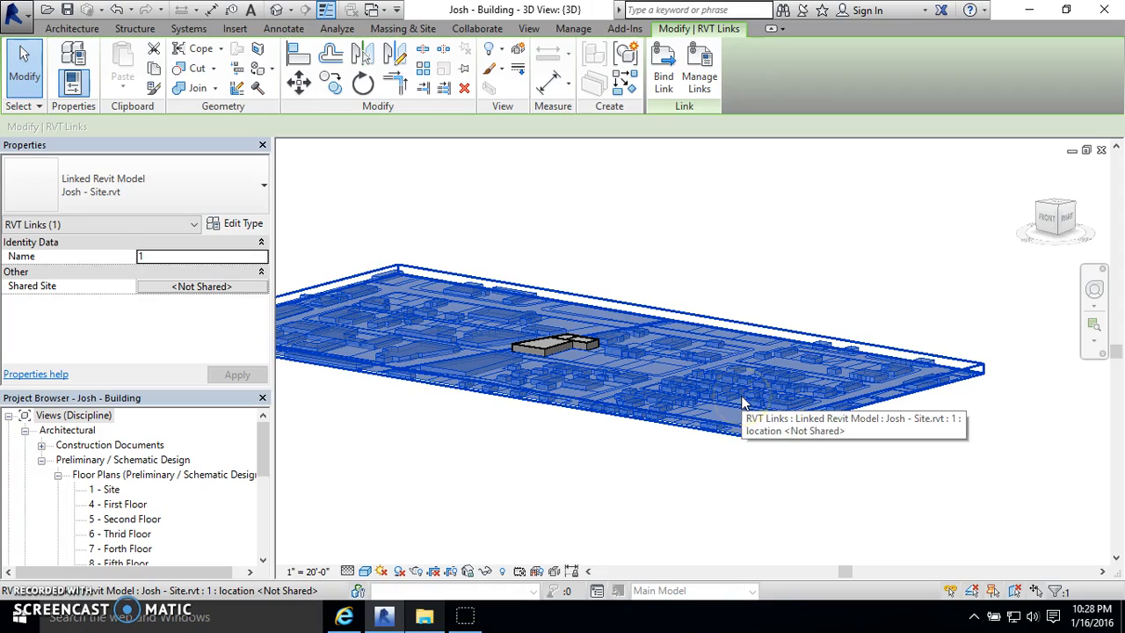
pyautogui.click(758, 259)
pyautogui.keyDown('shift'); pyautogui.moveTo(549, 337); pyautogui.dragTo(515, 281, button='middle'); pyautogui.keyUp('shift')
pyautogui.click(510, 286)
pyautogui.scroll(3, 536, 334)
pyautogui.press('Escape')
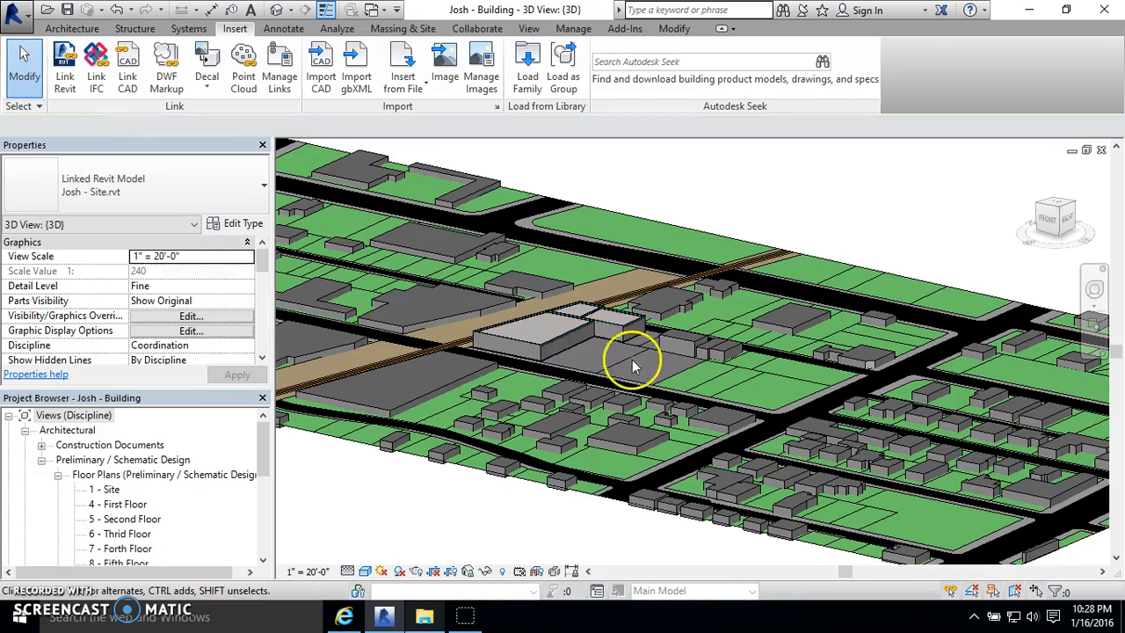
pyautogui.scroll(5, 572, 369)
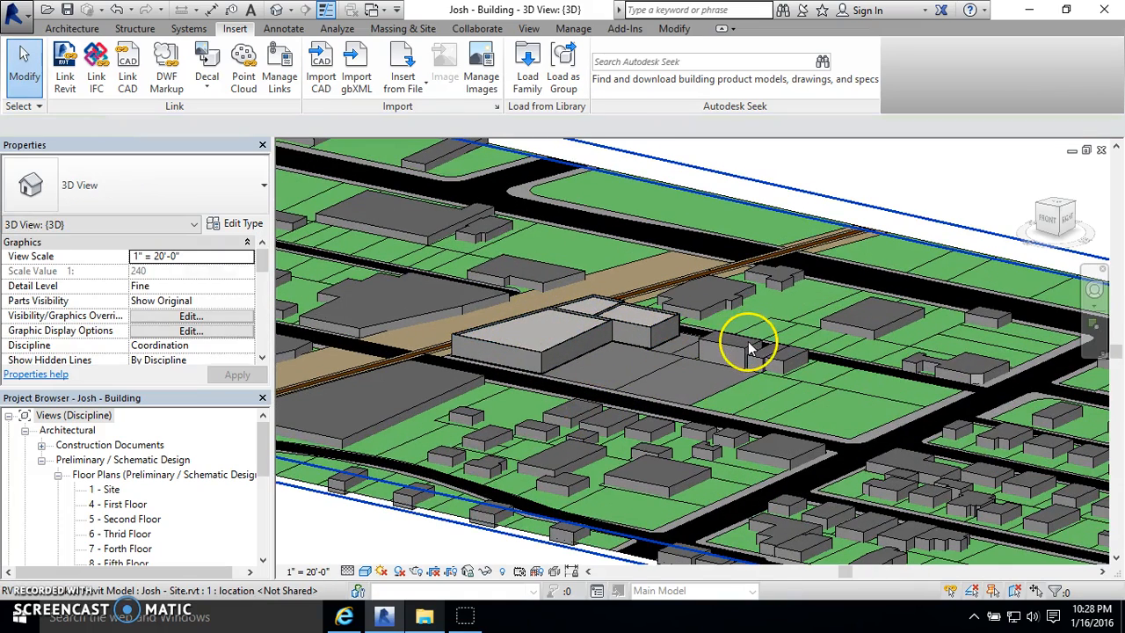
pyautogui.scroll(-1, 748, 348)
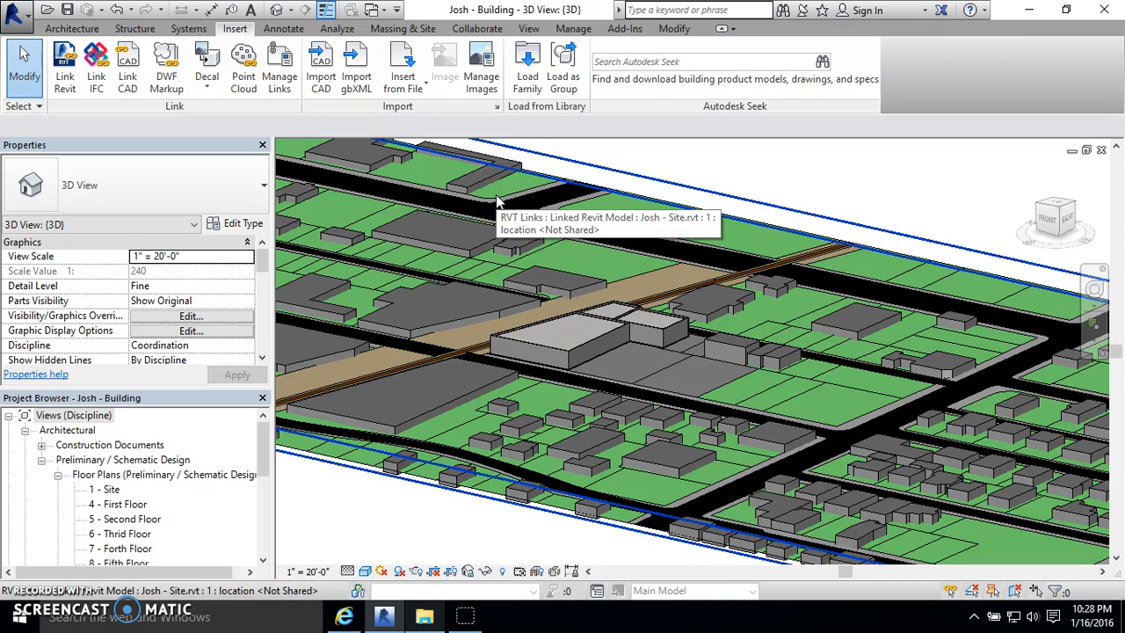
pyautogui.scroll(-1, 440, 229)
pyautogui.keyDown('shift'); pyautogui.moveTo(427, 239); pyautogui.dragTo(465, 293, button='middle'); pyautogui.keyUp('shift')
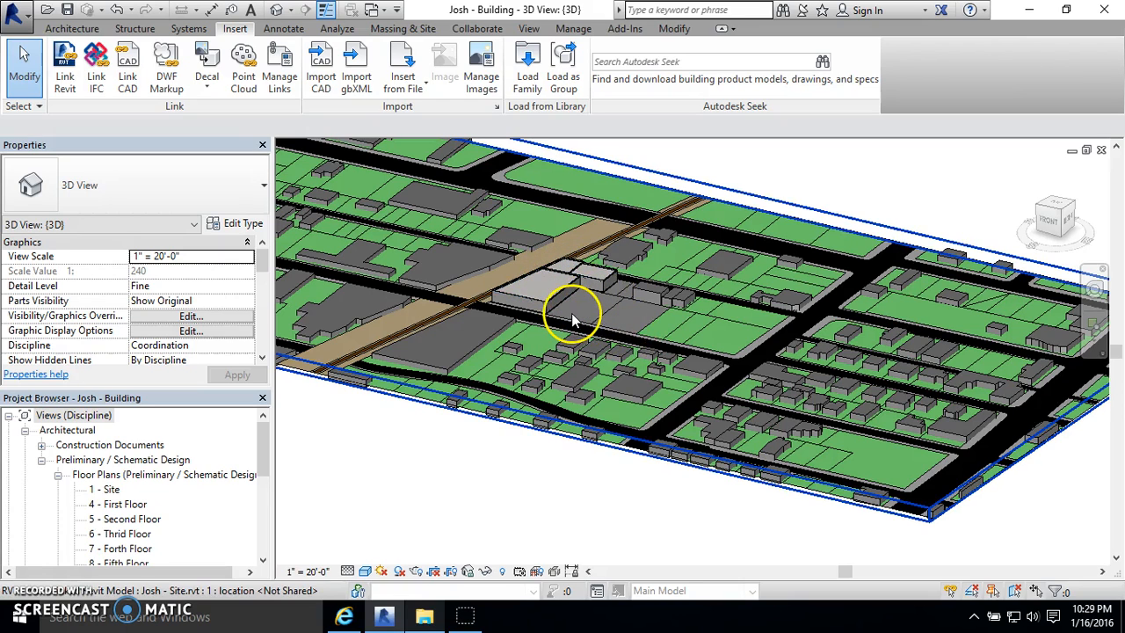
pyautogui.scroll(-1, 570, 322)
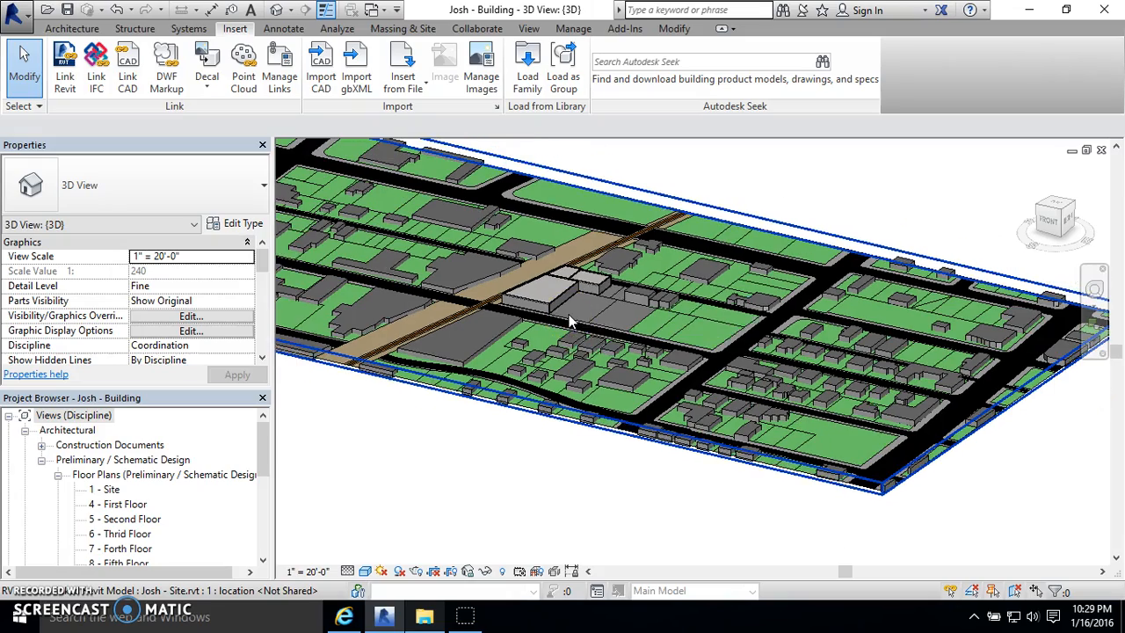
pyautogui.keyDown('shift'); pyautogui.moveTo(611, 507); pyautogui.dragTo(622, 421, button='middle'); pyautogui.keyUp('shift')
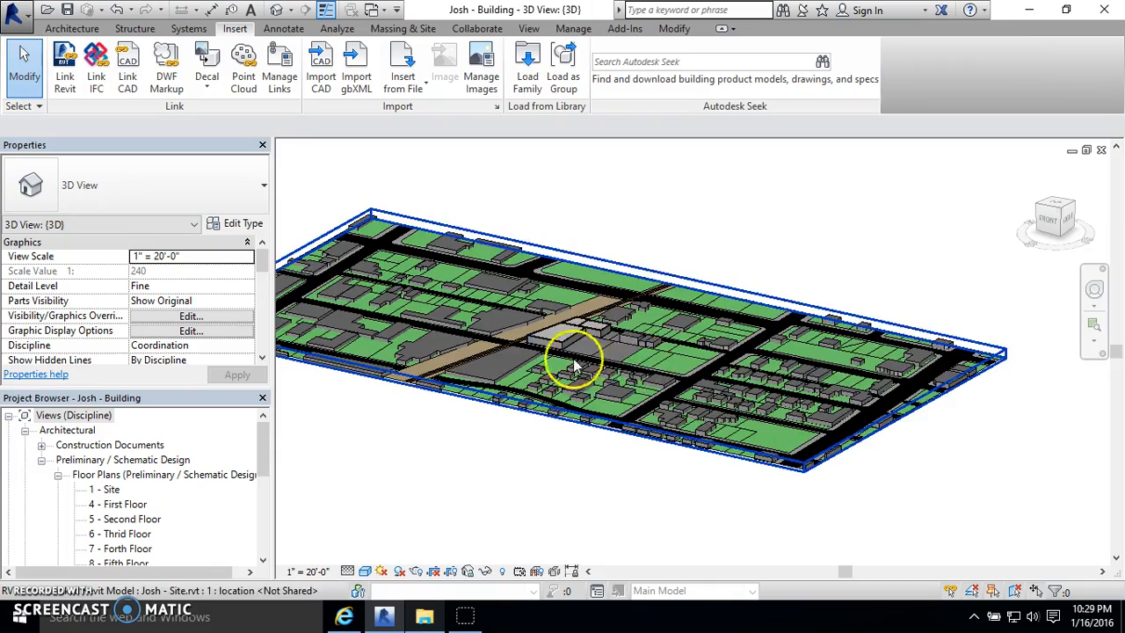
# - Draw a rectangle of Generic - 12" walls about 48' by 48' on the open ground in front of the building
pyautogui.scroll(4, 578, 338)
pyautogui.scroll(3, 585, 343)
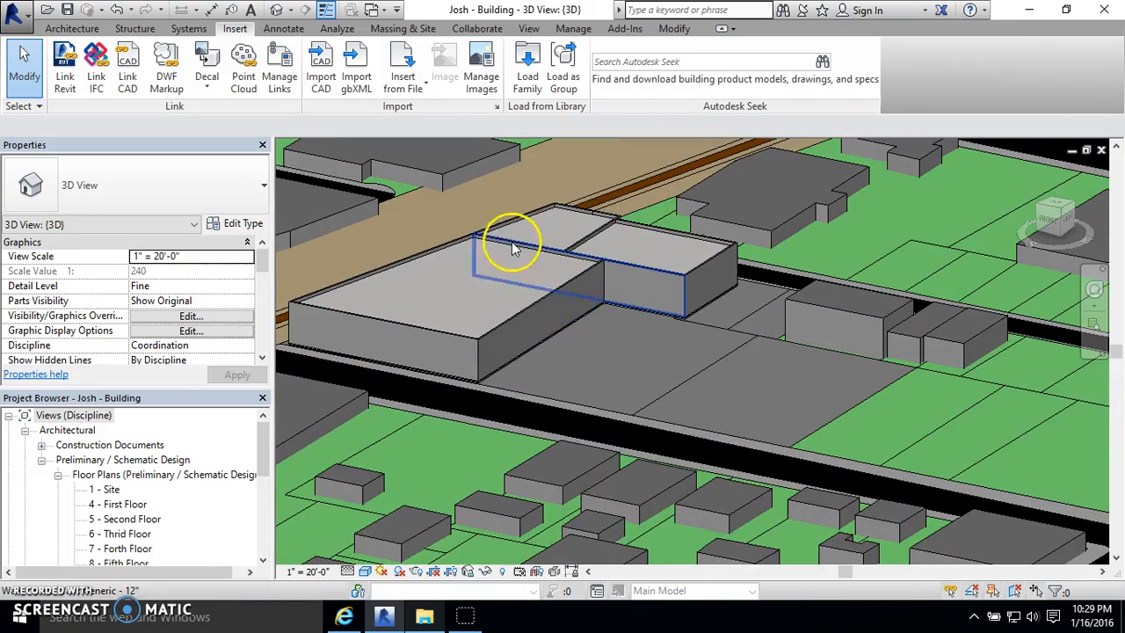
pyautogui.click(72, 28)
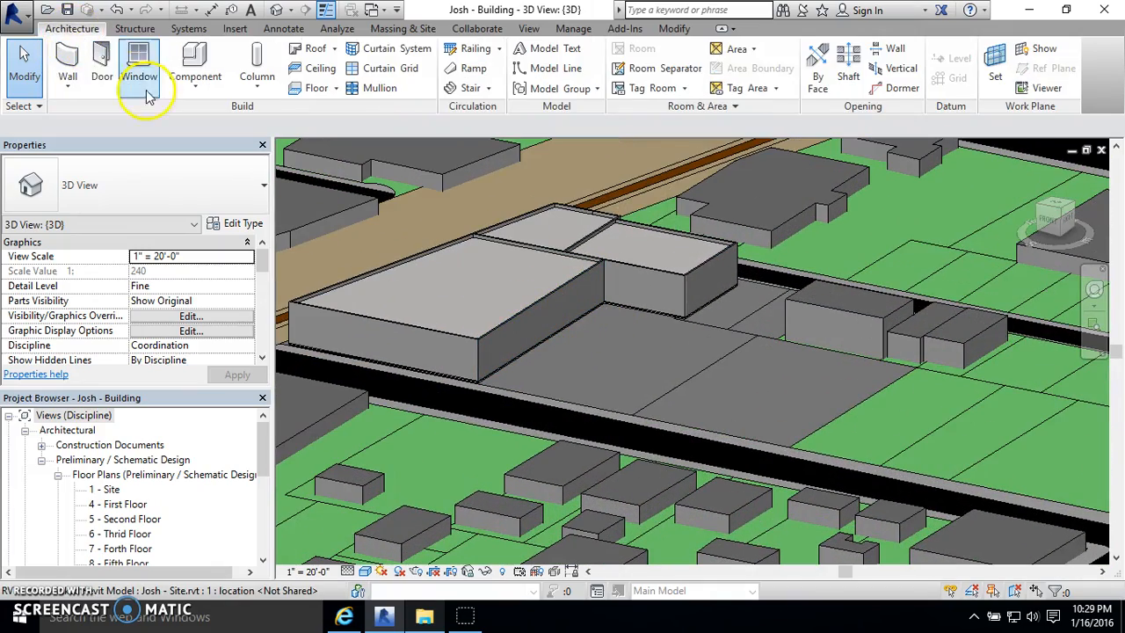
pyautogui.click(67, 58)
pyautogui.click(689, 48)
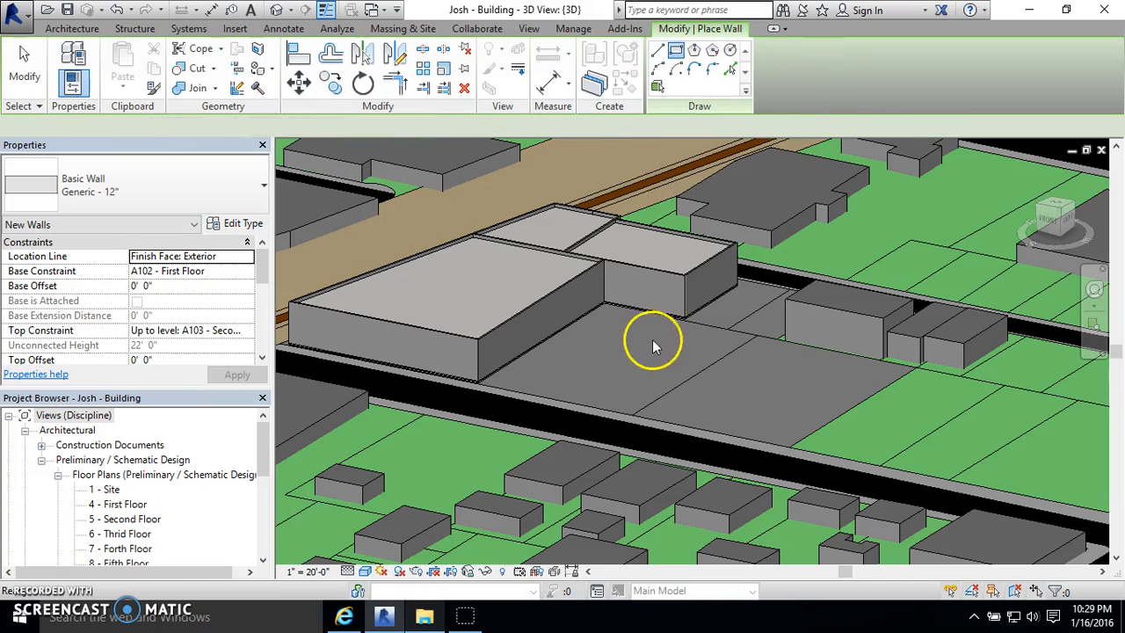
pyautogui.click(590, 366)
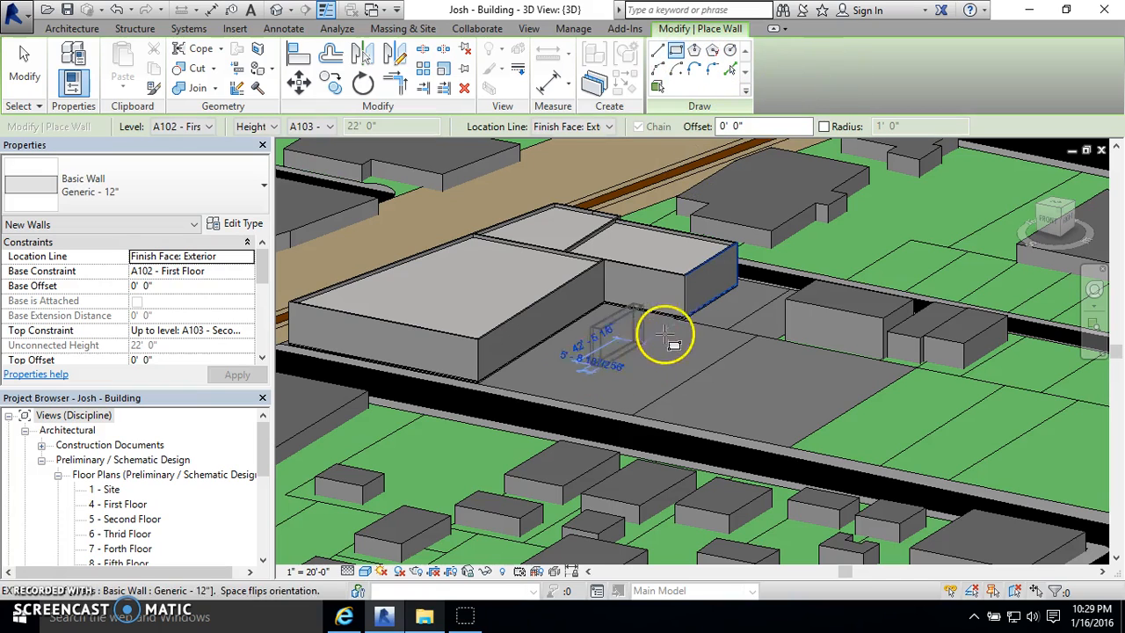
pyautogui.click(714, 356)
pyautogui.press('Escape')
pyautogui.press('Escape')
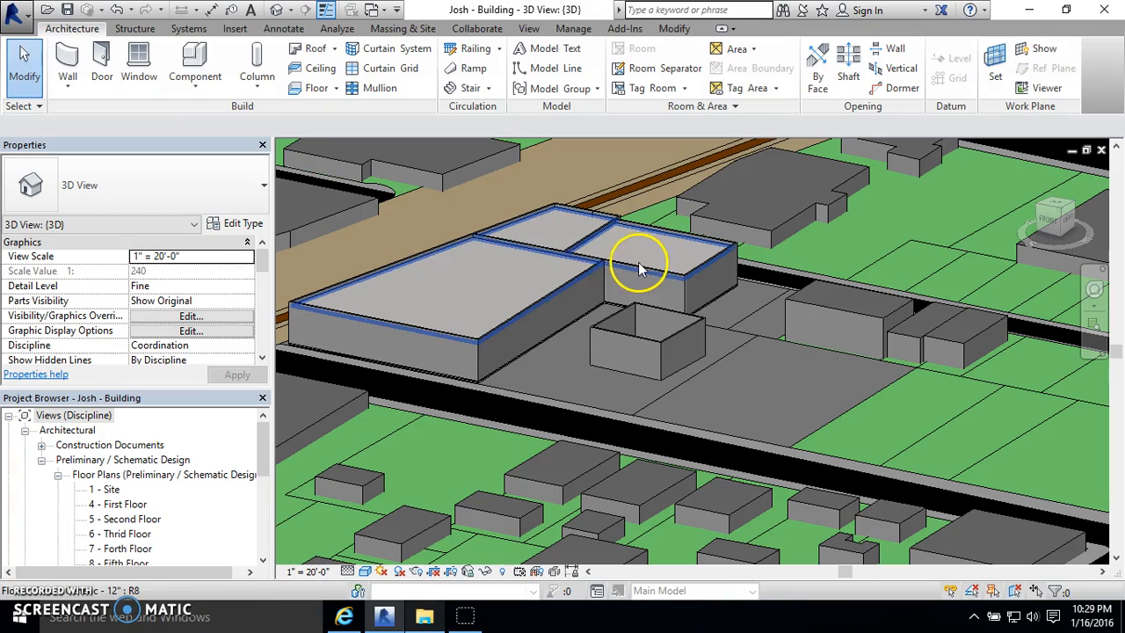
pyautogui.click(643, 351)
pyautogui.click(641, 410)
# - Save the building project with its added walls and close it
pyautogui.scroll(-2, 641, 410)
pyautogui.click(68, 10)
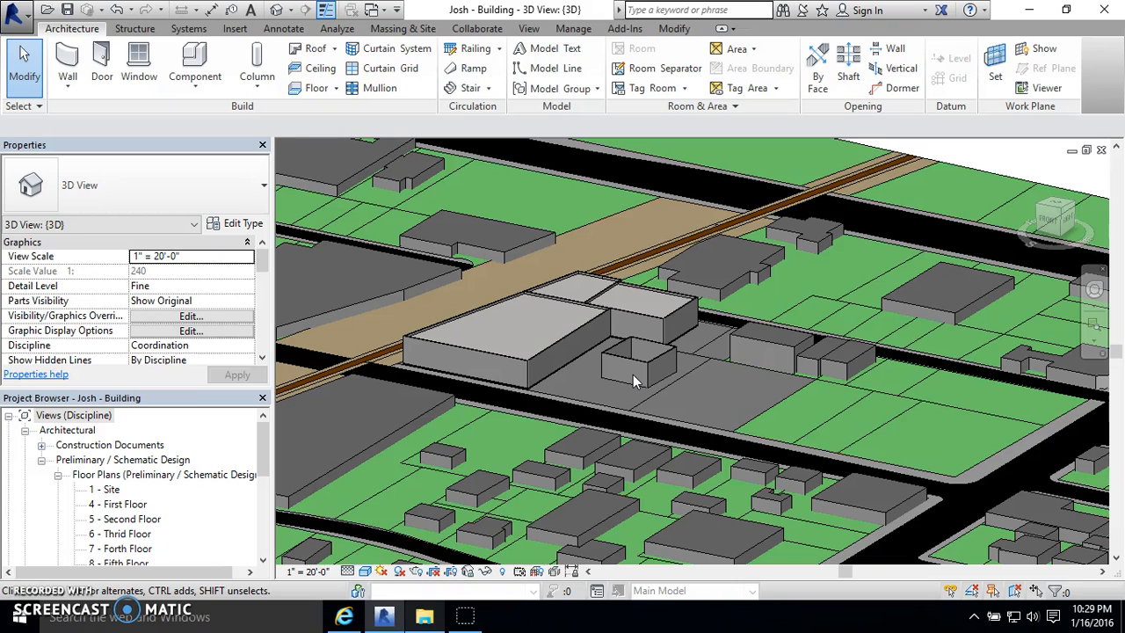
pyautogui.click(629, 327)
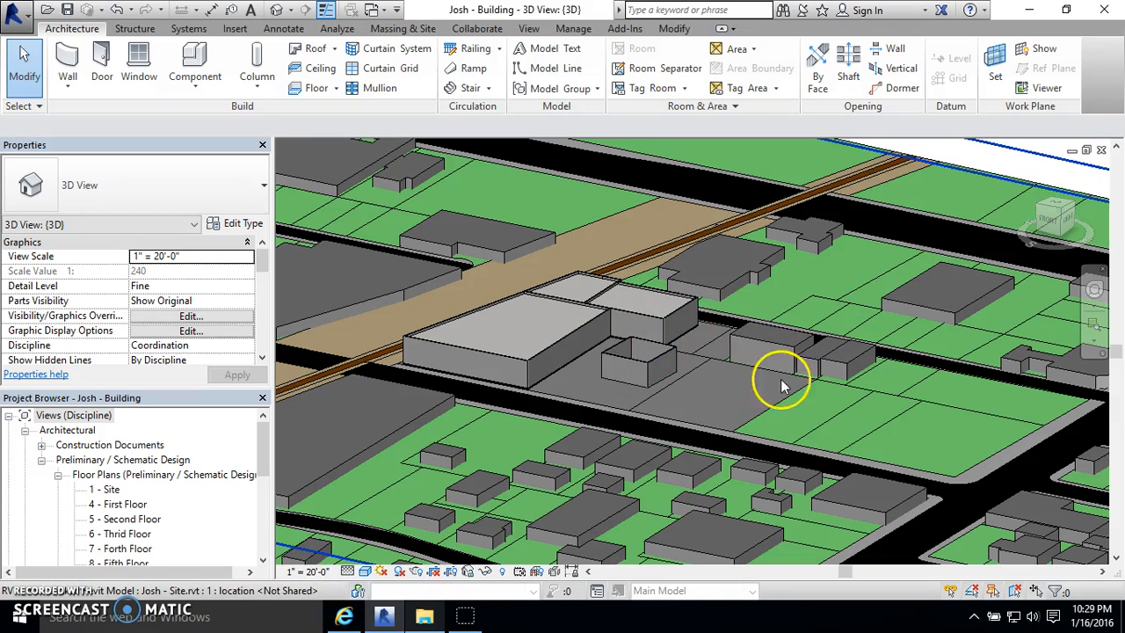
pyautogui.click(1102, 152)
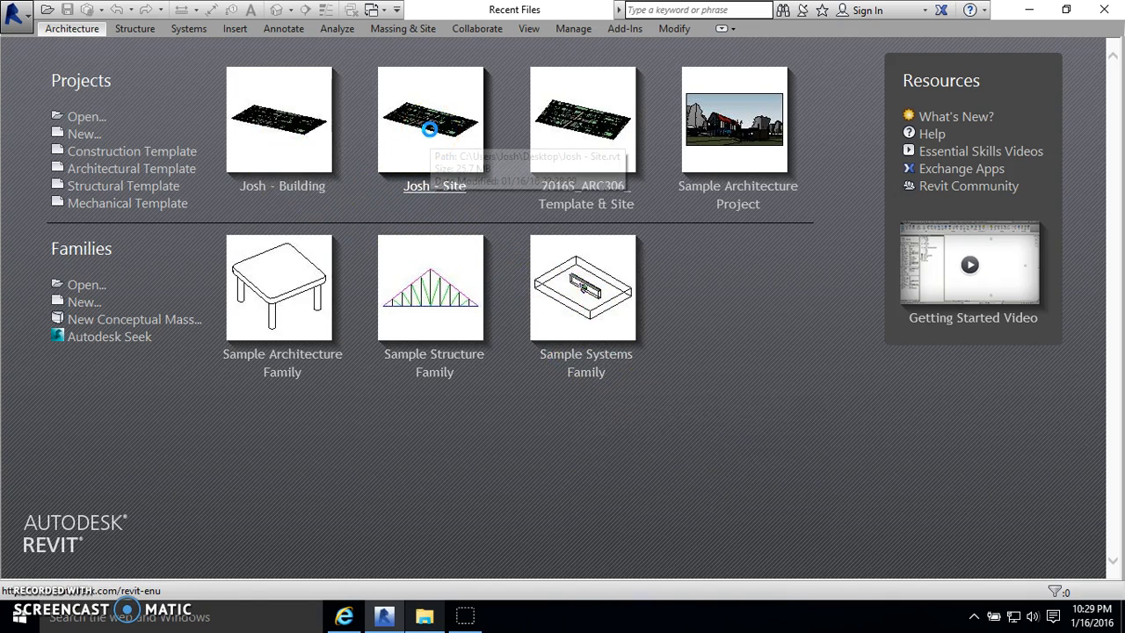
# - Open the site project and inspect the linked building model for the walls added in front of the building
pyautogui.click(429, 130)
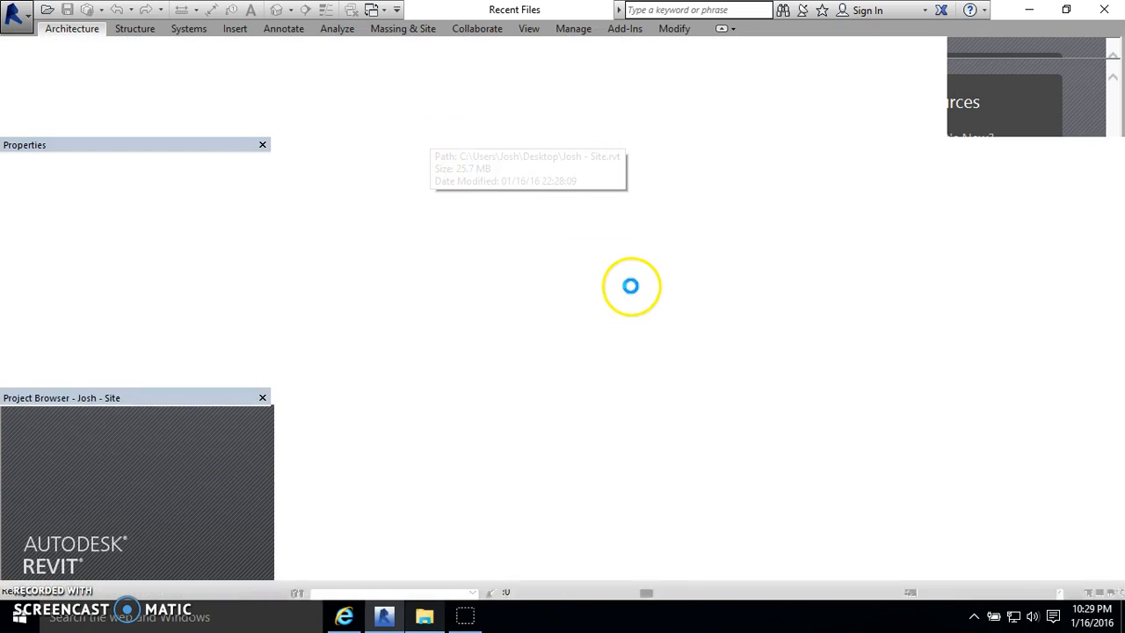
pyautogui.scroll(5, 571, 350)
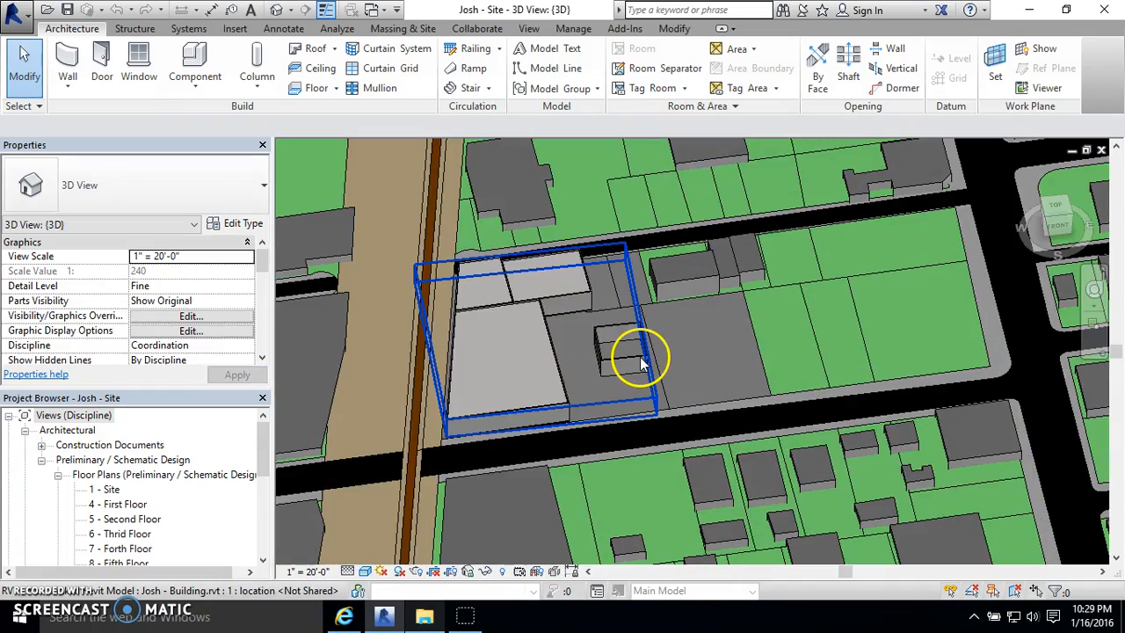
pyautogui.click(641, 360)
pyautogui.keyDown('shift'); pyautogui.moveTo(627, 358); pyautogui.dragTo(515, 377, button='middle'); pyautogui.keyUp('shift')
pyautogui.click(586, 367)
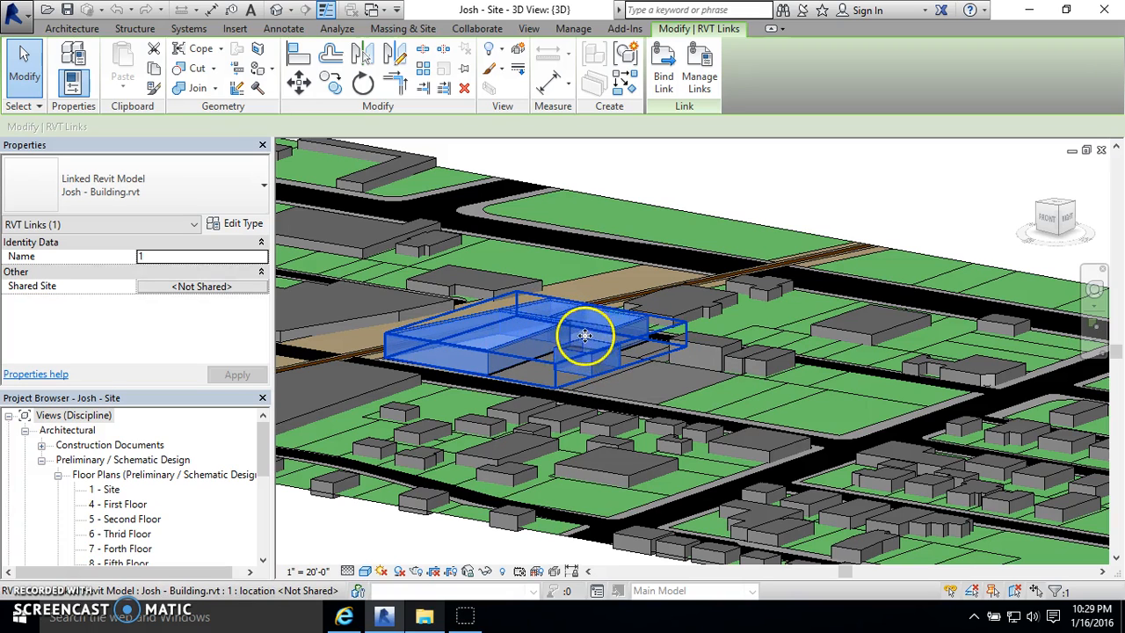
pyautogui.click(771, 159)
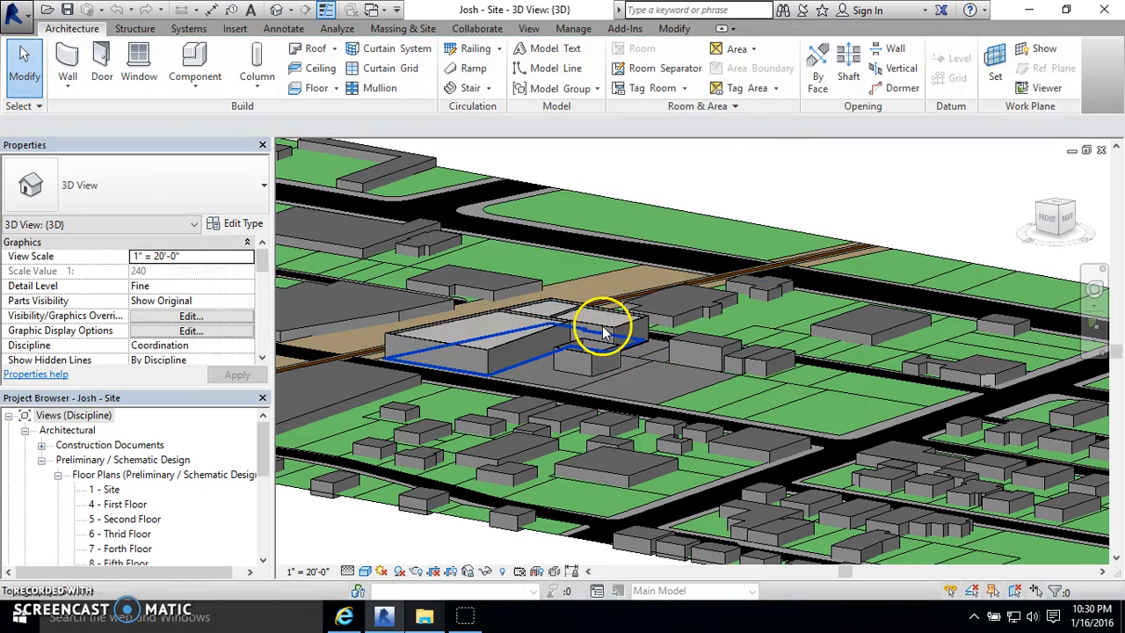
pyautogui.click(614, 324)
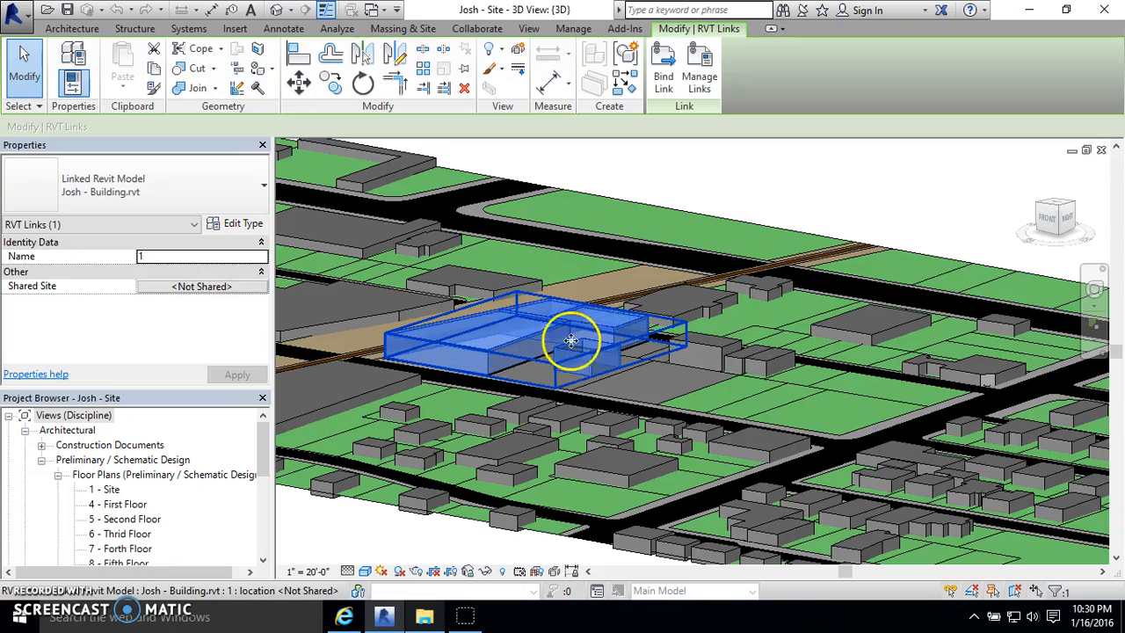
pyautogui.click(879, 163)
pyautogui.keyDown('shift'); pyautogui.moveTo(628, 259); pyautogui.dragTo(553, 314, button='middle'); pyautogui.keyUp('shift')
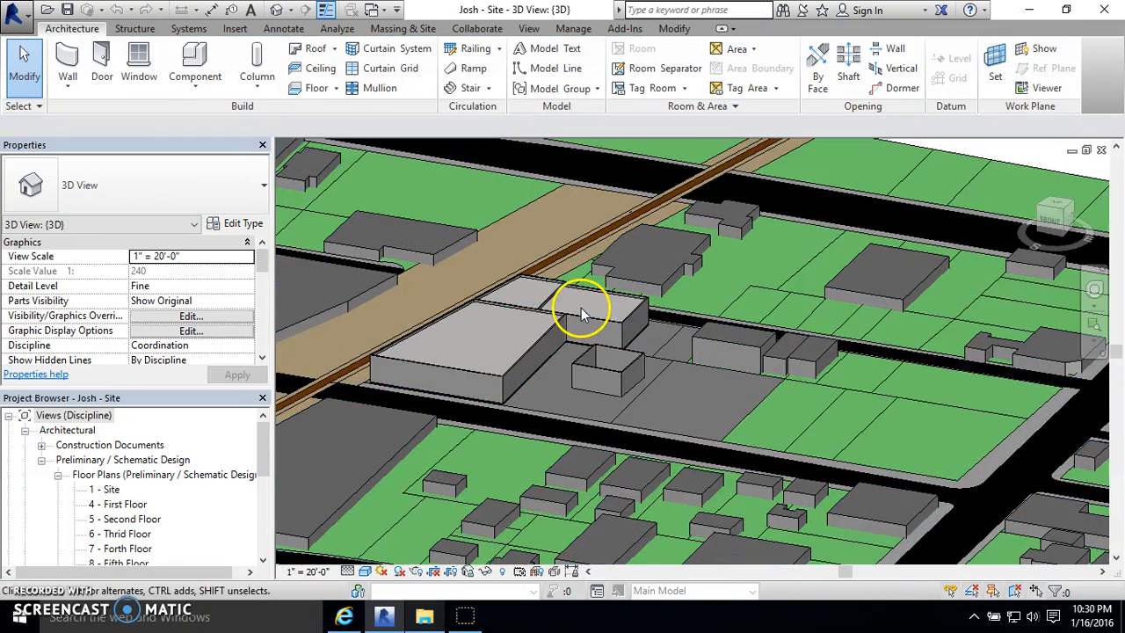
pyautogui.click(286, 28)
pyautogui.click(235, 28)
pyautogui.click(95, 66)
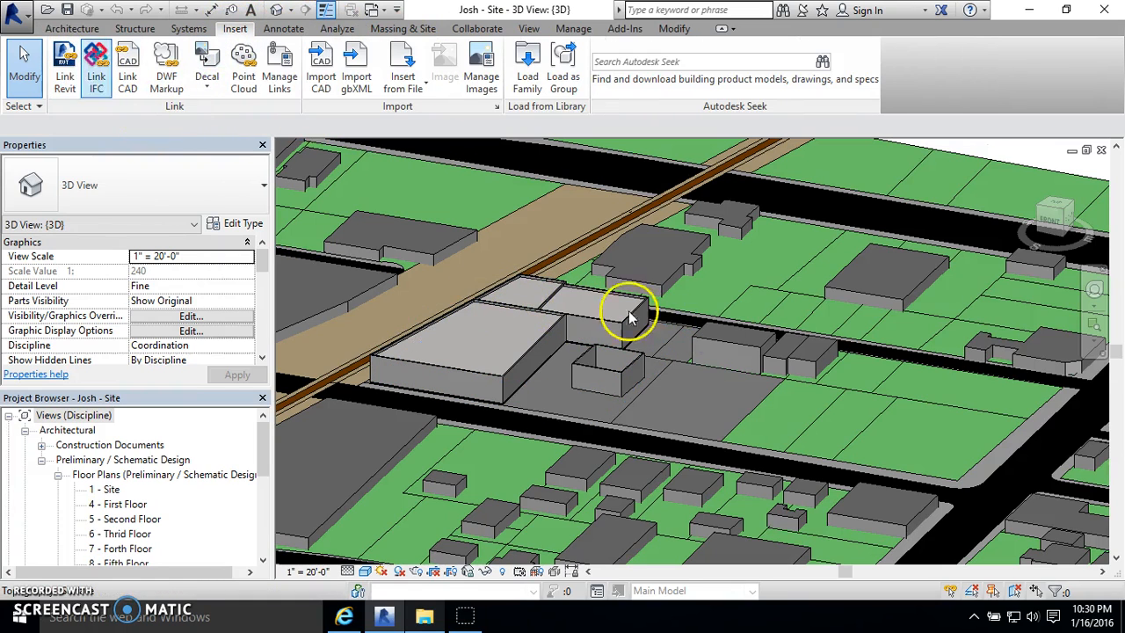
# - Examine the linked building as a single object within the surrounding site, both close up and across the whole neighbourhood
pyautogui.keyDown('shift'); pyautogui.moveTo(641, 322); pyautogui.dragTo(668, 339, button='middle'); pyautogui.keyUp('shift')
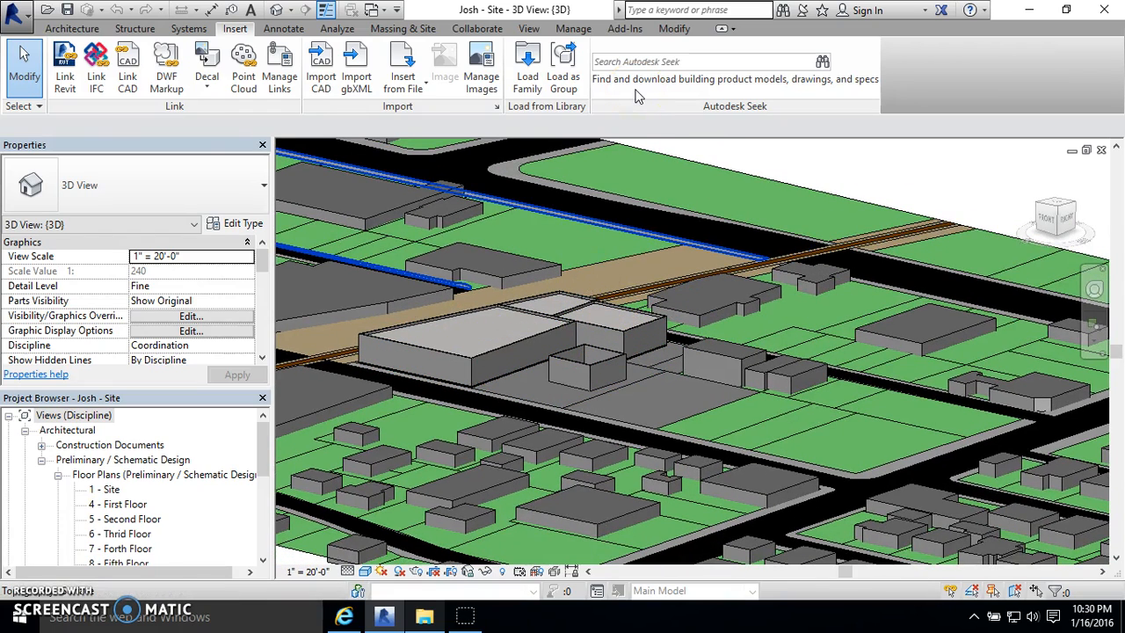
pyautogui.keyDown('shift'); pyautogui.moveTo(641, 326); pyautogui.dragTo(589, 369, button='middle'); pyautogui.keyUp('shift')
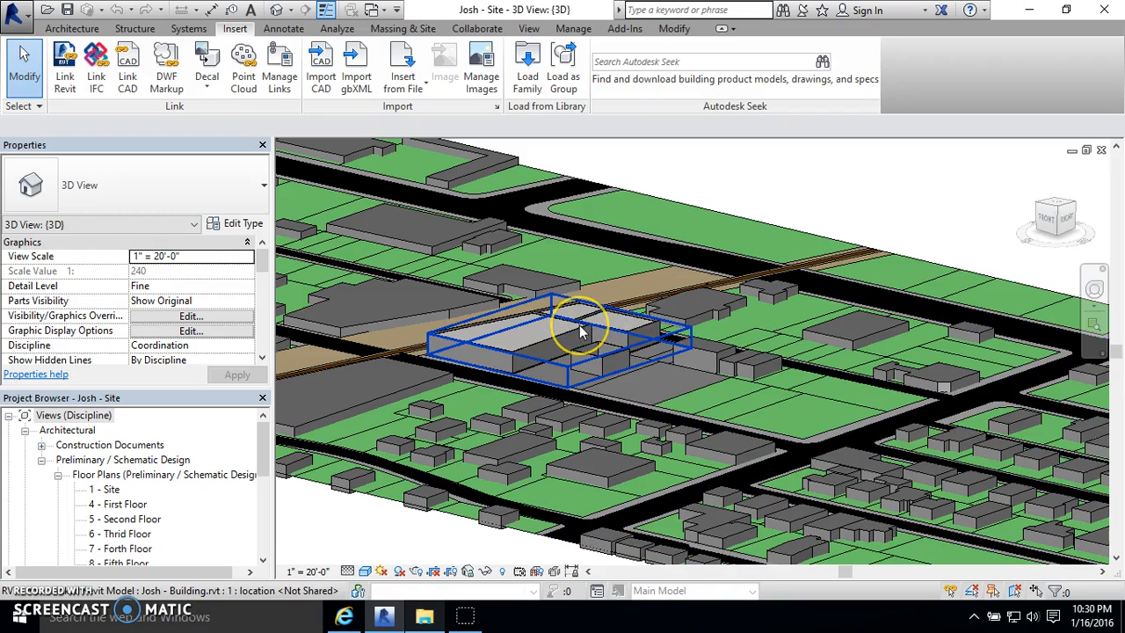
pyautogui.click(580, 325)
pyautogui.click(815, 178)
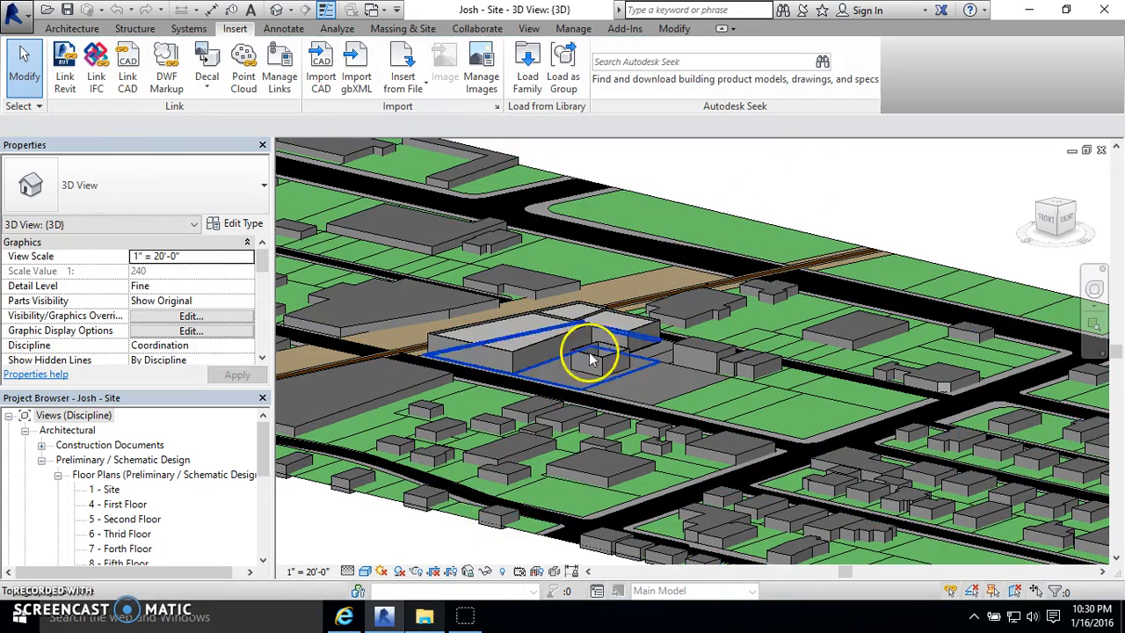
pyautogui.click(519, 349)
pyautogui.click(794, 151)
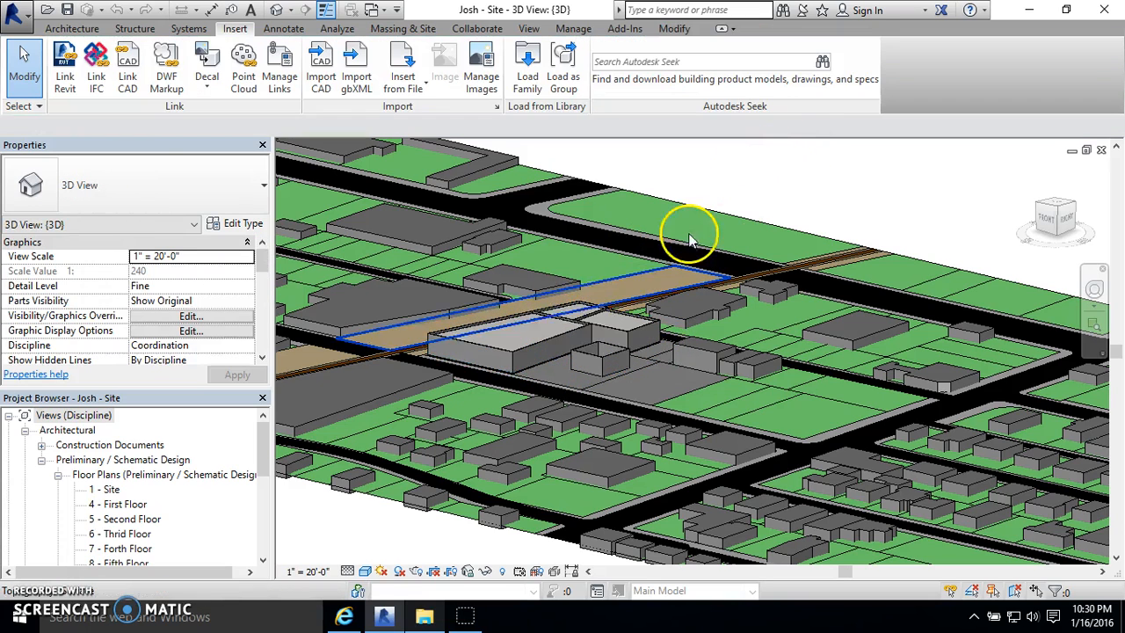
pyautogui.scroll(-3, 517, 386)
pyautogui.click(879, 246)
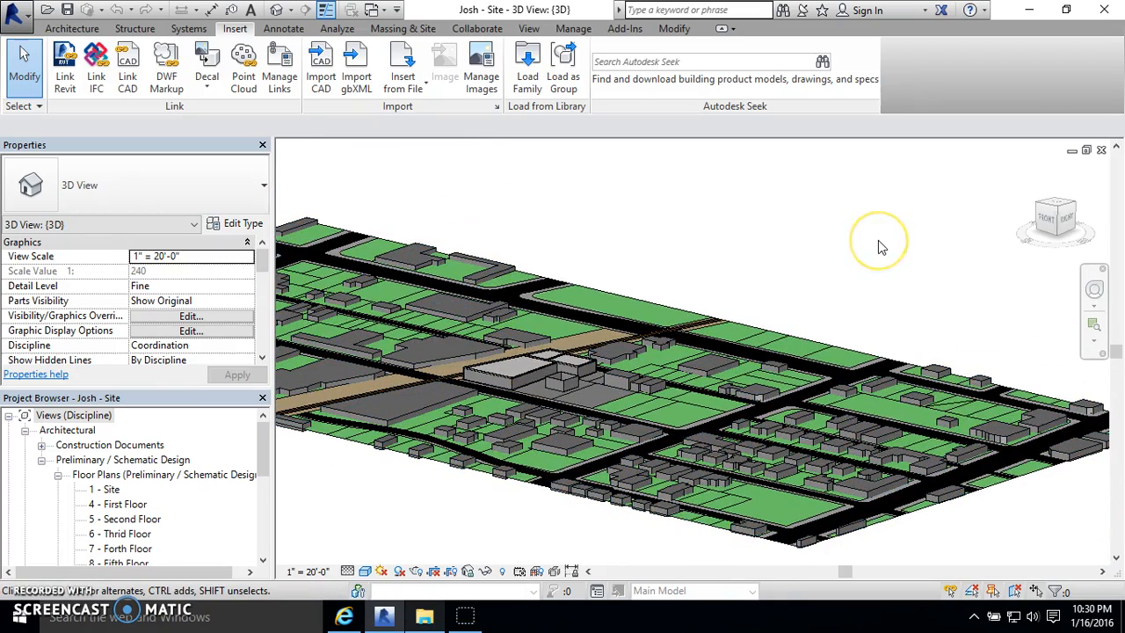
pyautogui.scroll(4, 395, 382)
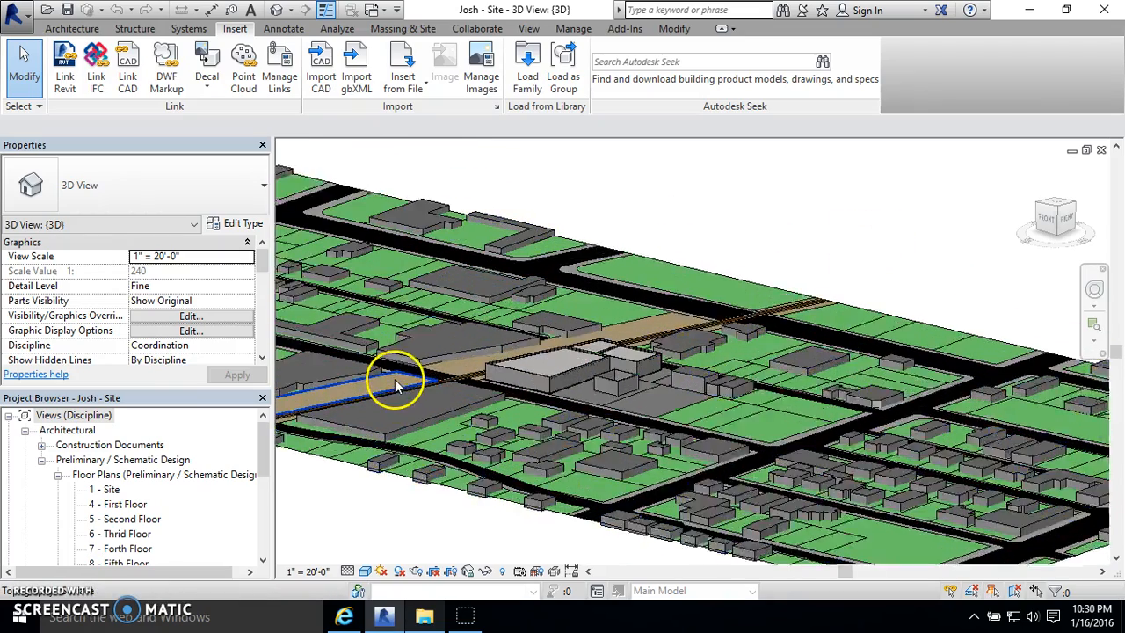